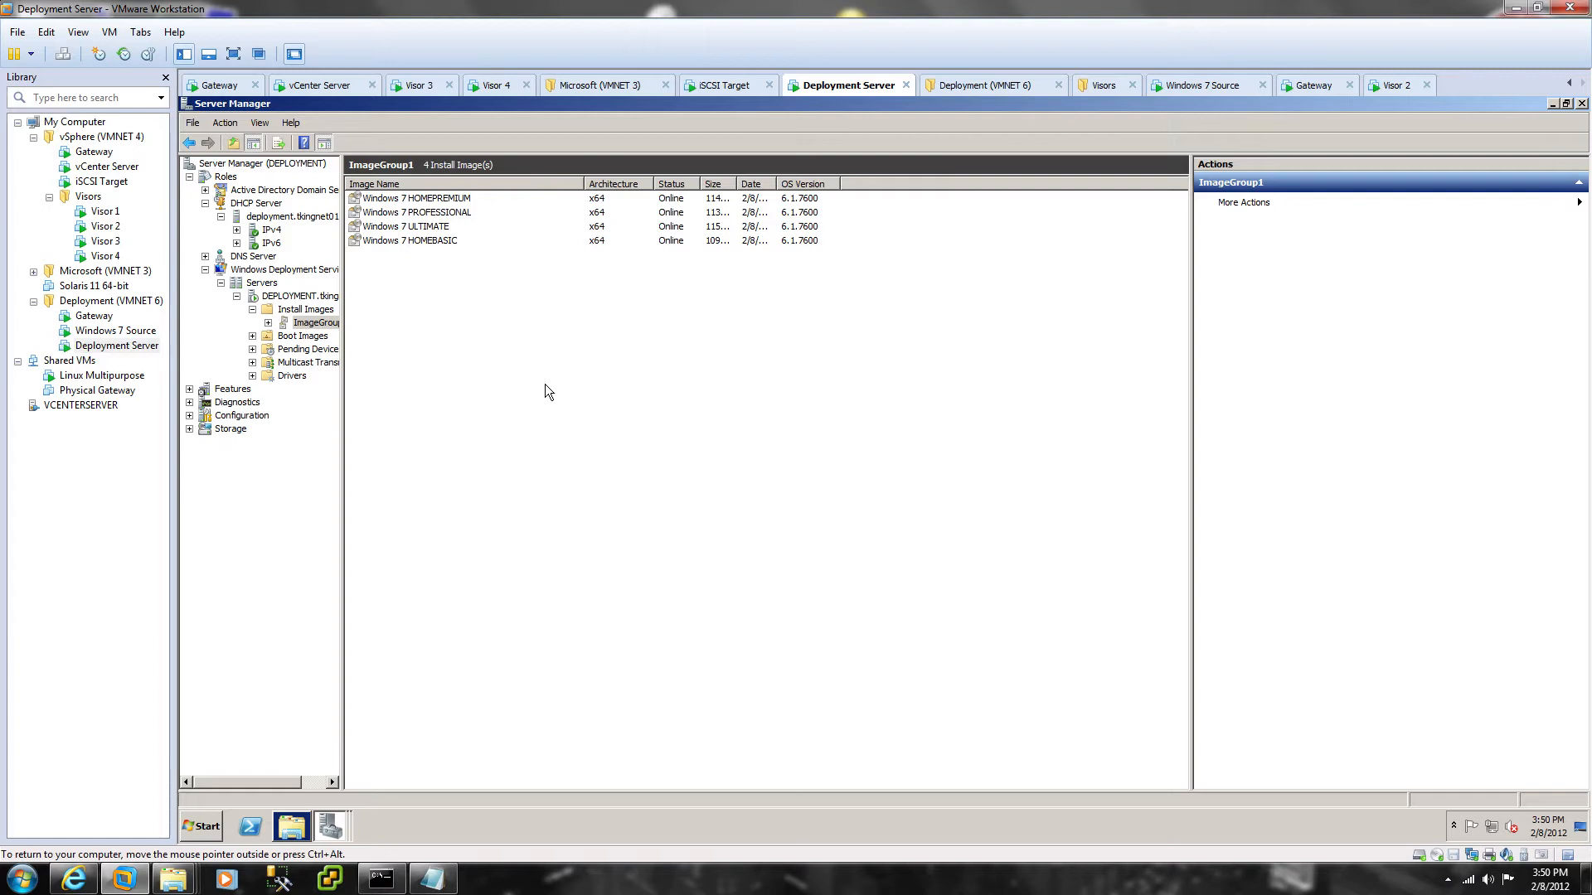
Step: Browse the deployment DHCP server's IPv4 tree to Server Options and open its More Actions menu
click(256, 203)
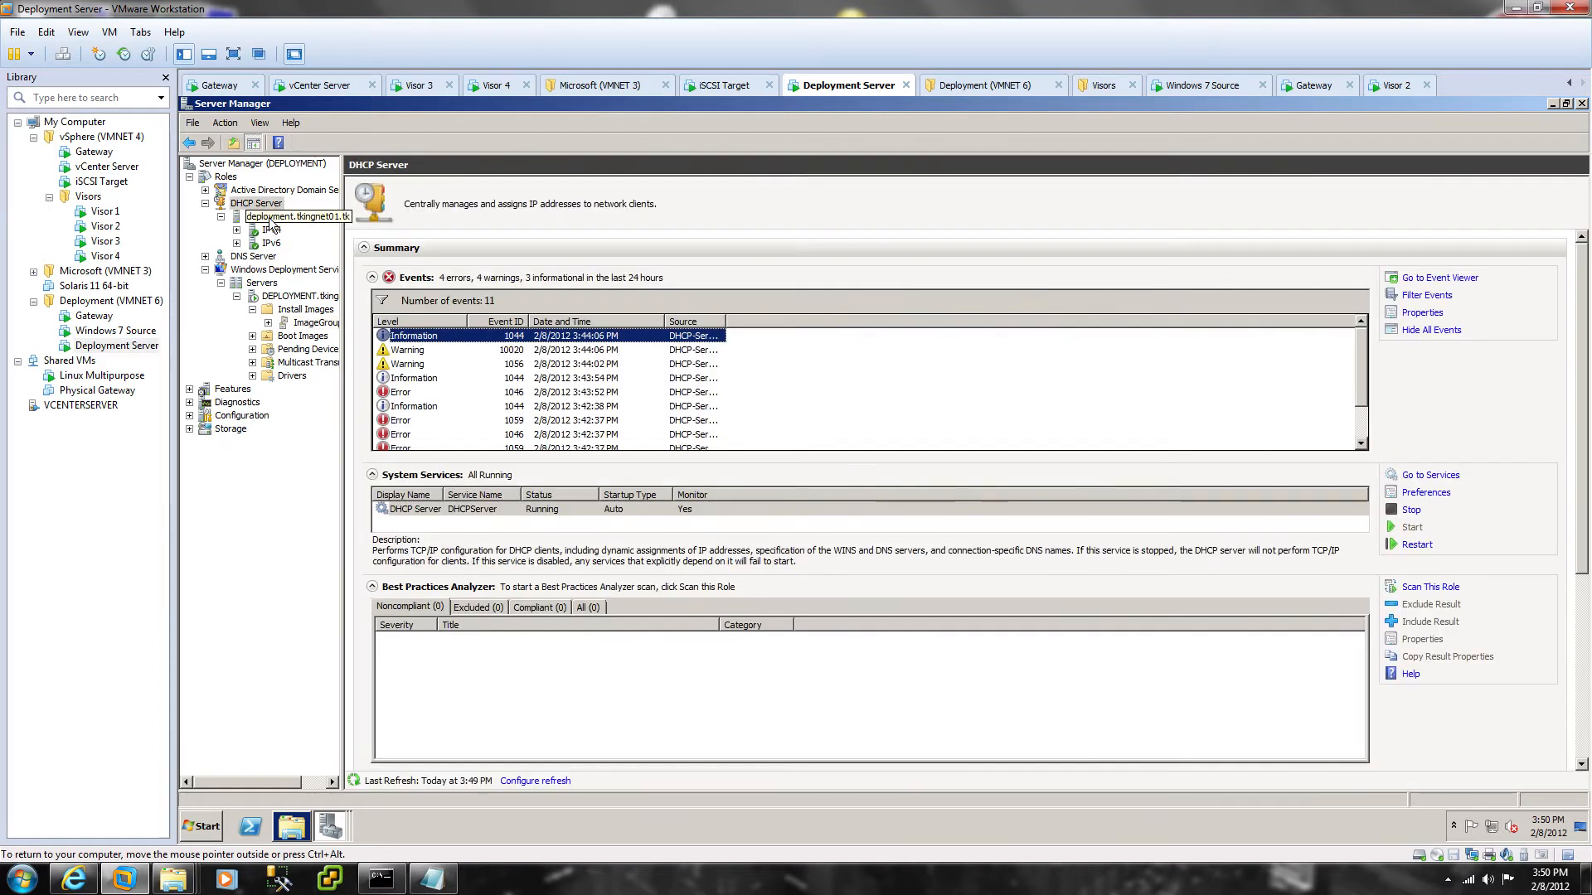
click(270, 217)
click(362, 200)
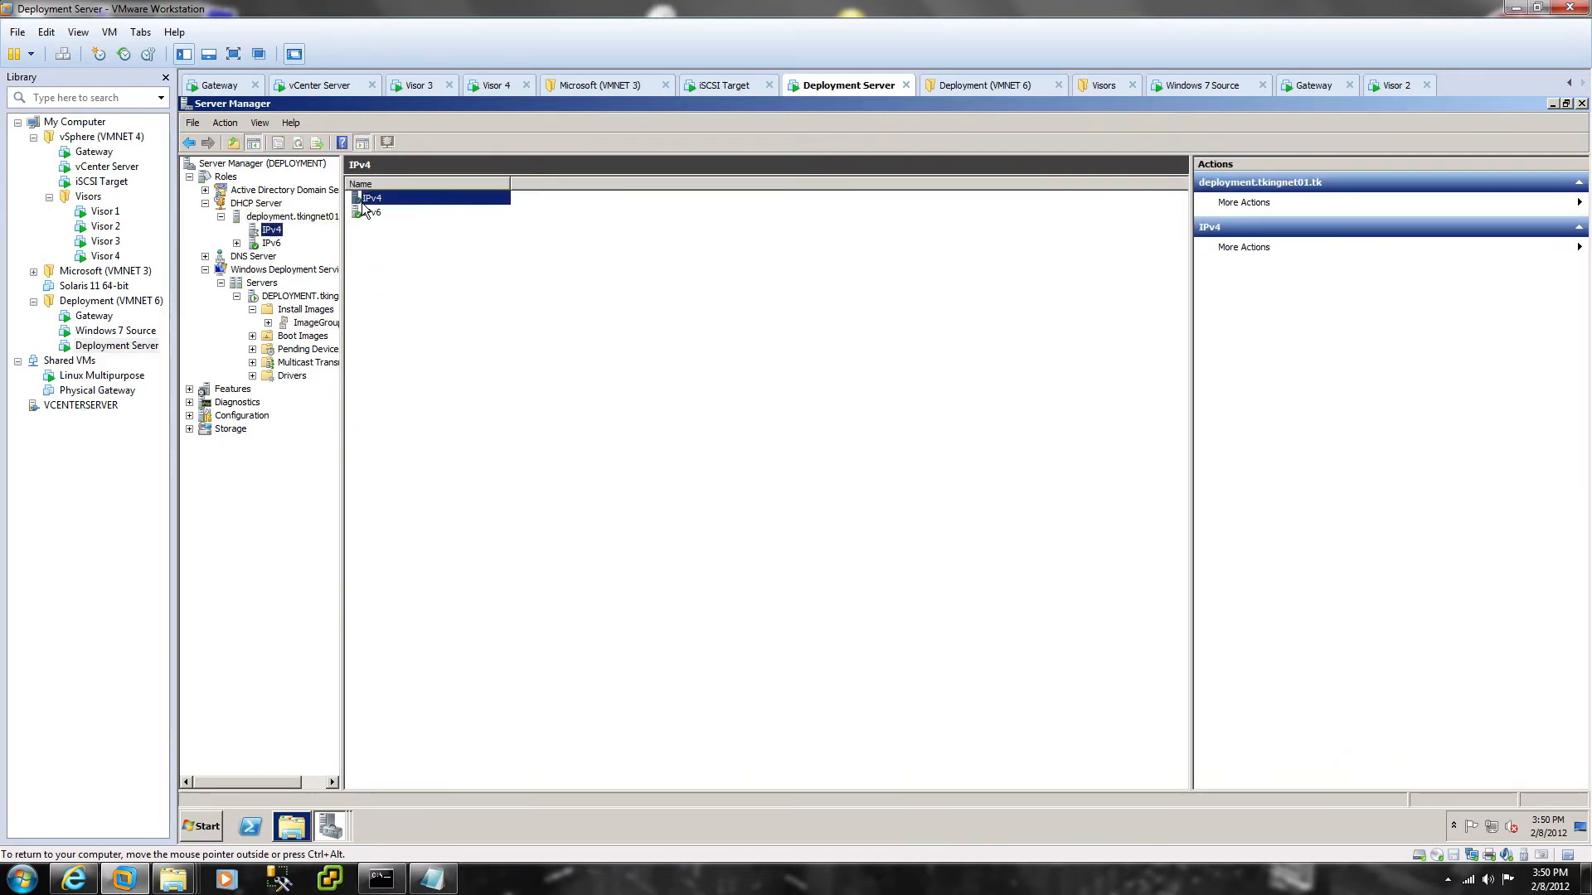
double_click(362, 201)
double_click(378, 225)
double_click(401, 212)
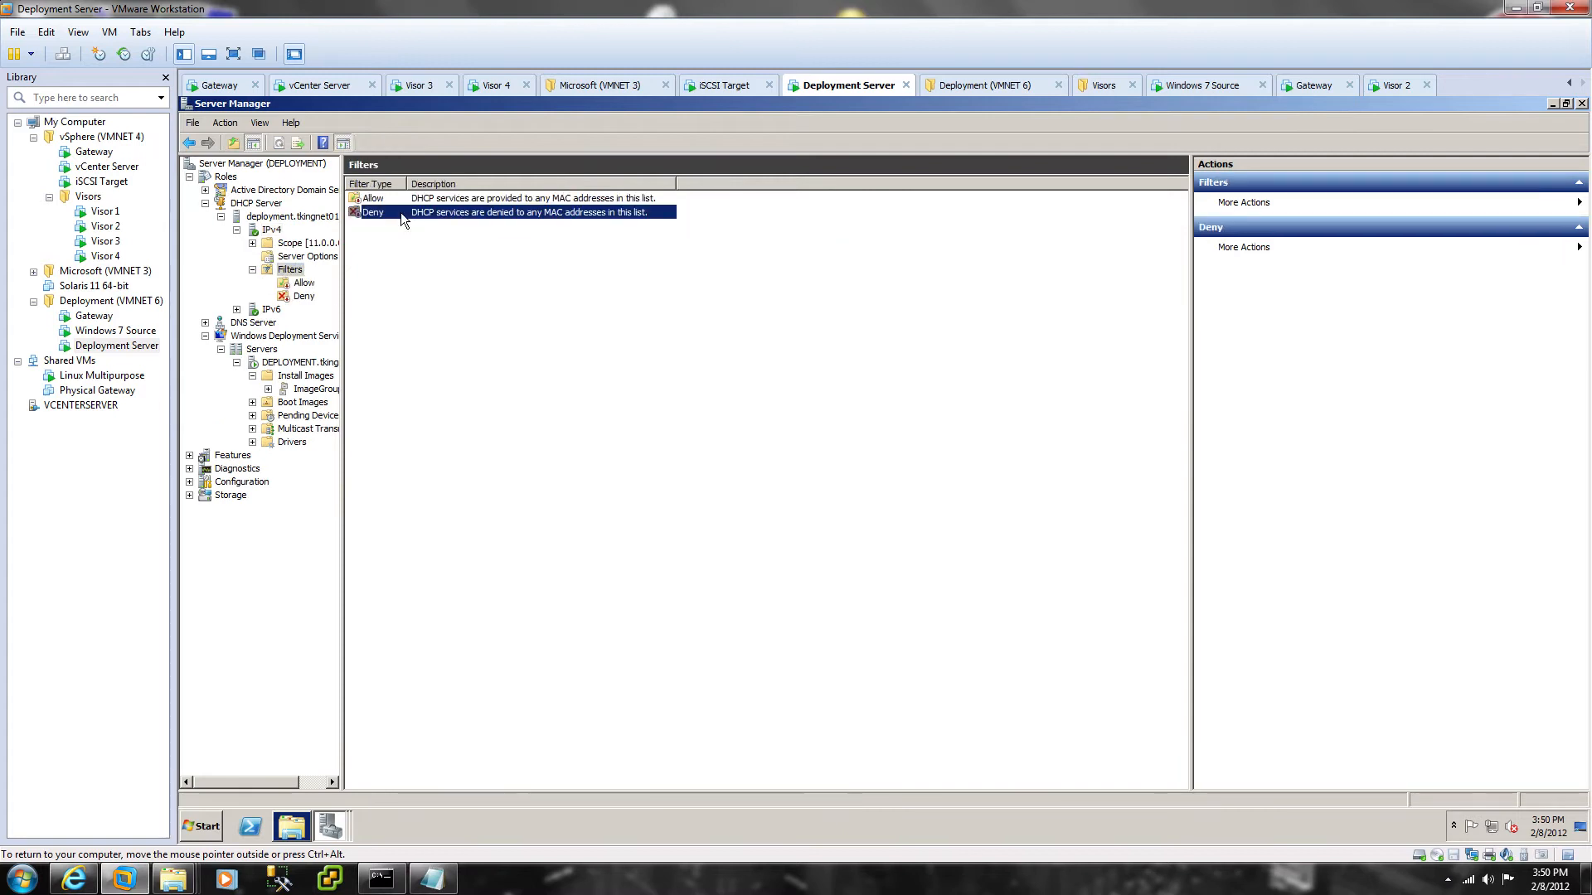
click(292, 269)
click(310, 257)
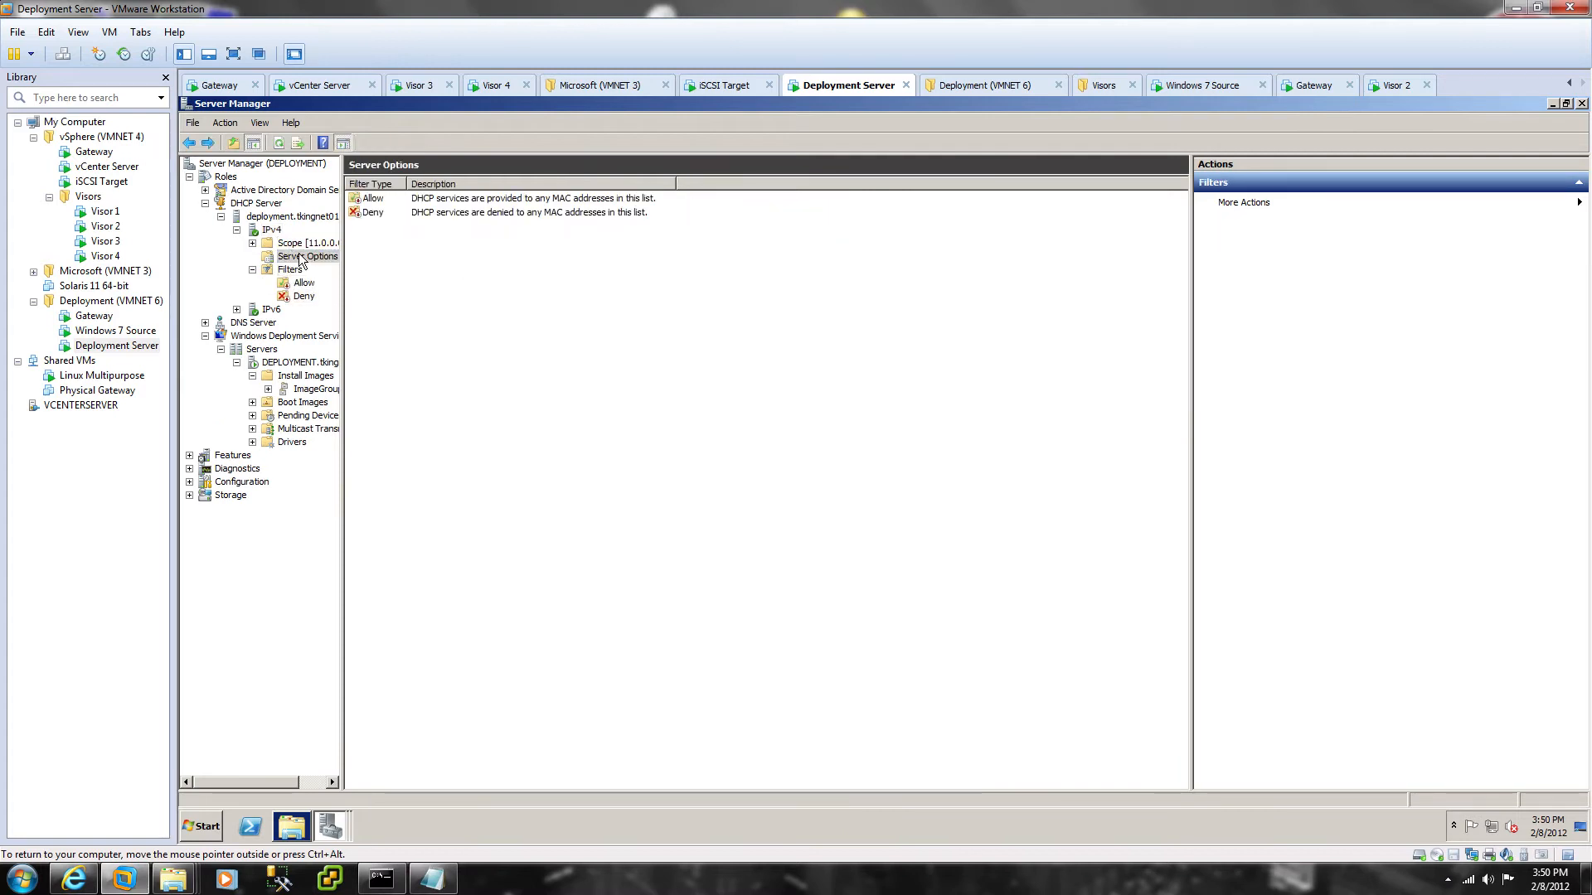
click(1457, 204)
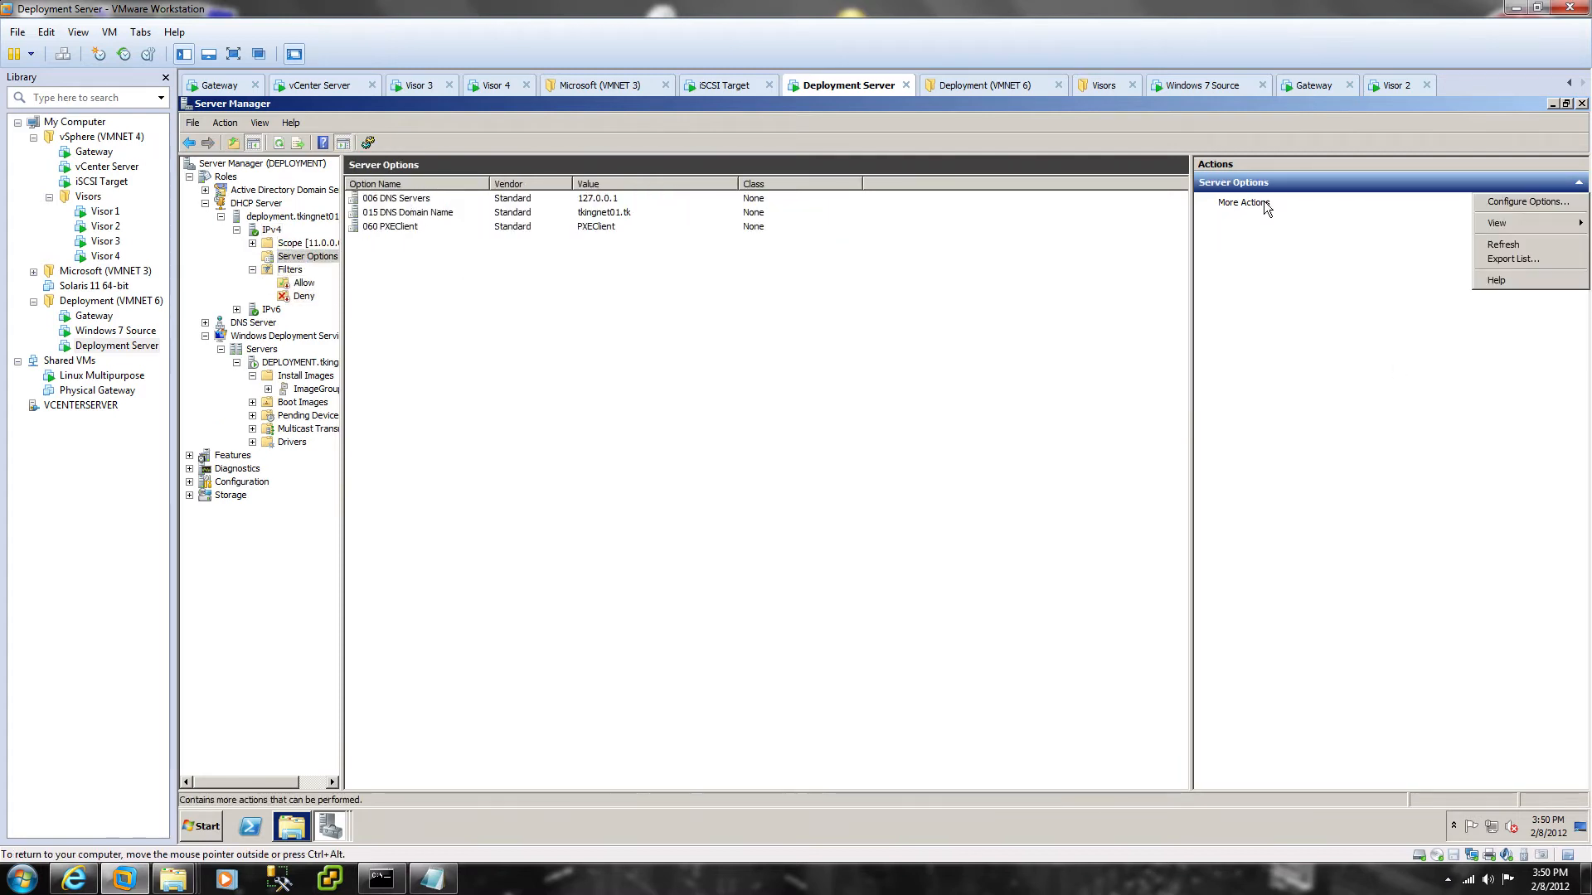
Step: Enable options 066 Boot Server Host Name and 067 Bootfile Name in the server options list
click(1497, 208)
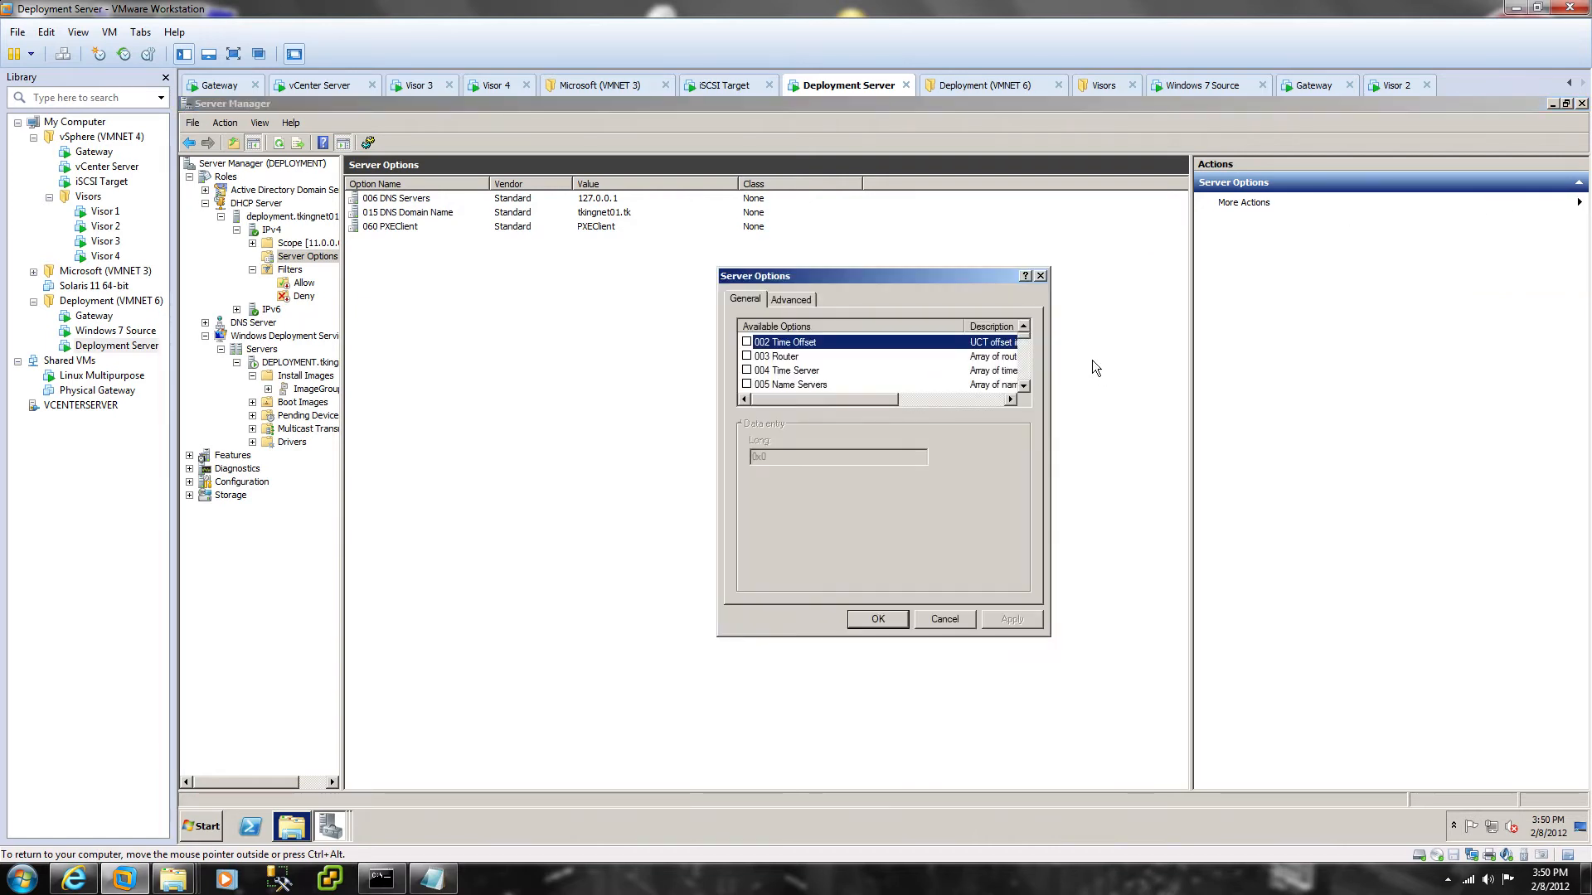
click(1025, 388)
scroll(1024, 388, down, 5)
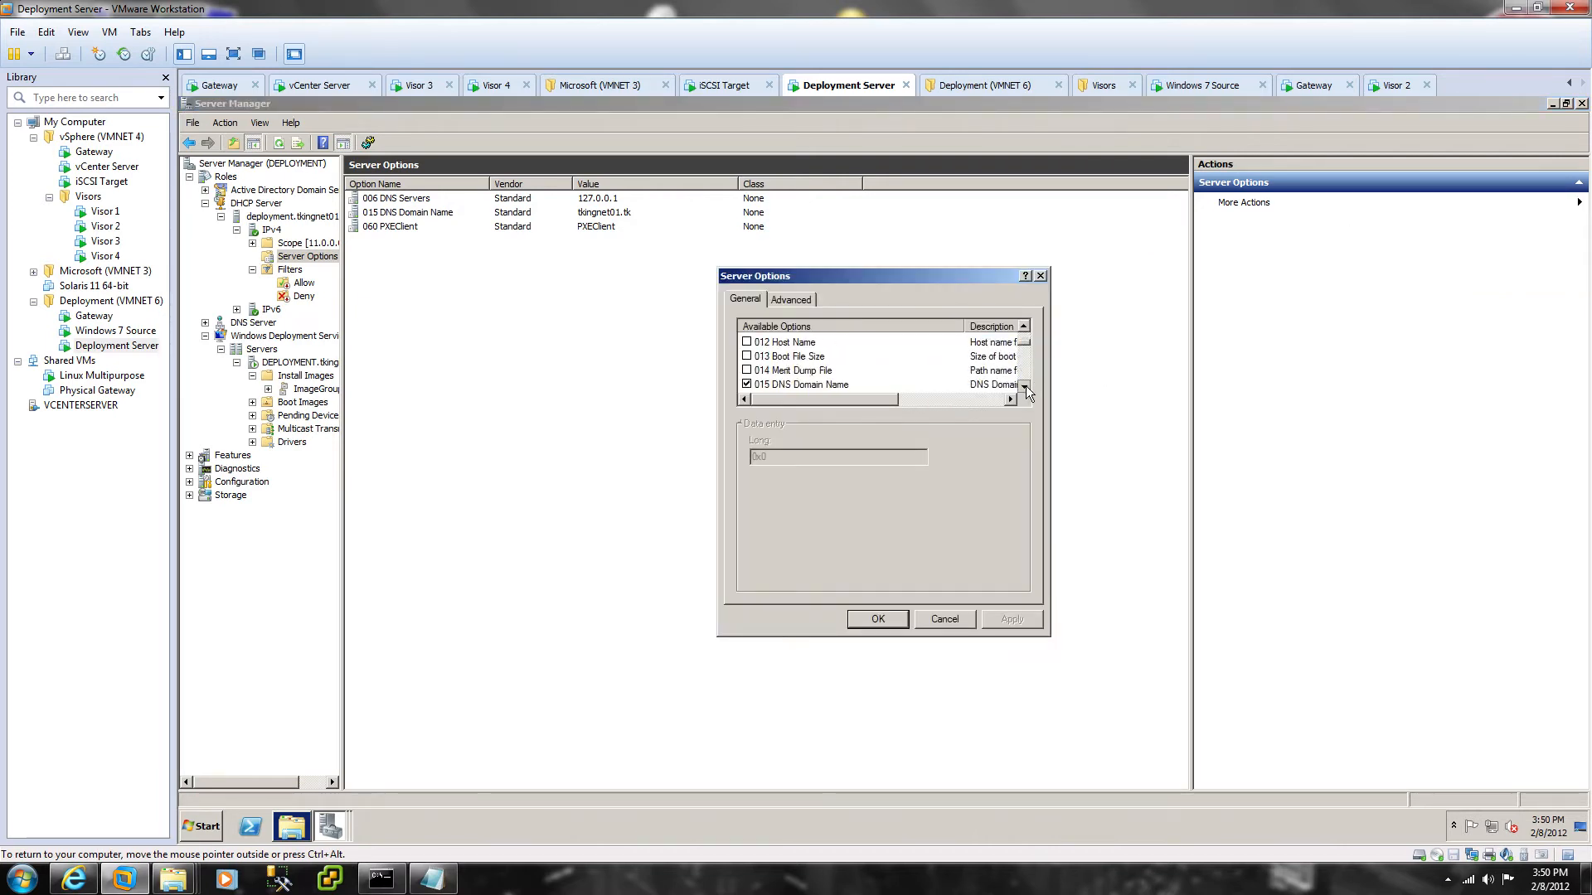
drag(1022, 347, 1026, 368)
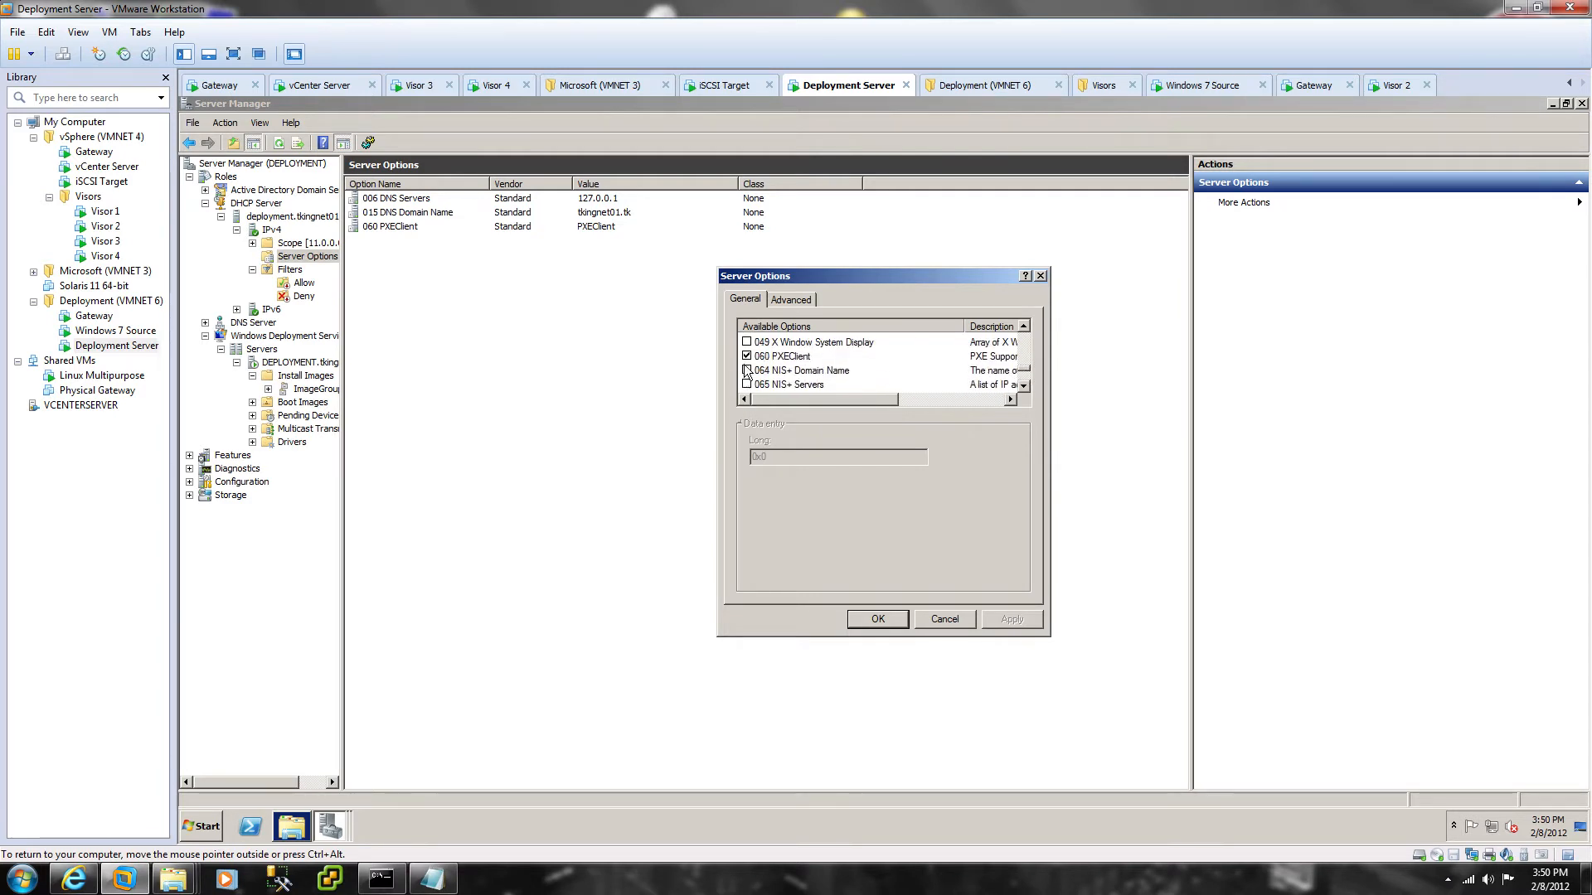
scroll(761, 380, down, 2)
scroll(787, 377, up, 2)
scroll(767, 391, down, 2)
scroll(767, 388, up, 1)
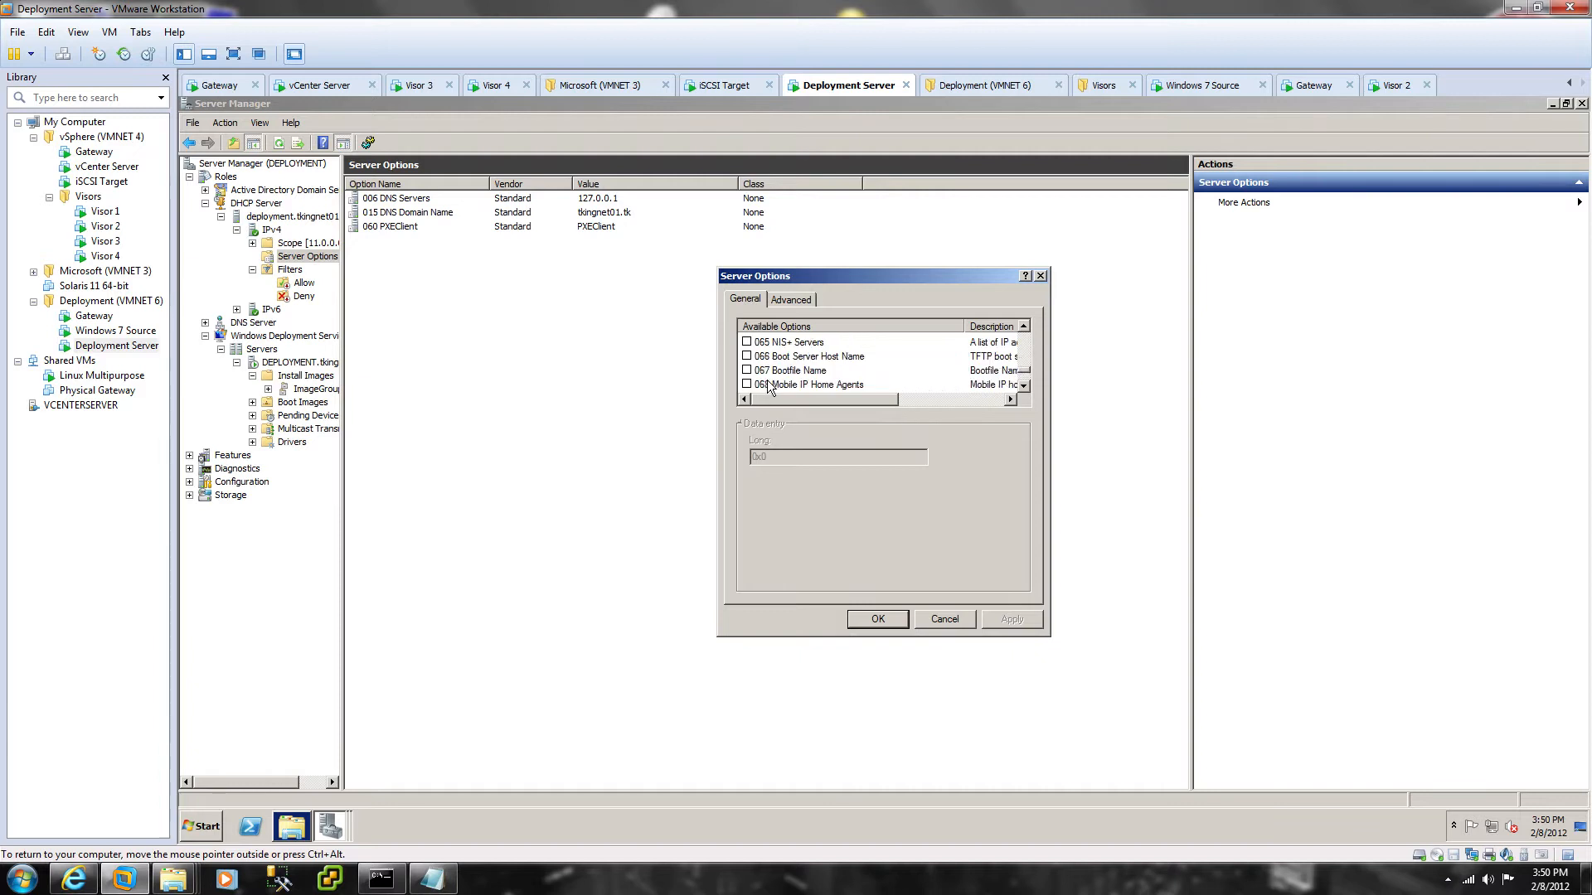
click(750, 356)
click(747, 358)
click(748, 370)
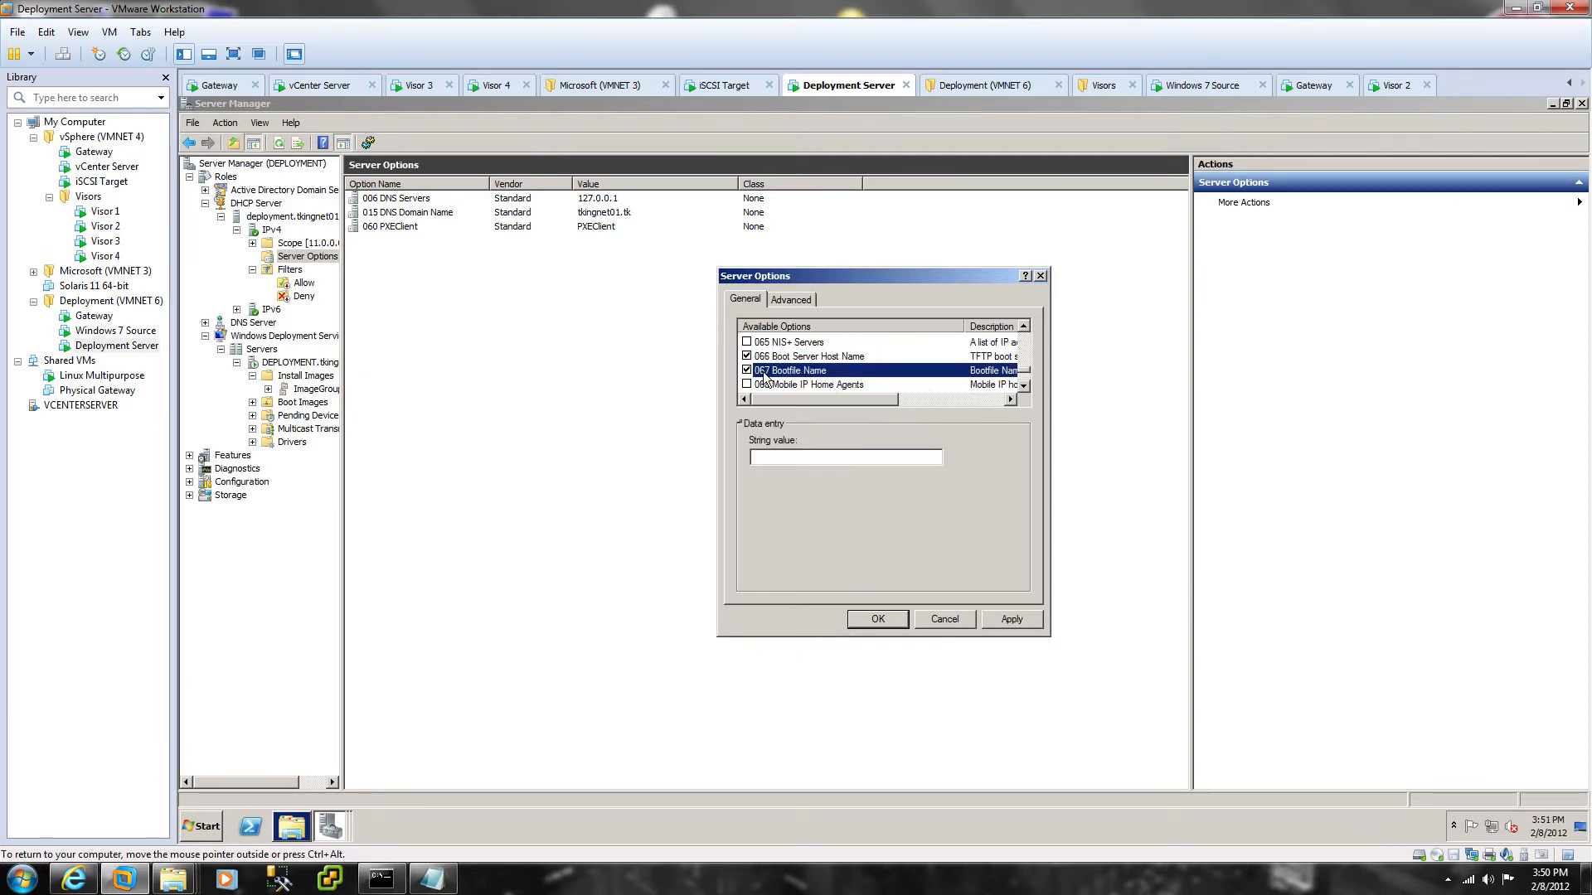
Step: Set 066 to 11.0.100.1 and 067 to pxeboot.com, then apply the options
click(794, 357)
click(808, 457)
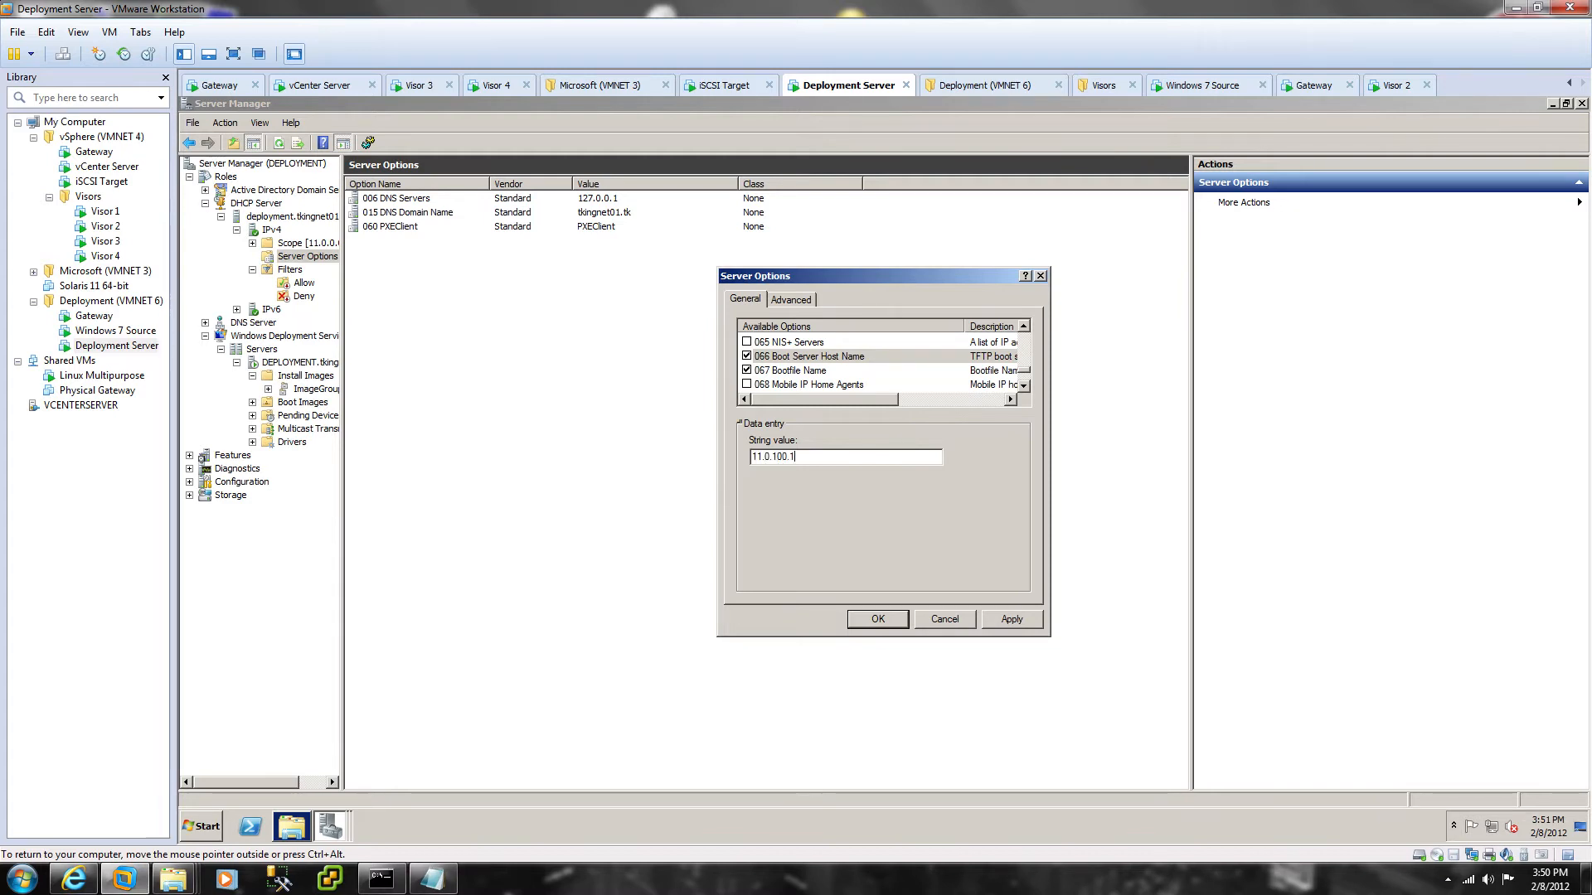
click(837, 371)
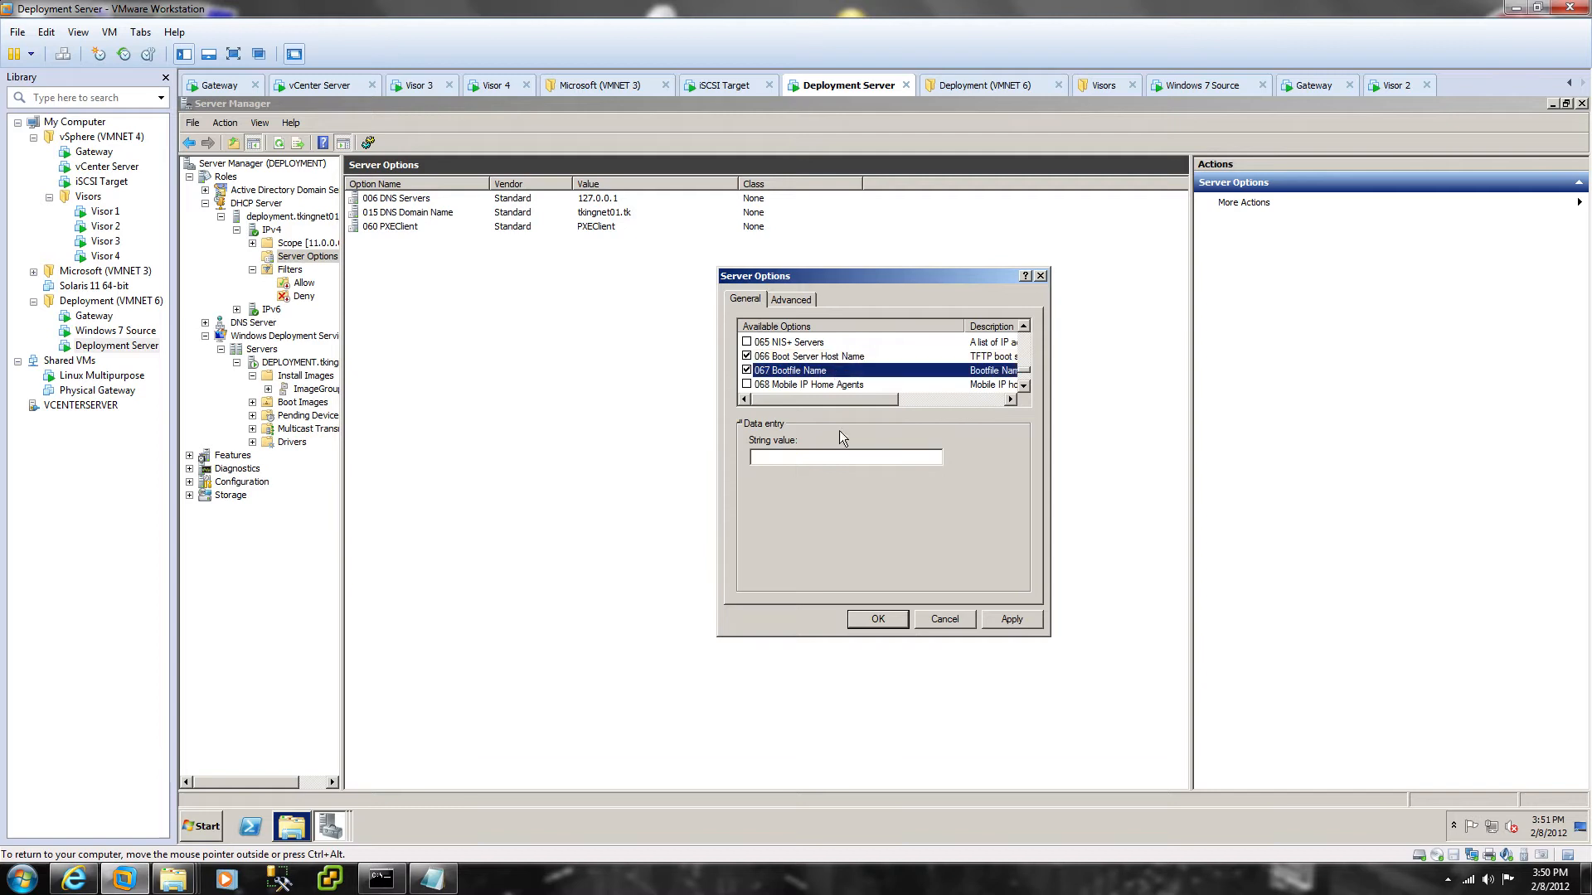
click(821, 457)
text(pxeboot.com)
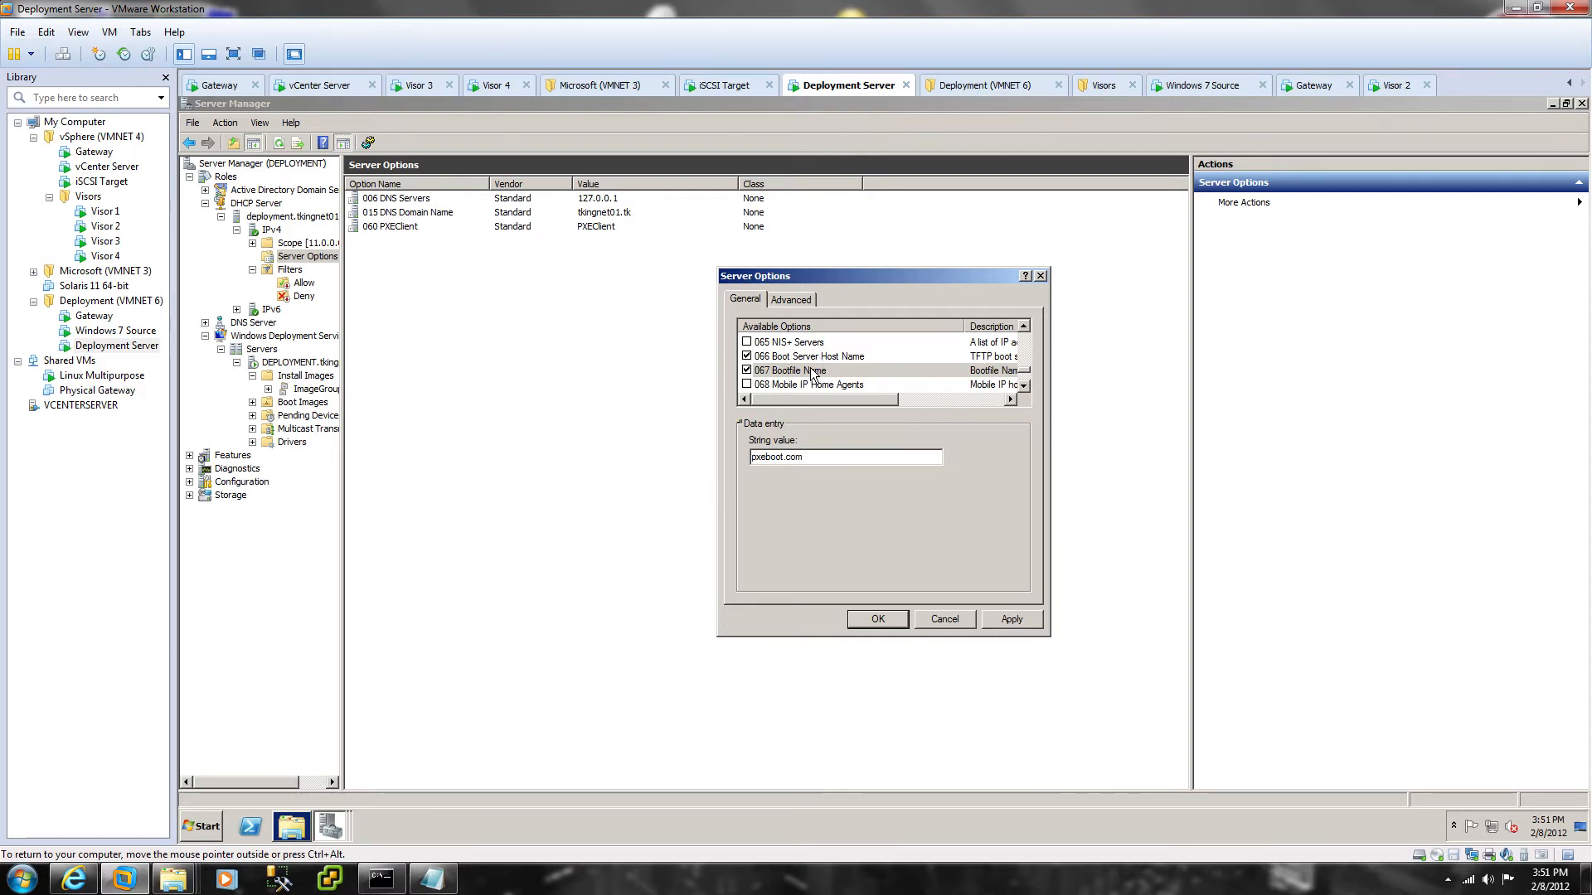
click(884, 620)
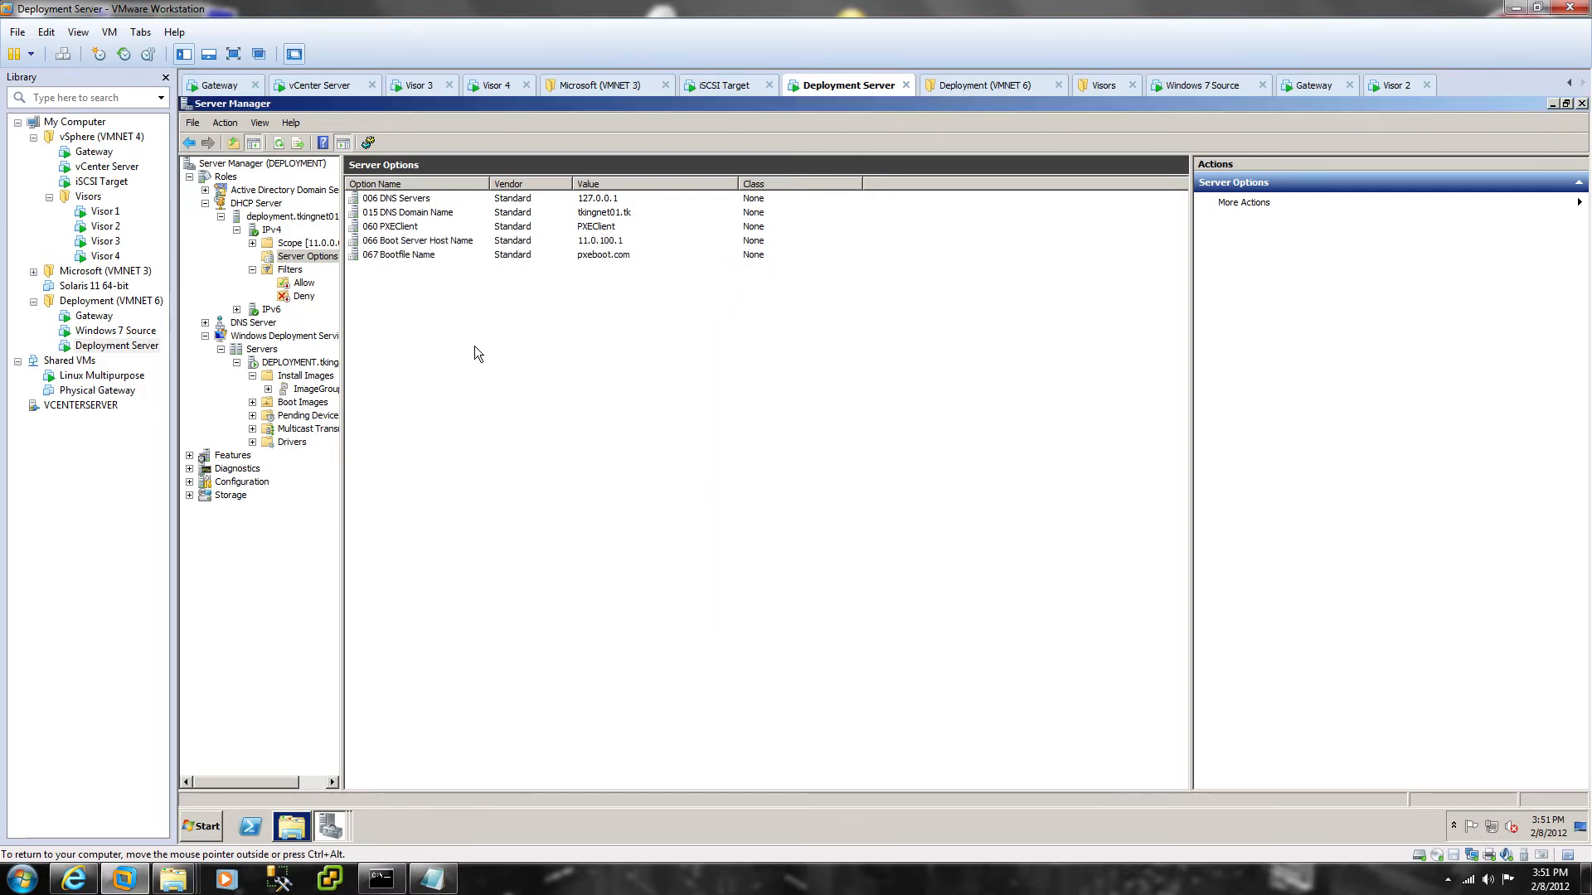
click(311, 216)
Step: Stop the DHCP service on the deployment server through All Tasks > Stop
right_click(311, 216)
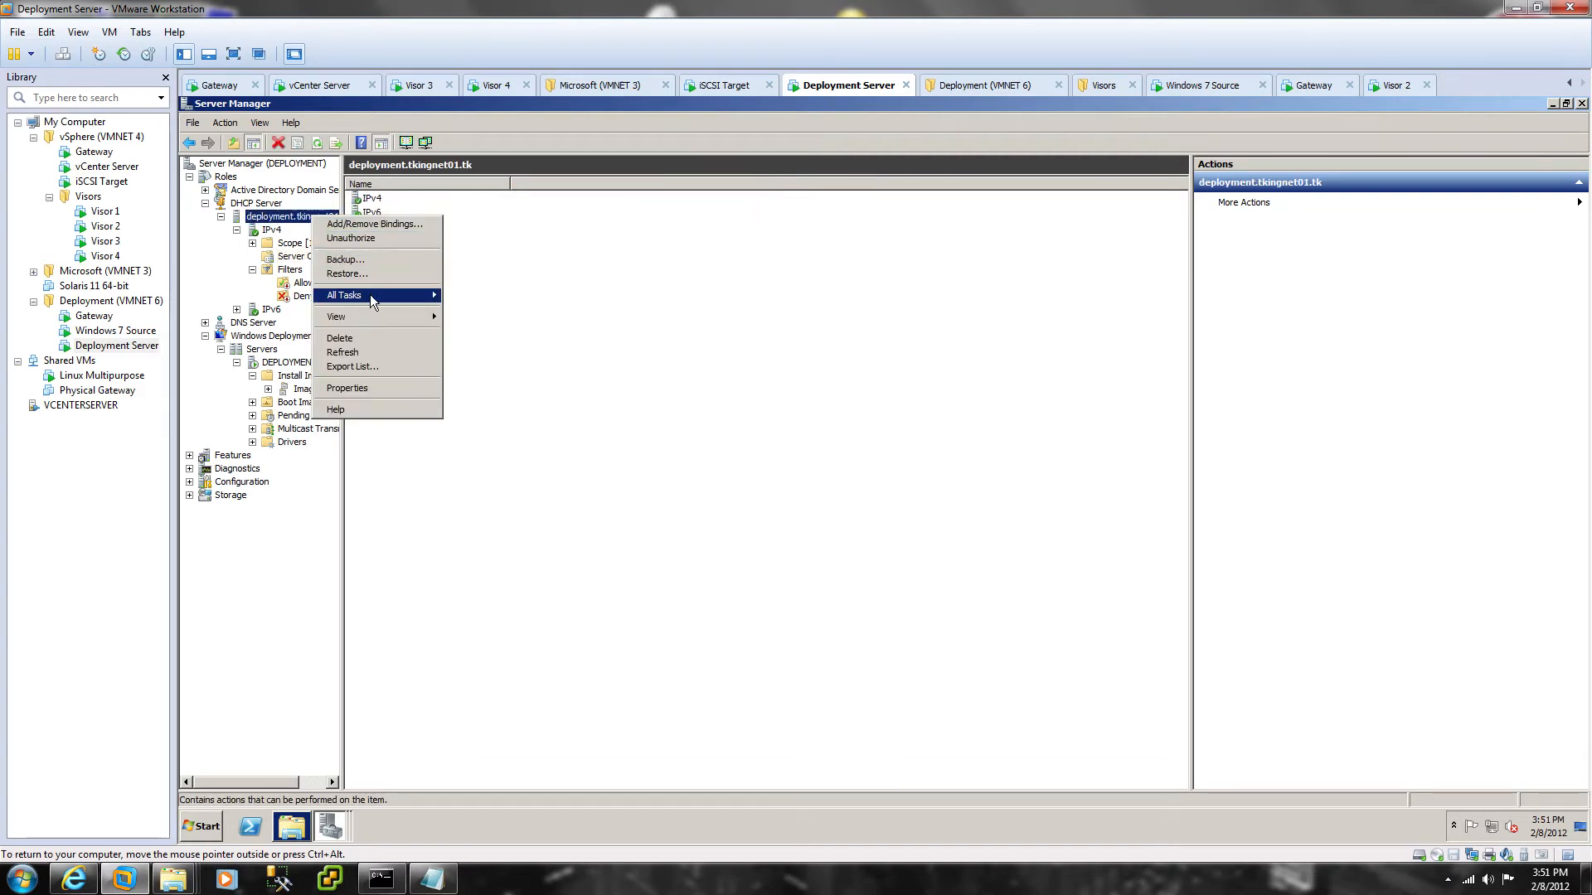
mouse_move(370, 295)
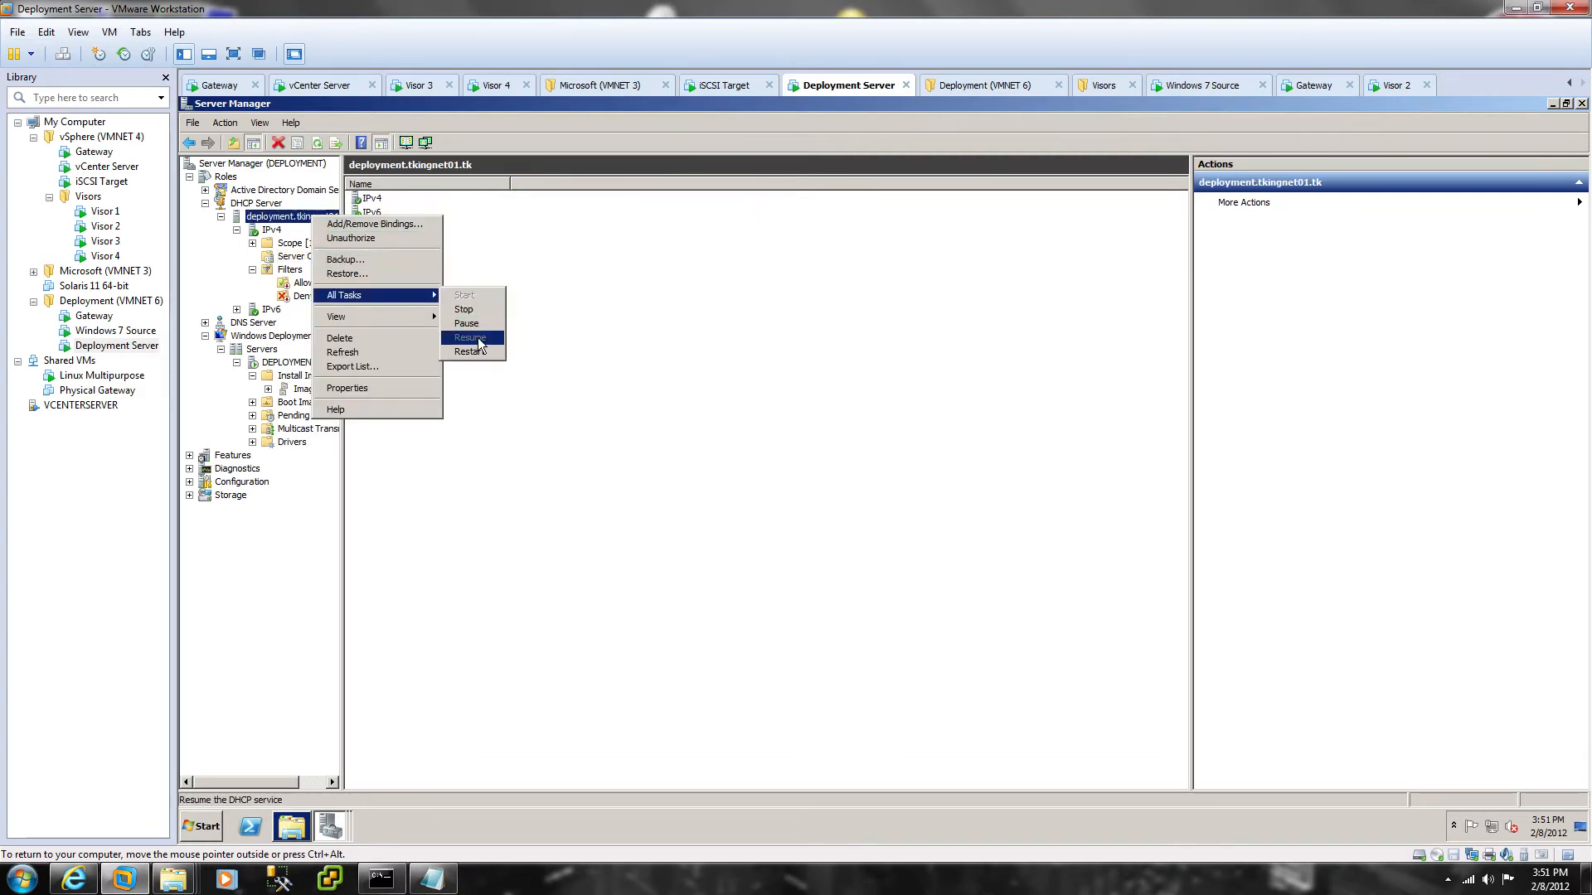
click(464, 310)
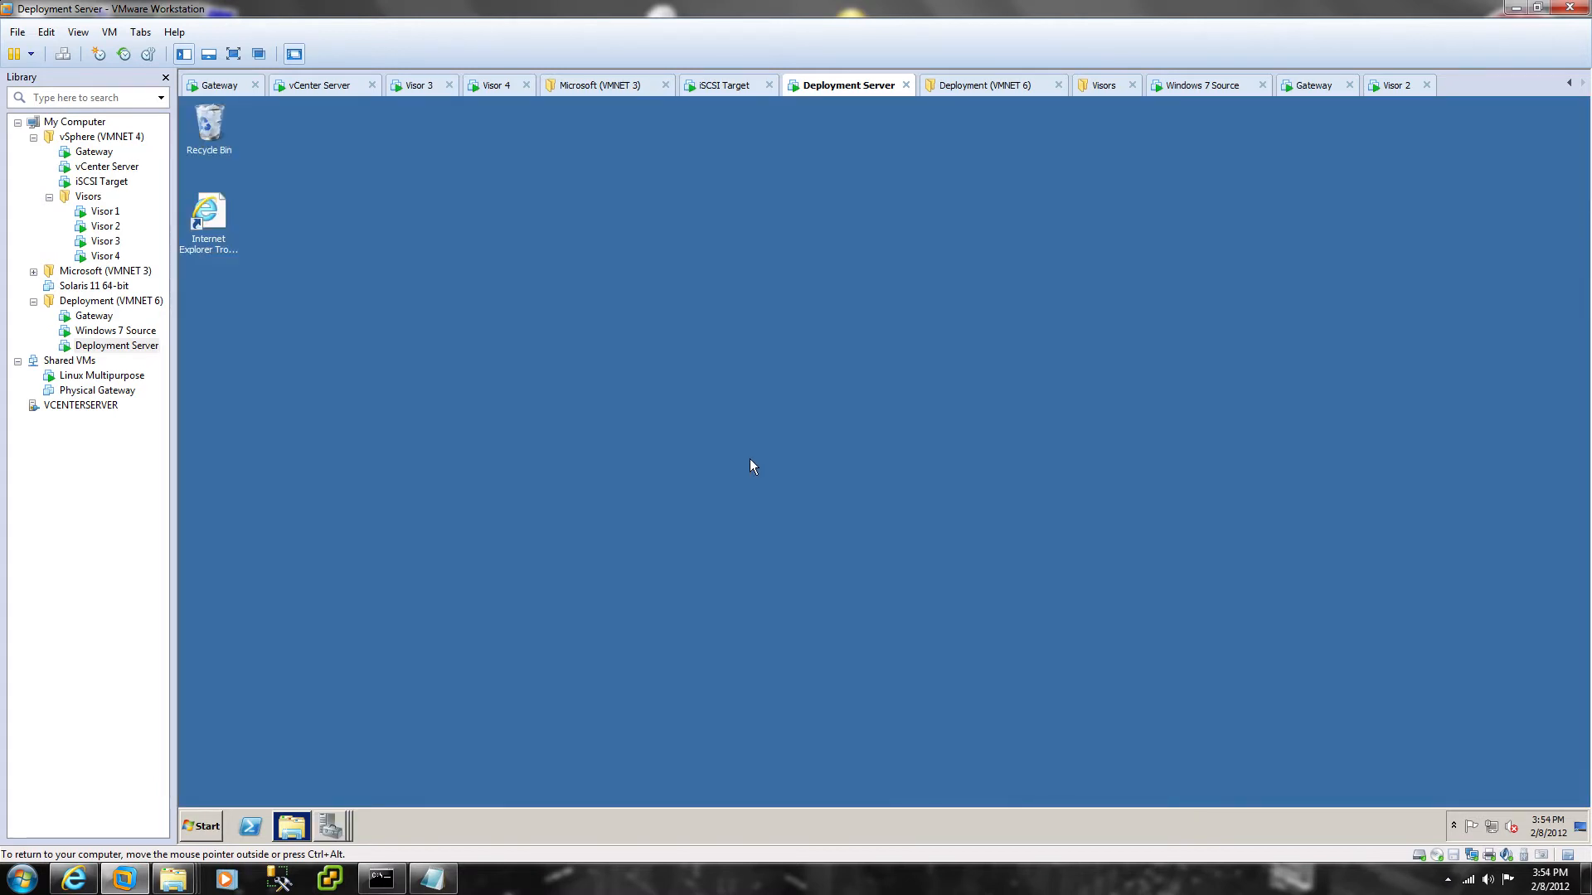
Step: Create a new folder named custom on the desktop
right_click(715, 427)
mouse_move(765, 533)
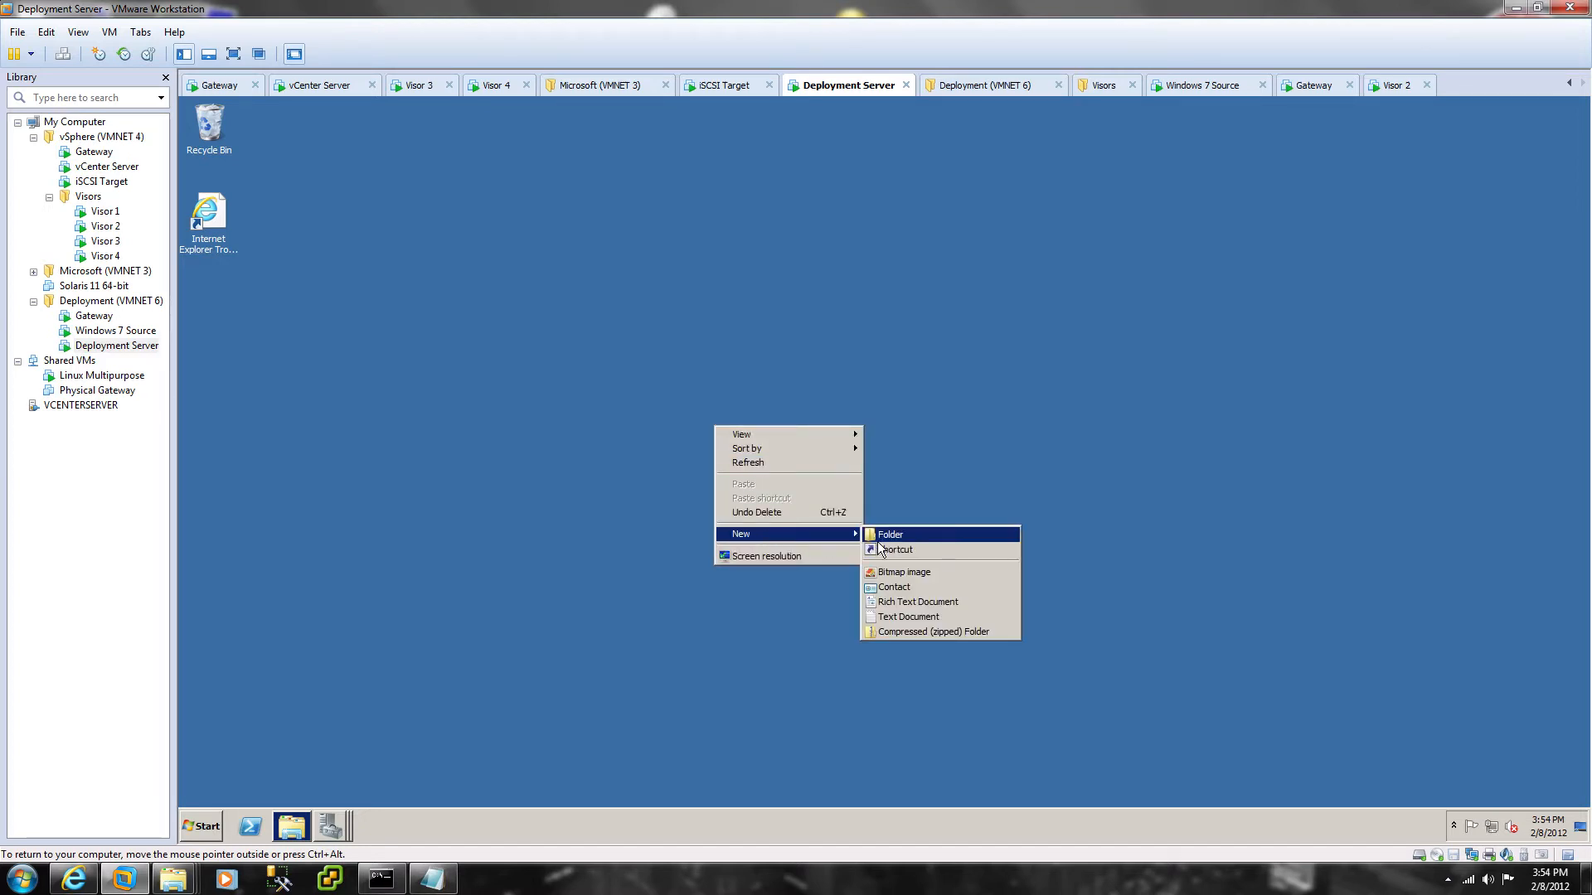
click(882, 538)
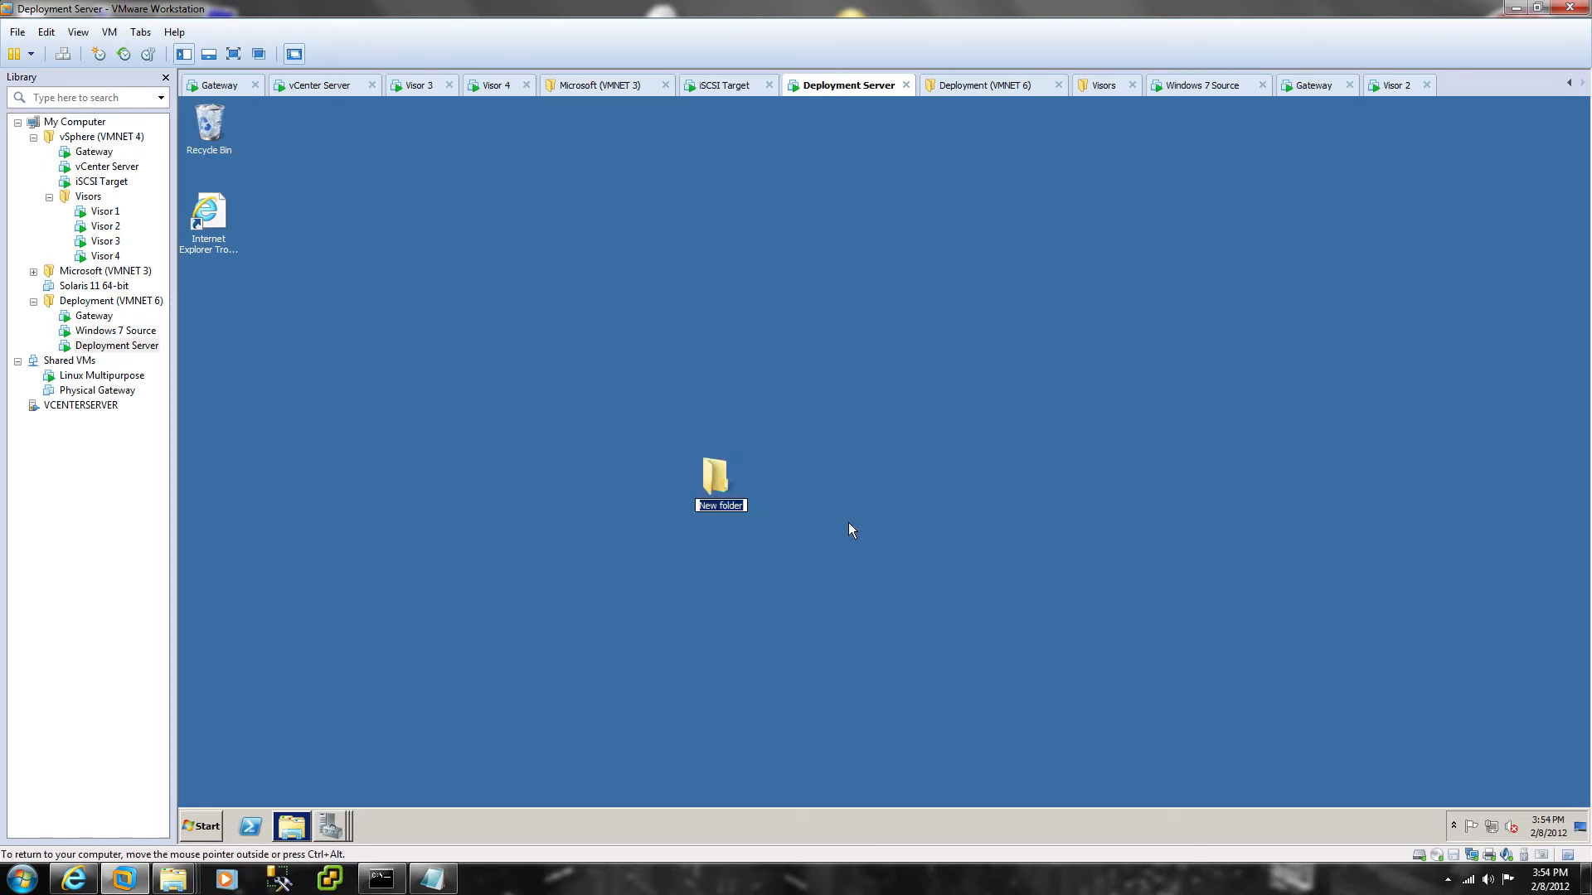
text(custom)
key(Return)
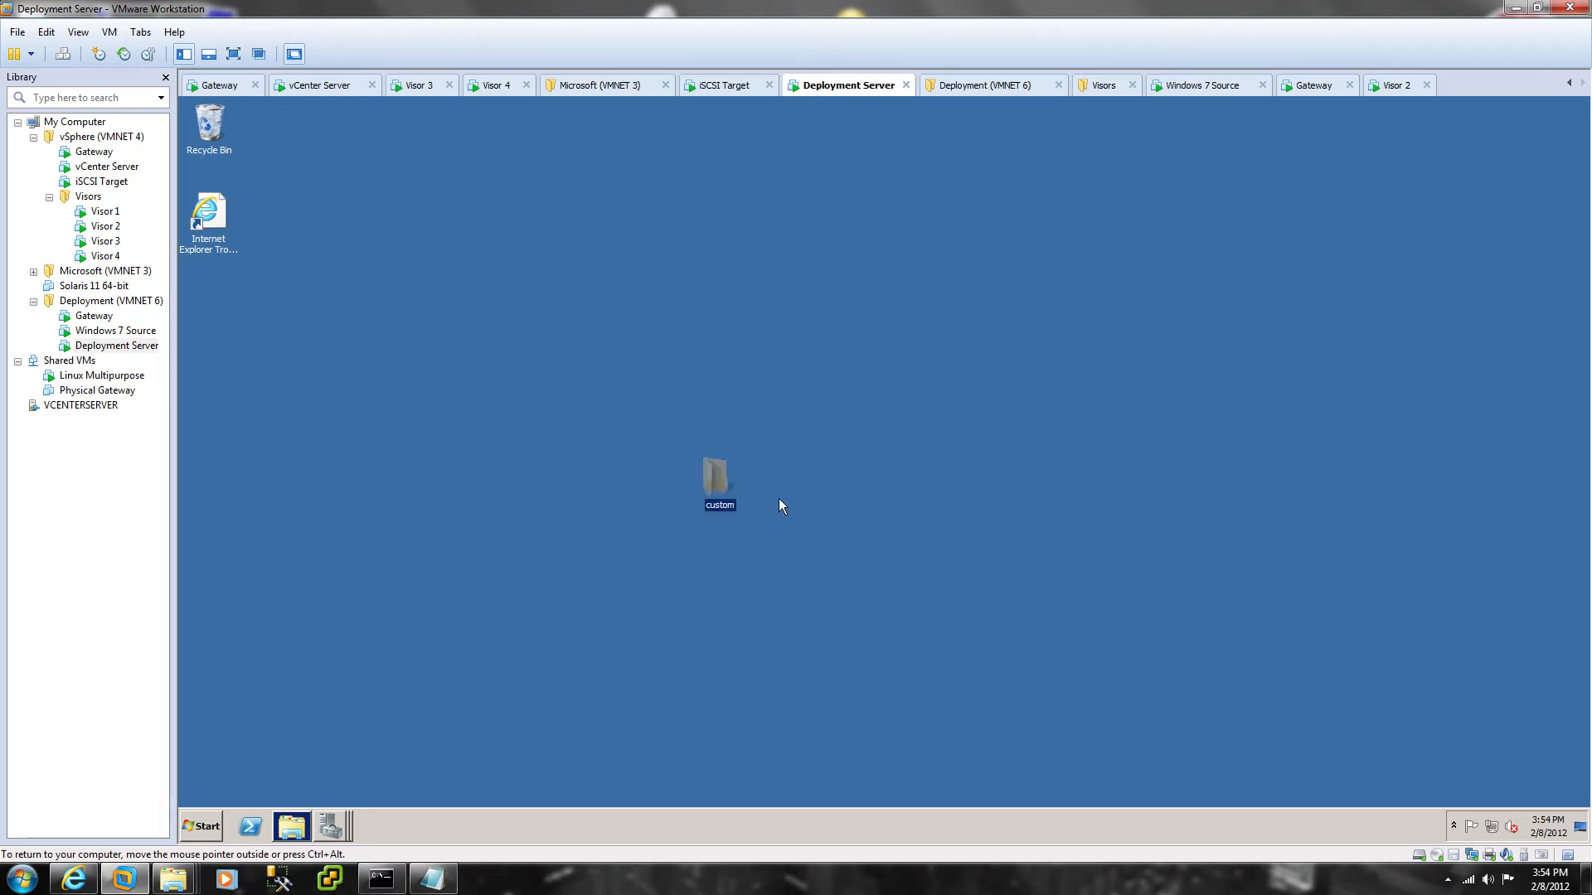
Step: Turn on sharing for the custom folder in its Advanced Sharing settings
right_click(723, 489)
click(772, 670)
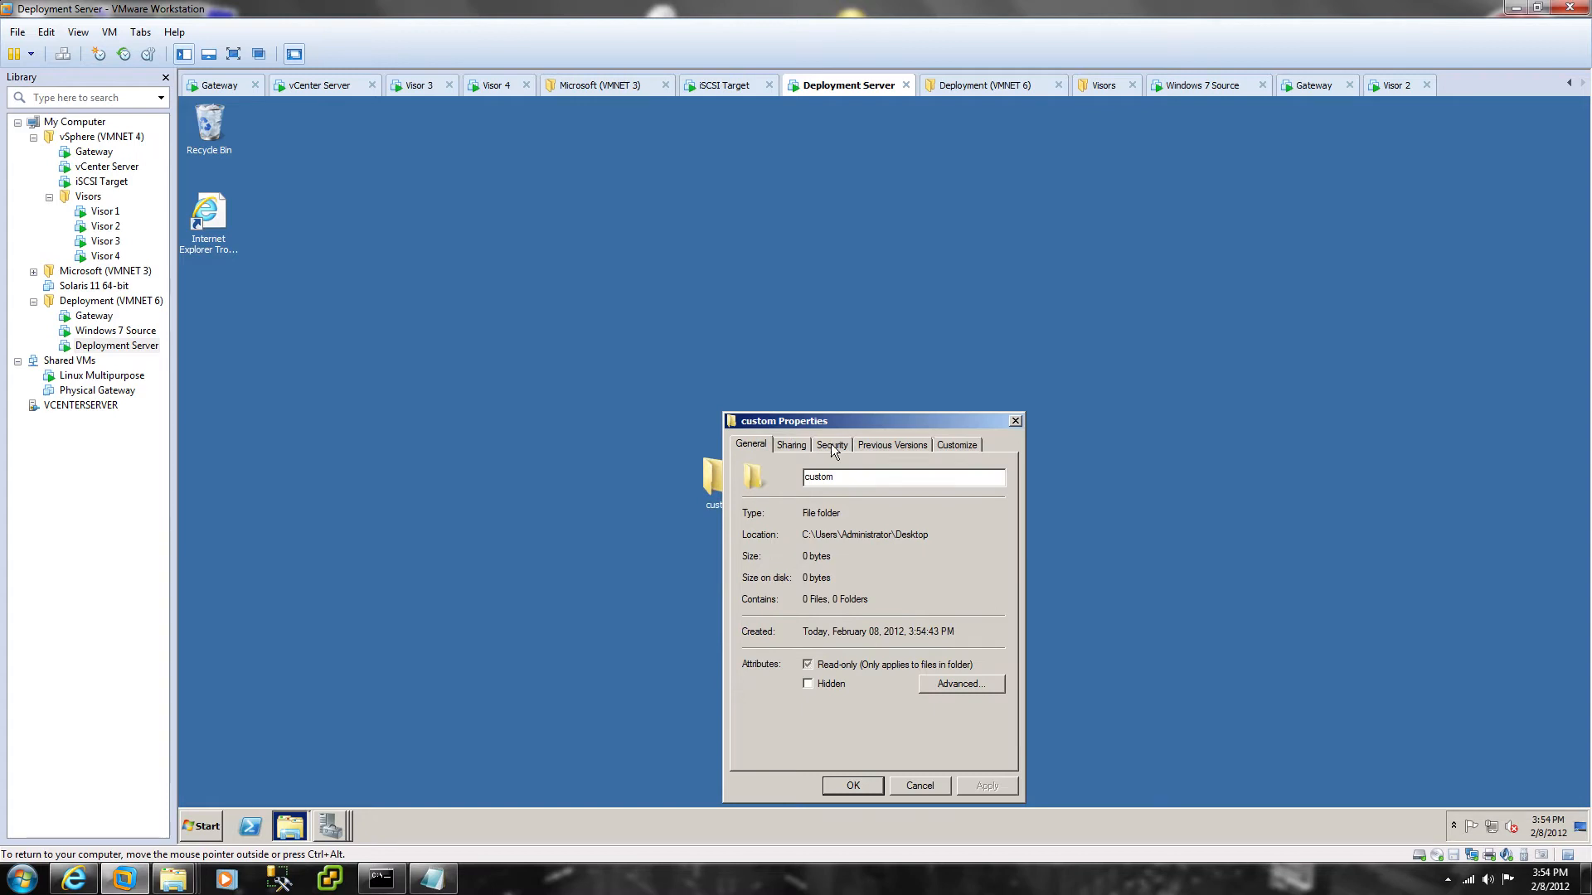
click(791, 444)
click(817, 645)
click(786, 466)
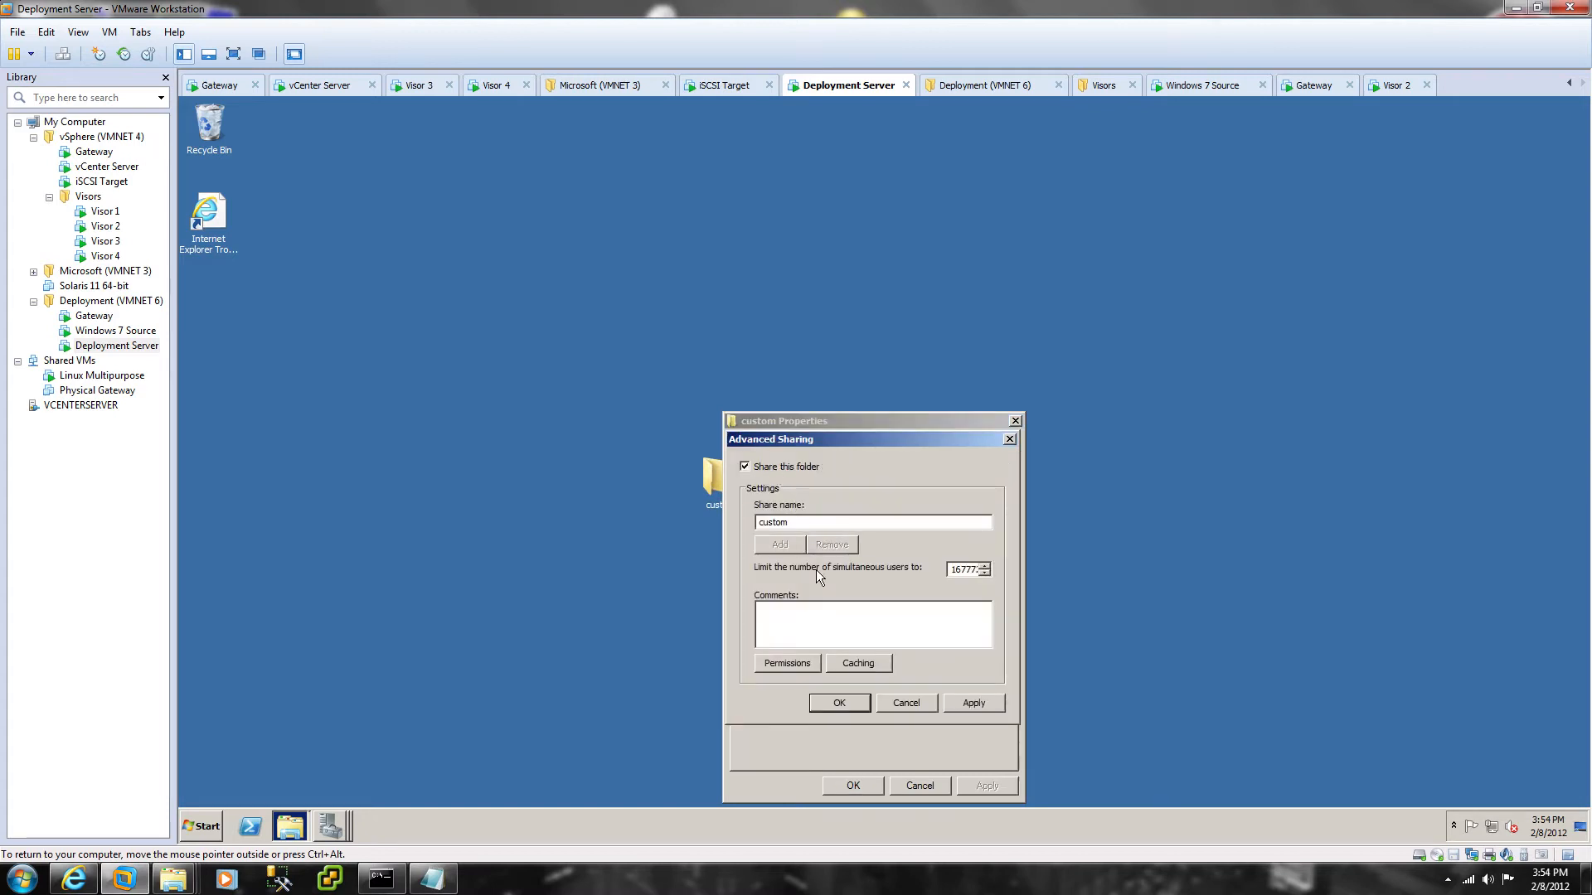
Step: Replace Everyone with Administrator in the share permissions, granting Full Control, and confirm all dialogs
click(806, 661)
click(990, 598)
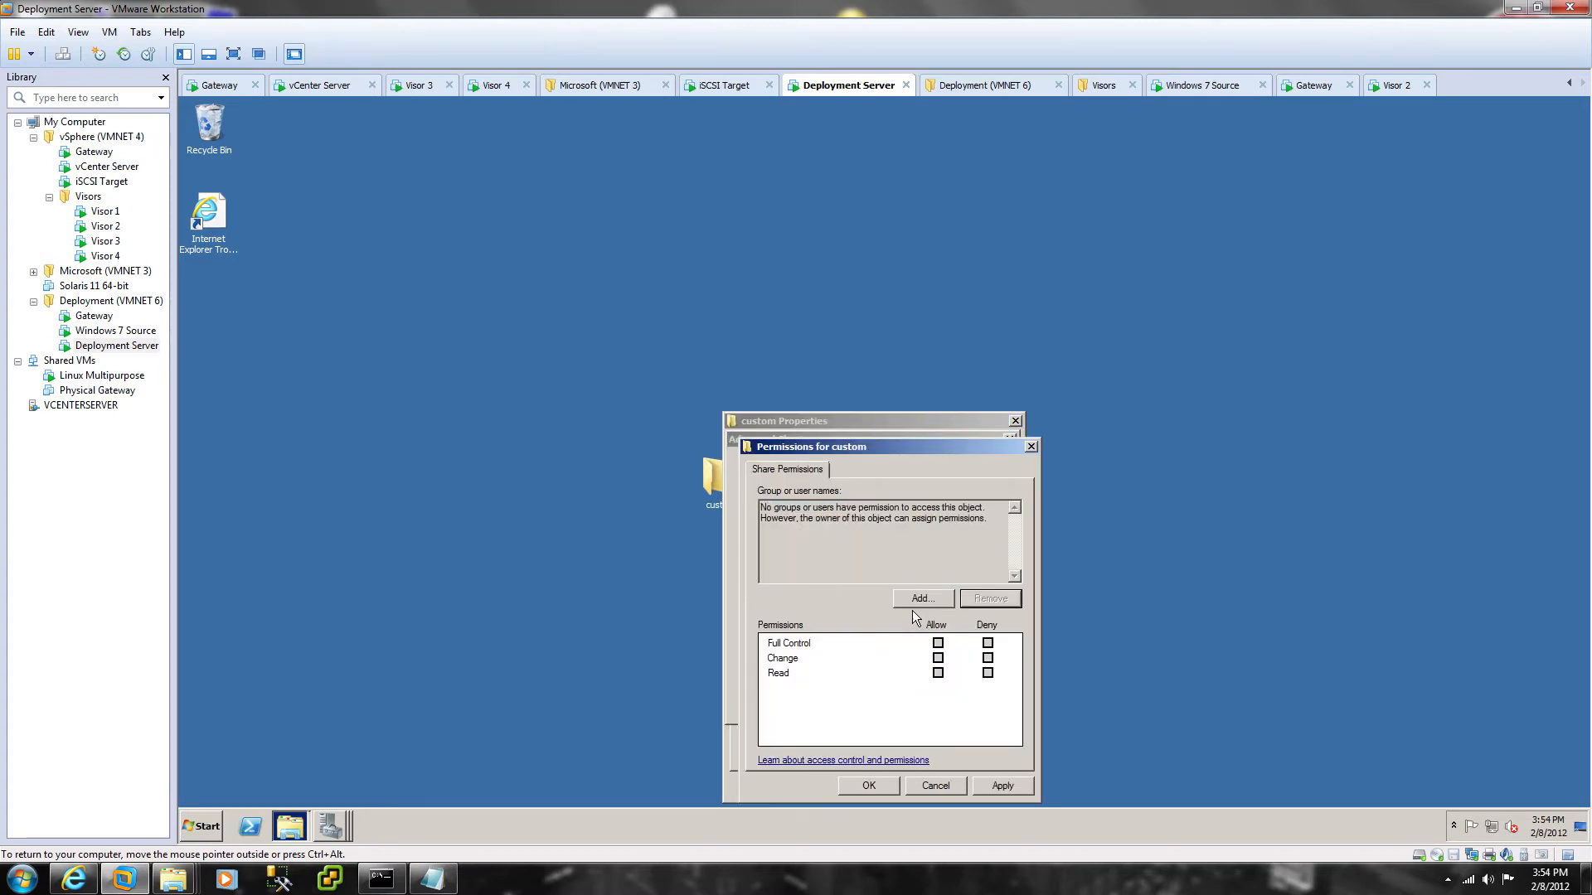
click(913, 601)
text(administrat)
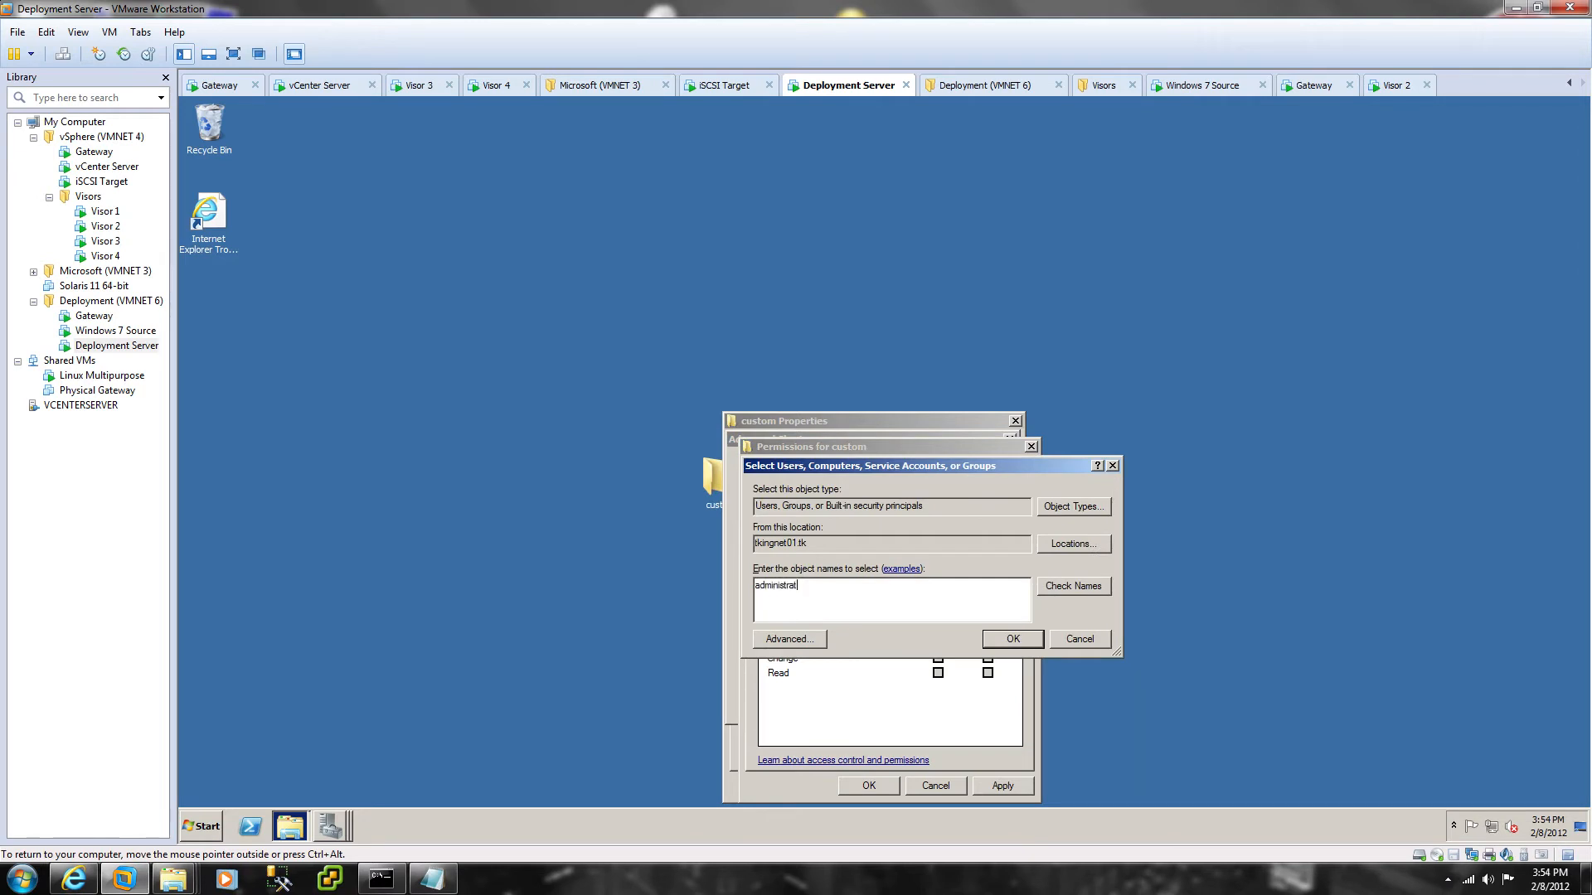
text(or)
key(Return)
click(1112, 737)
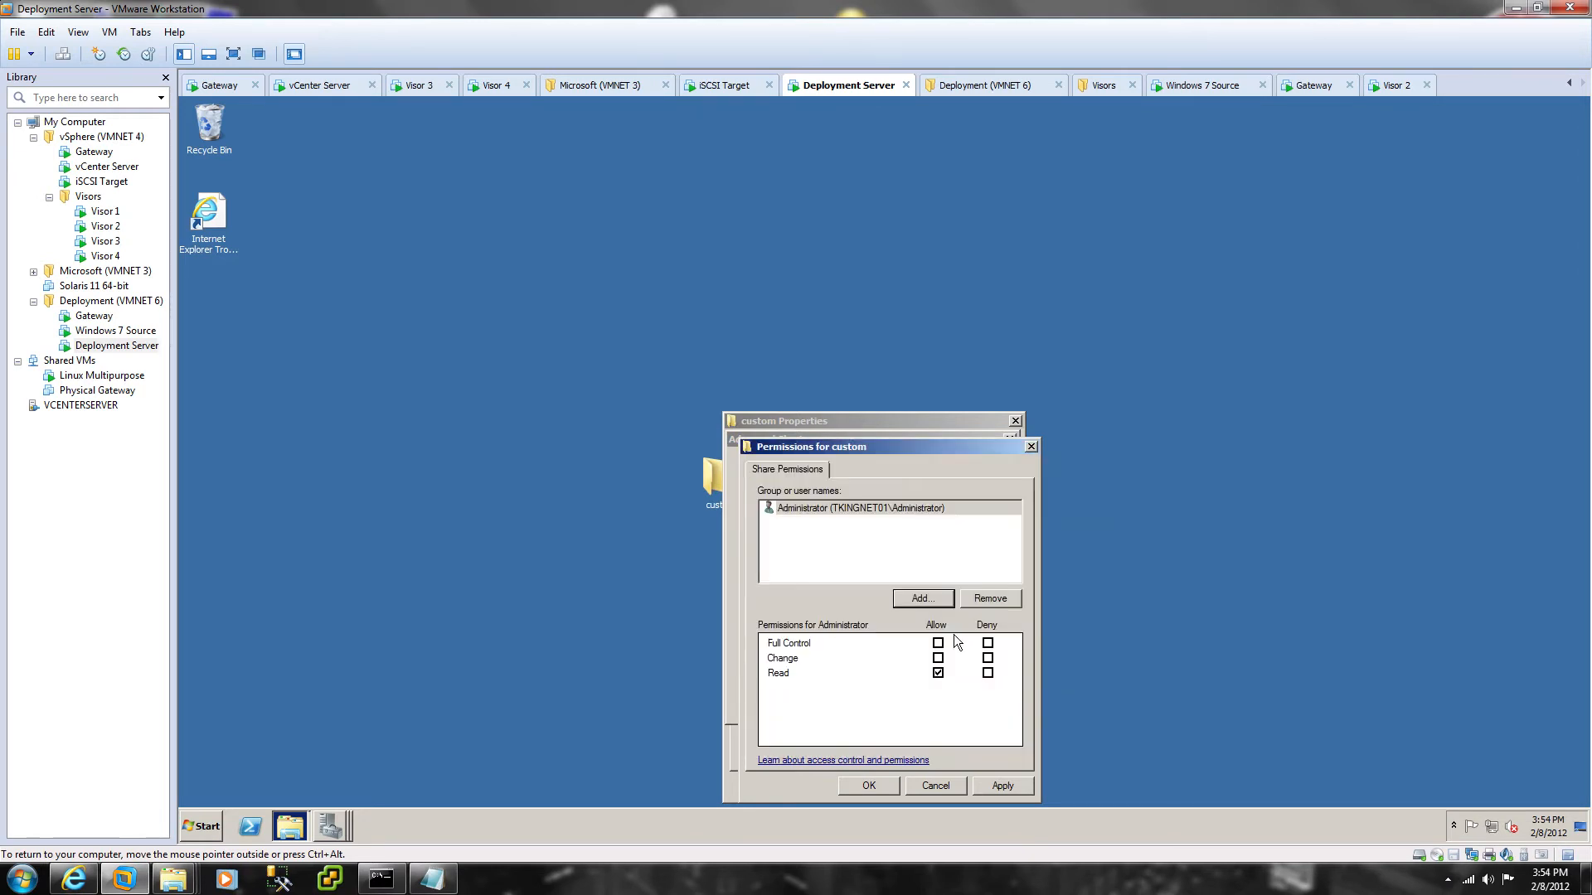
click(933, 645)
click(1002, 788)
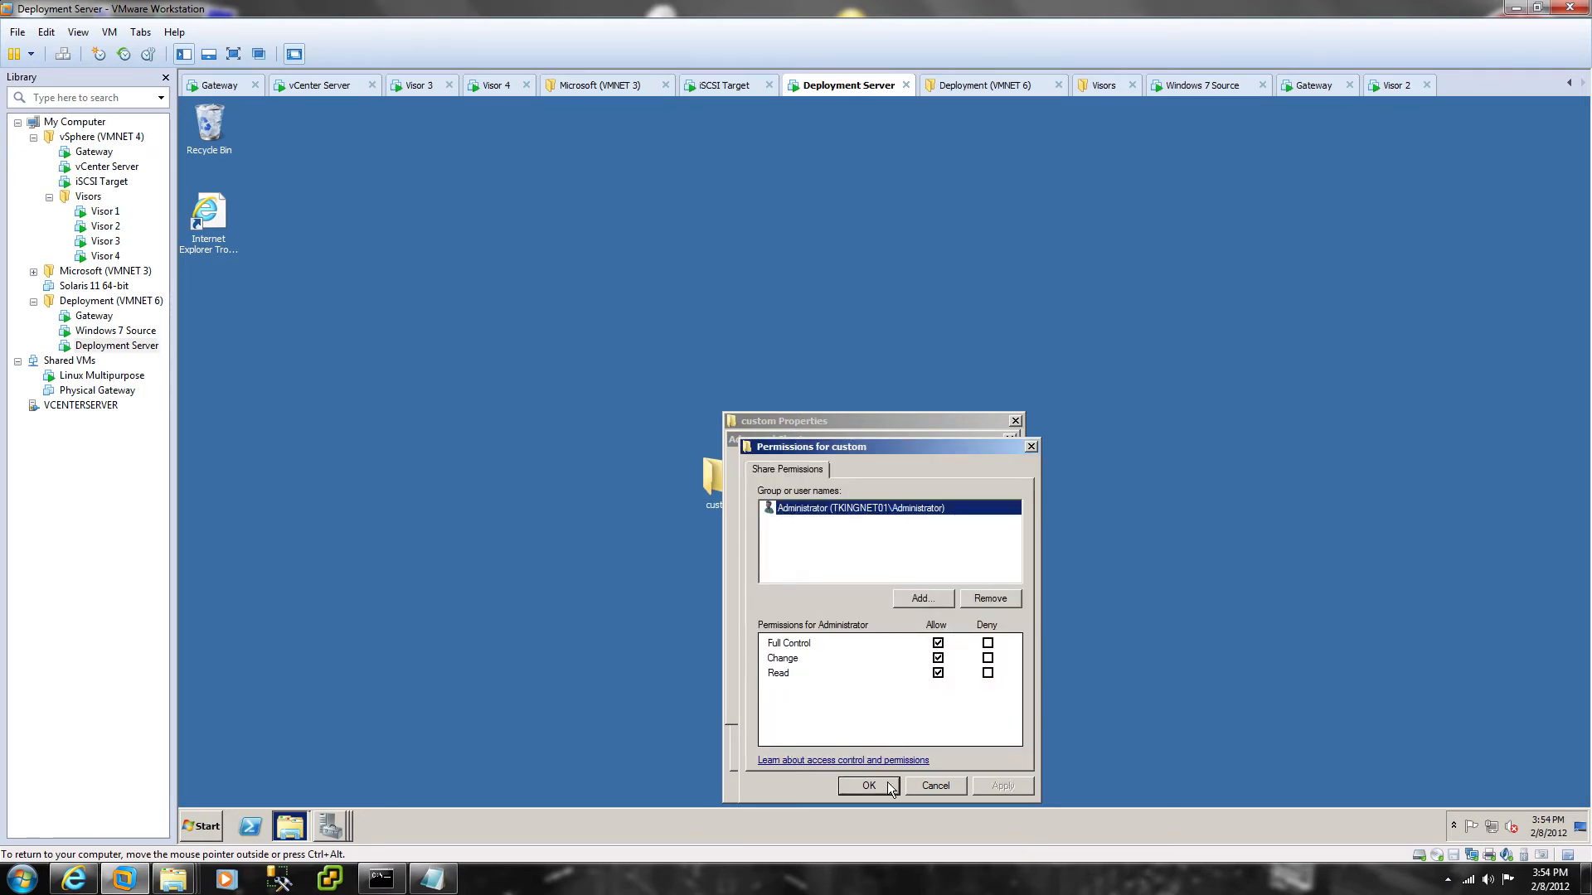
click(879, 785)
click(840, 704)
click(857, 785)
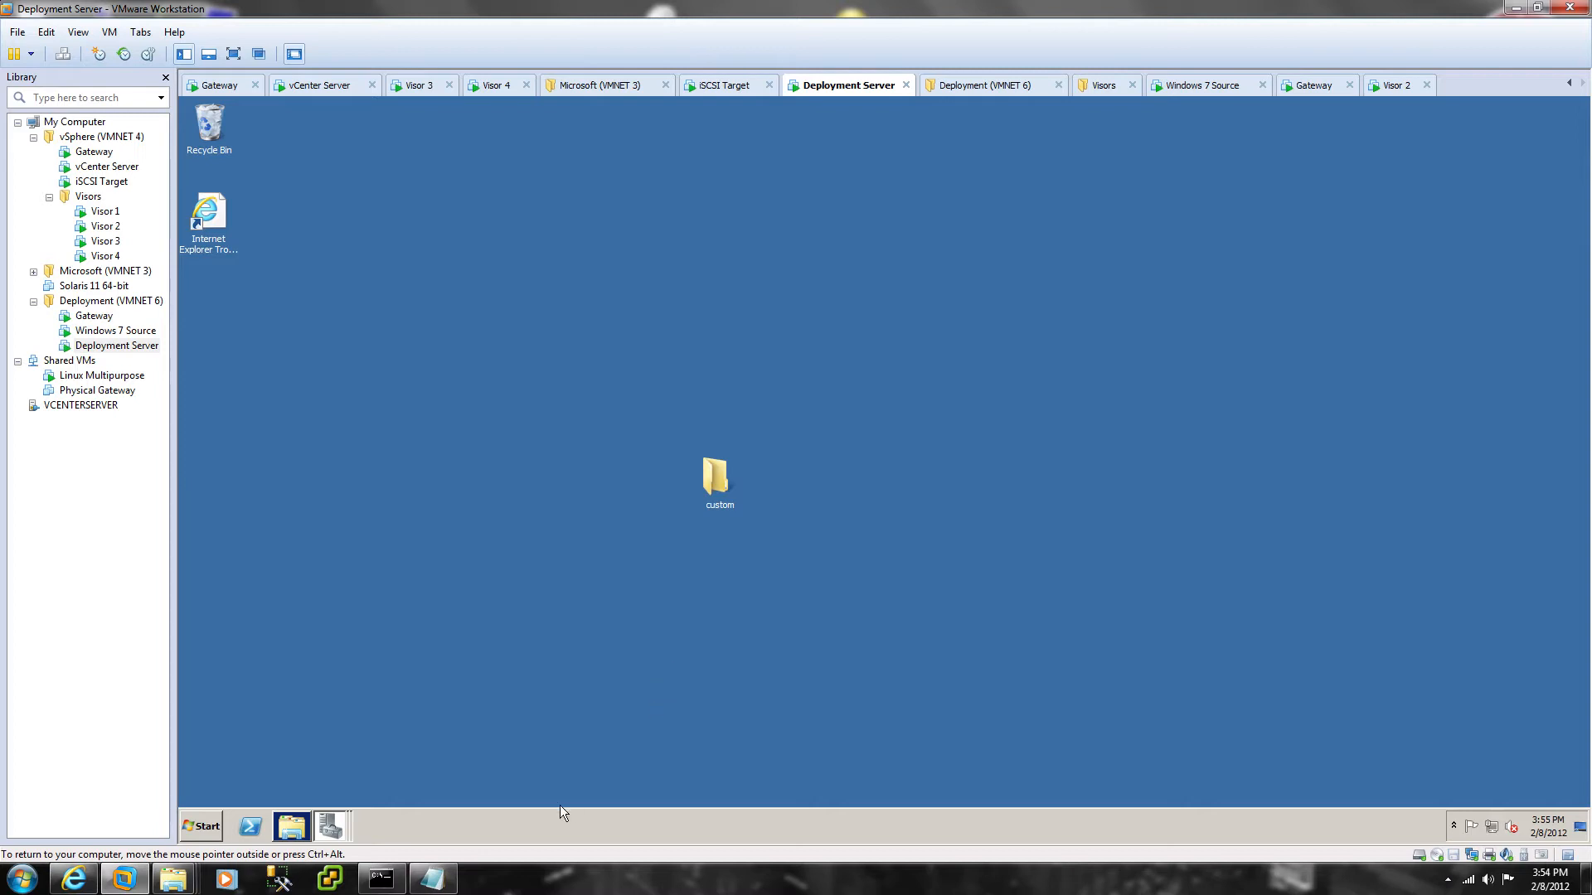
Step: In the Windows 7 Source VM, search Start for 'command' and run Command Prompt as administrator
click(116, 330)
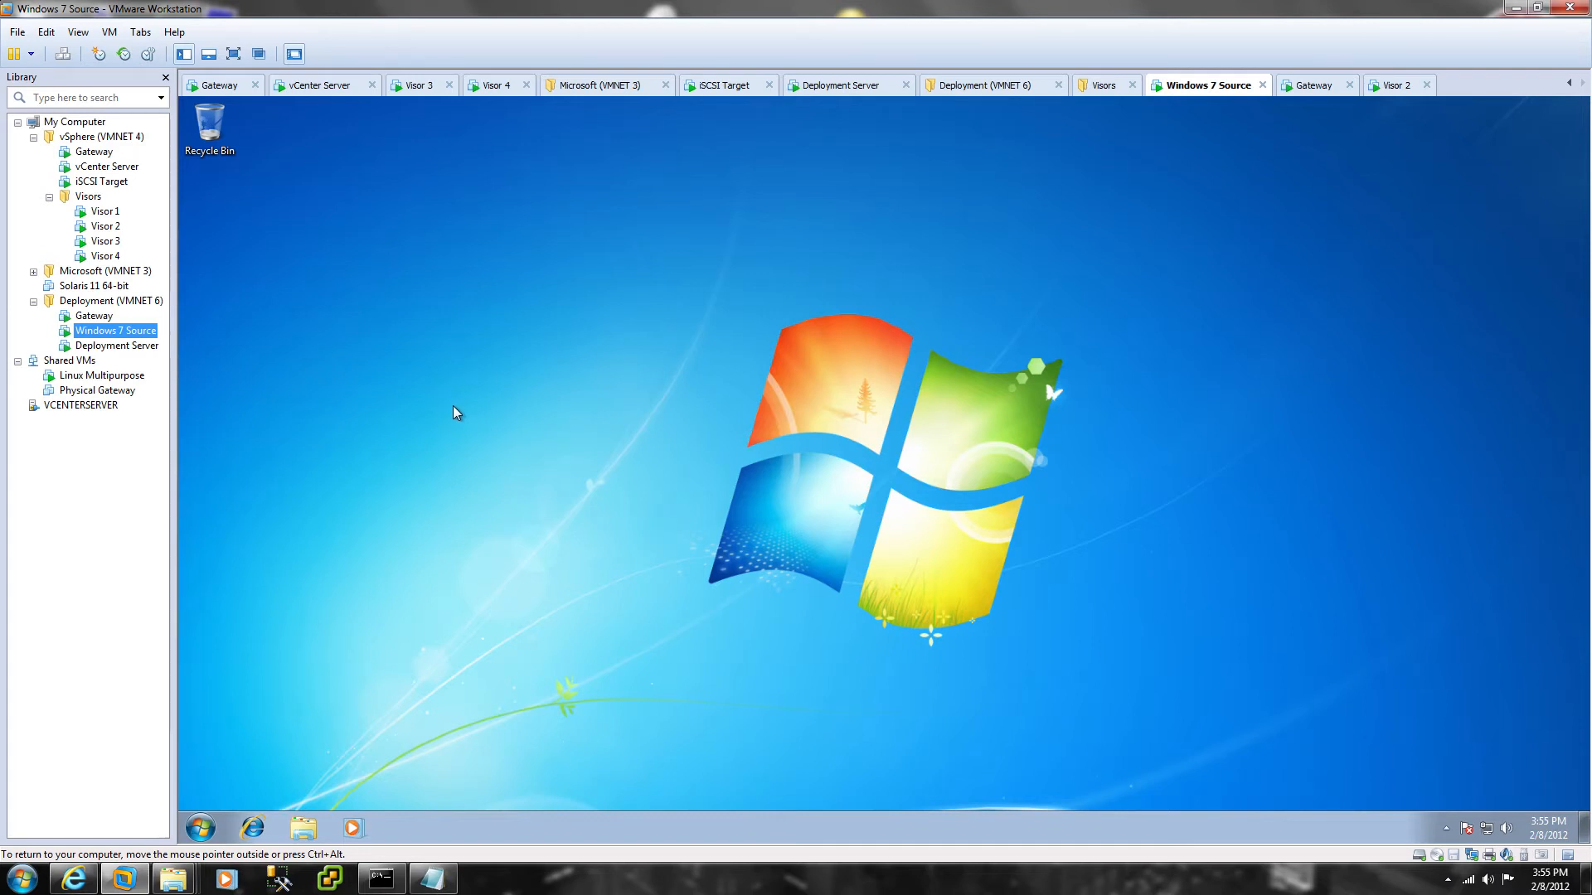
click(665, 548)
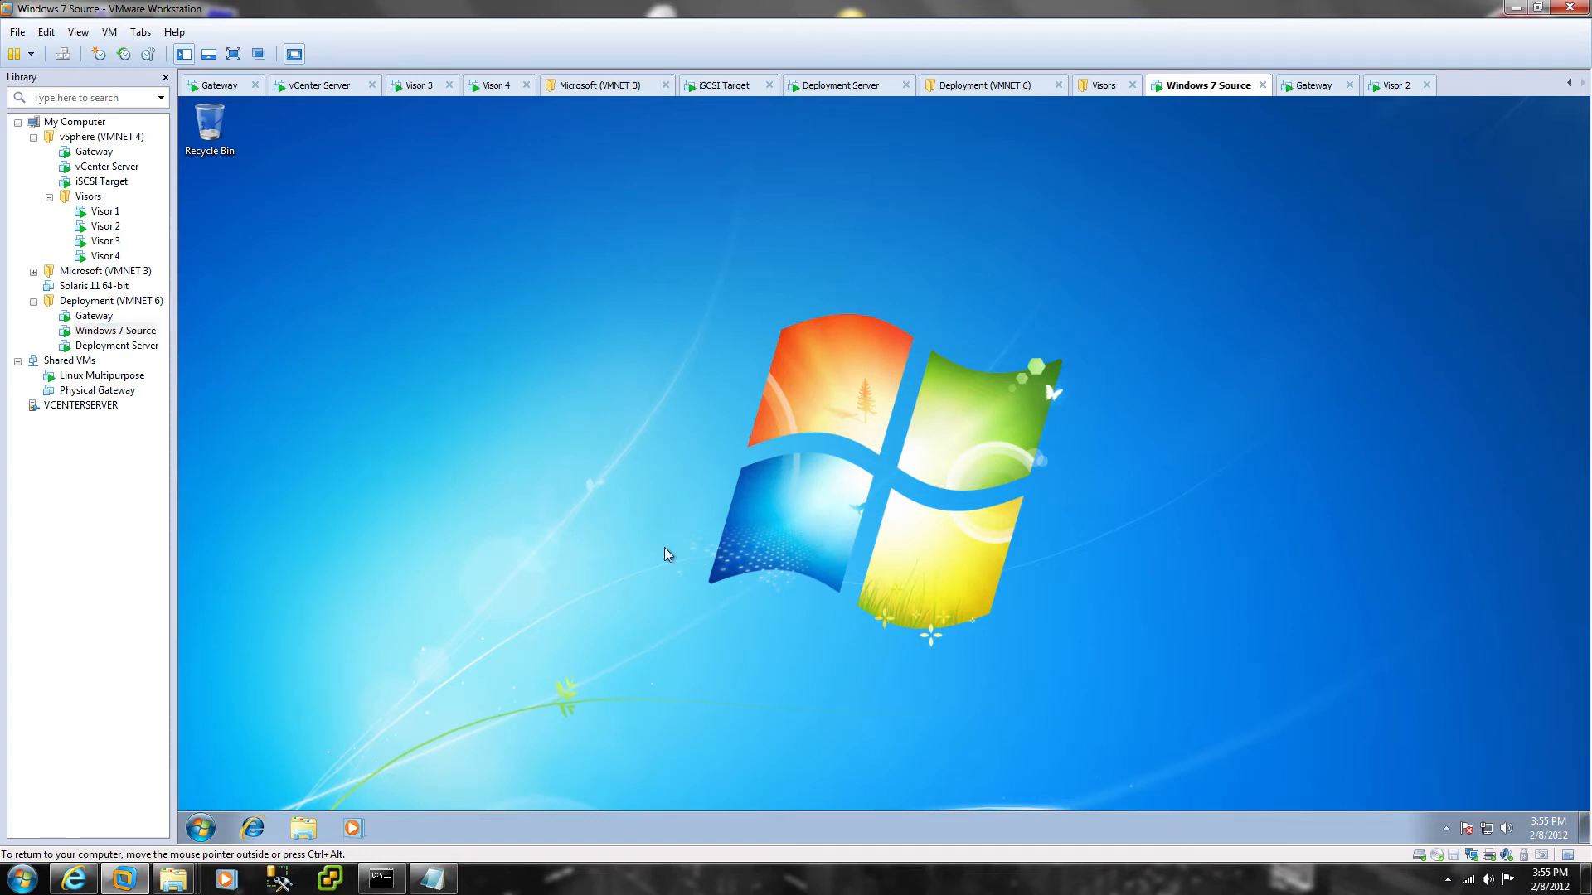
click(200, 828)
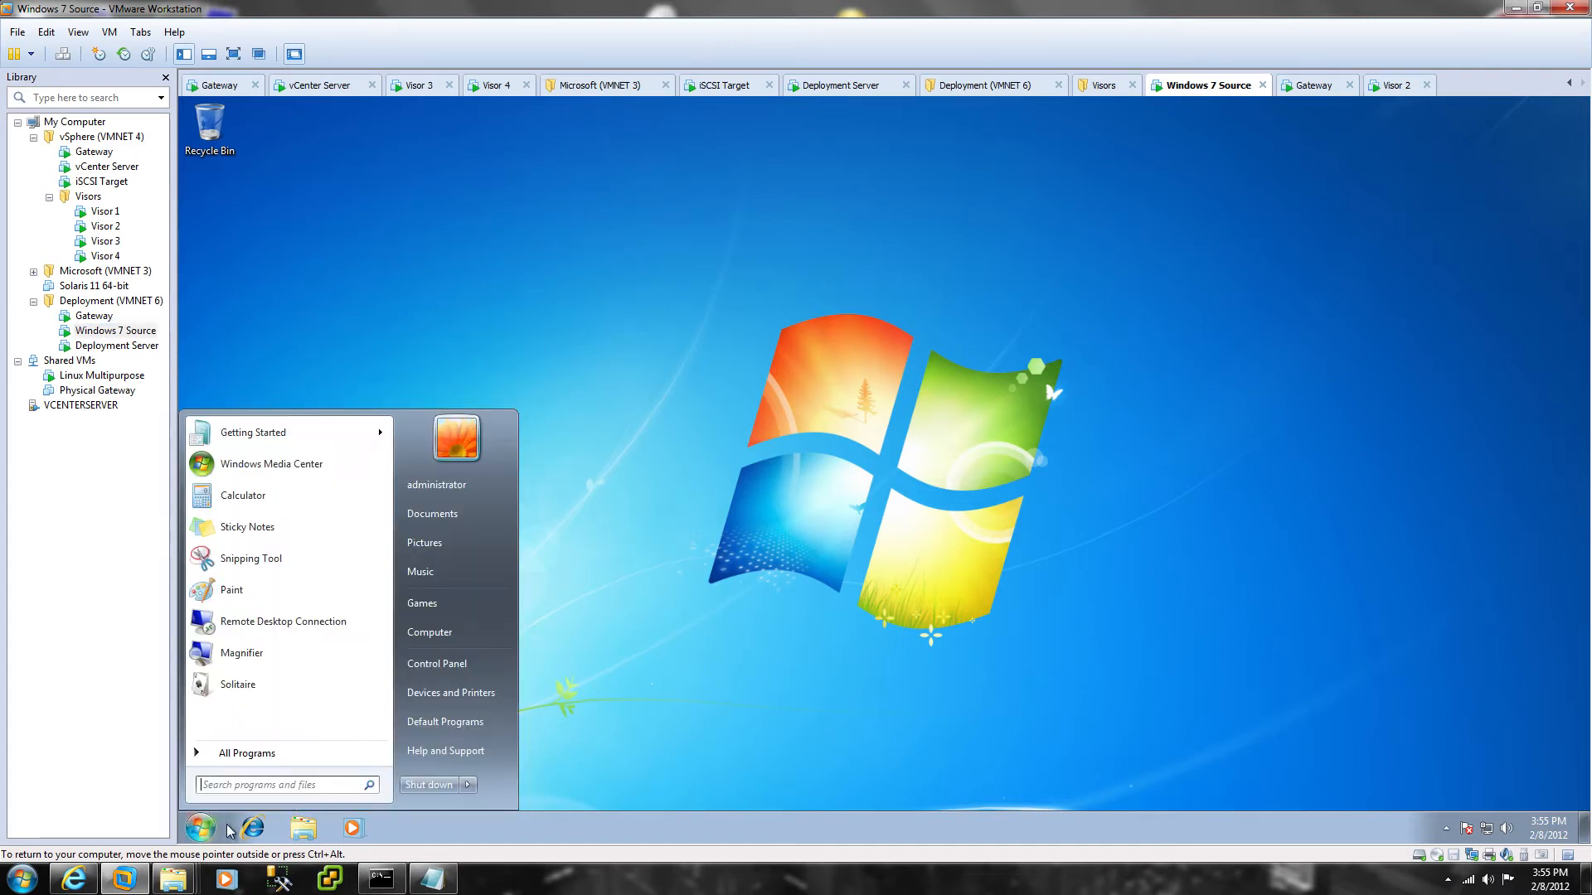
text(command)
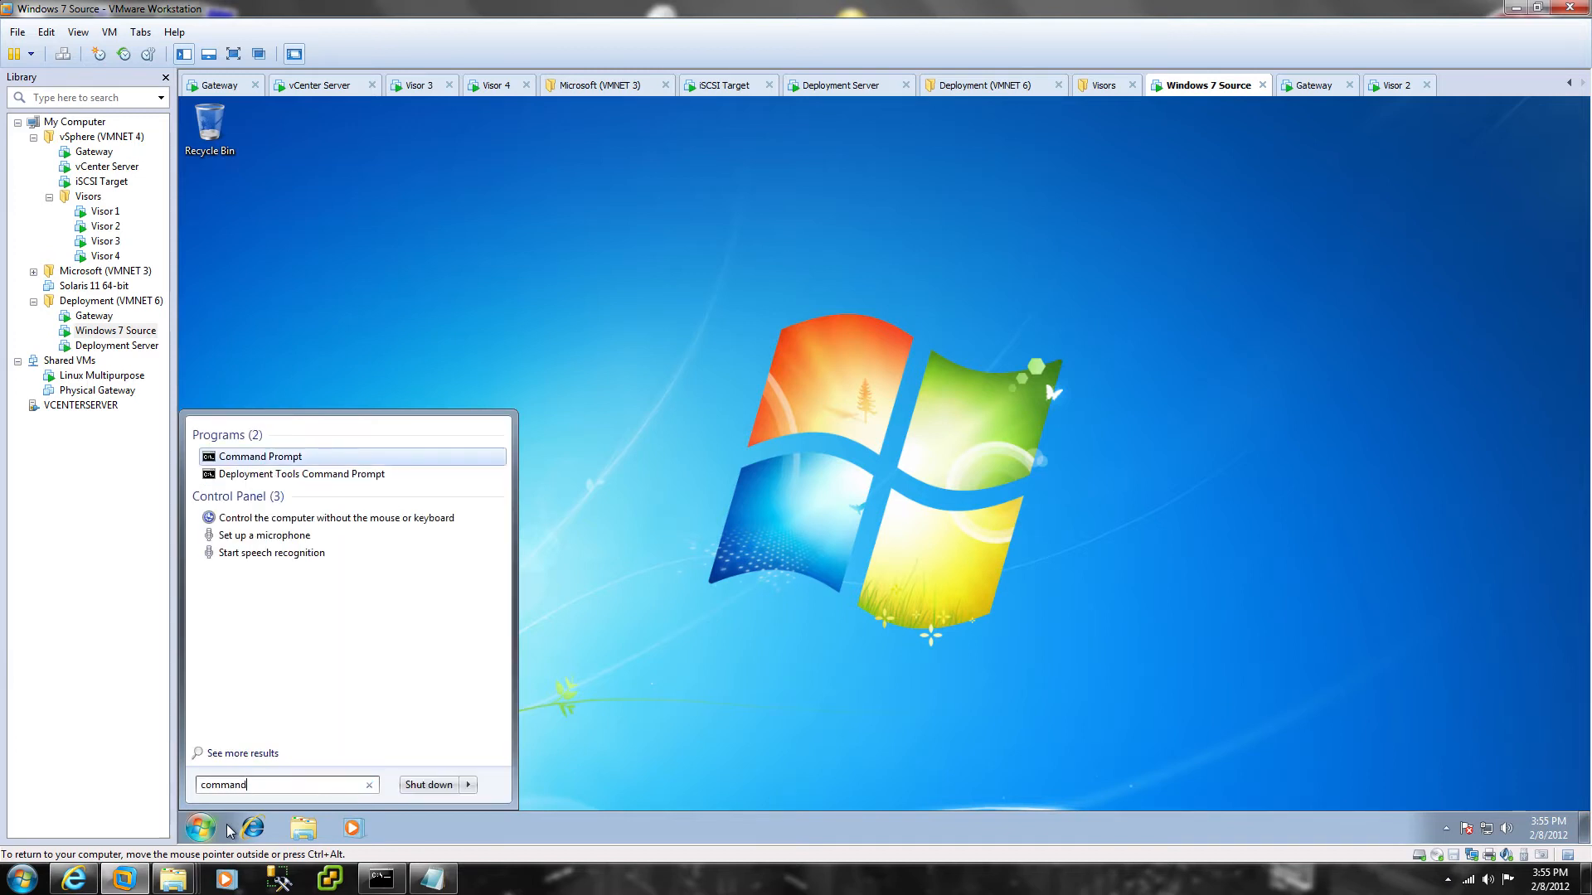
right_click(237, 457)
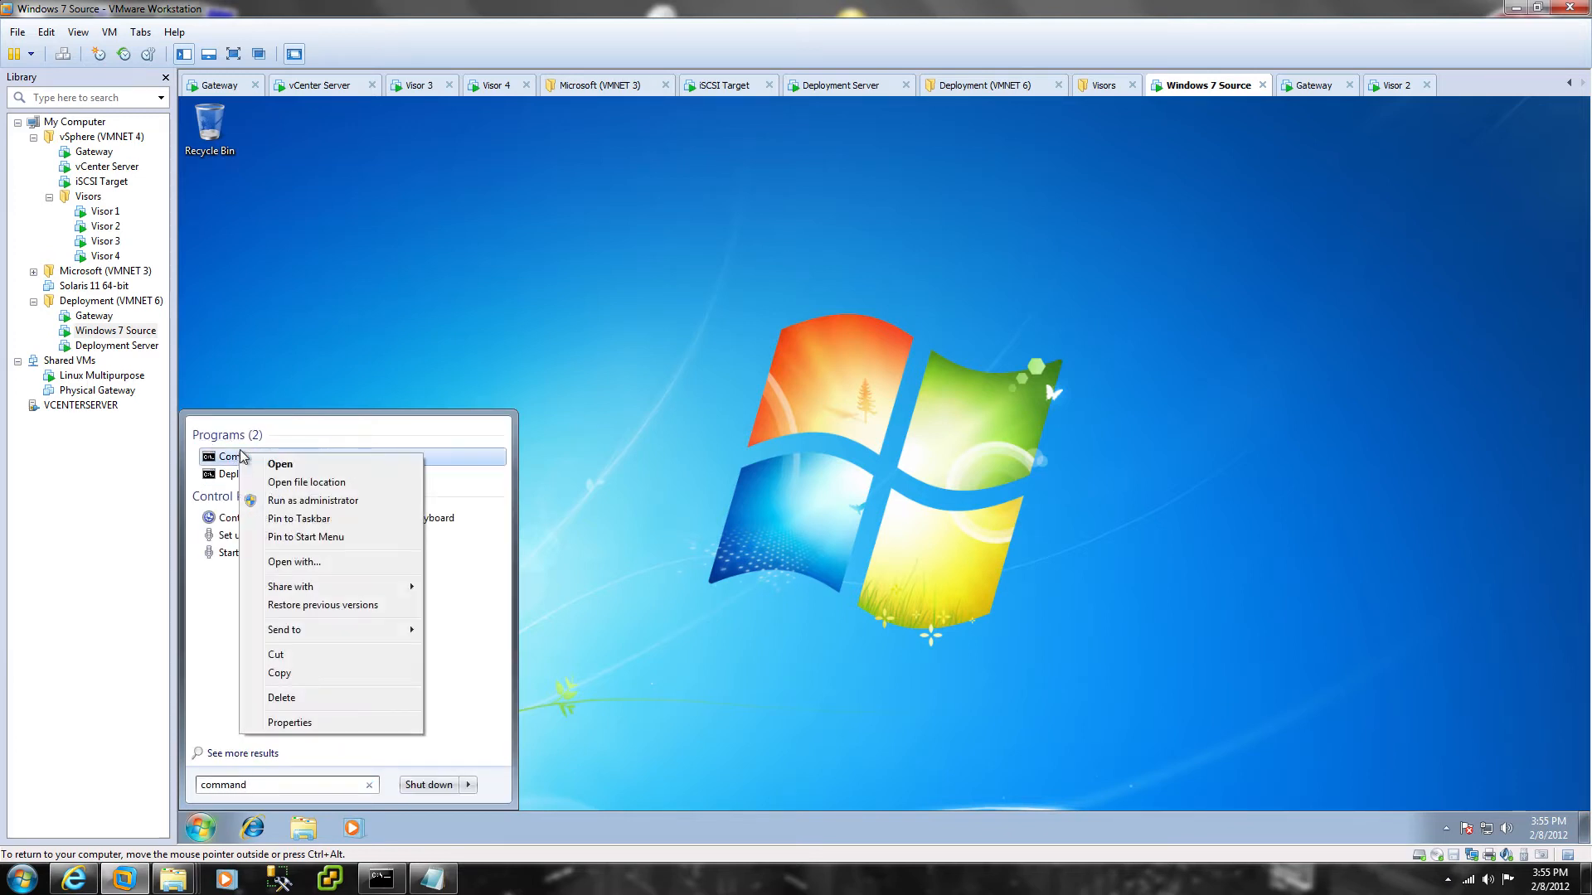
click(286, 505)
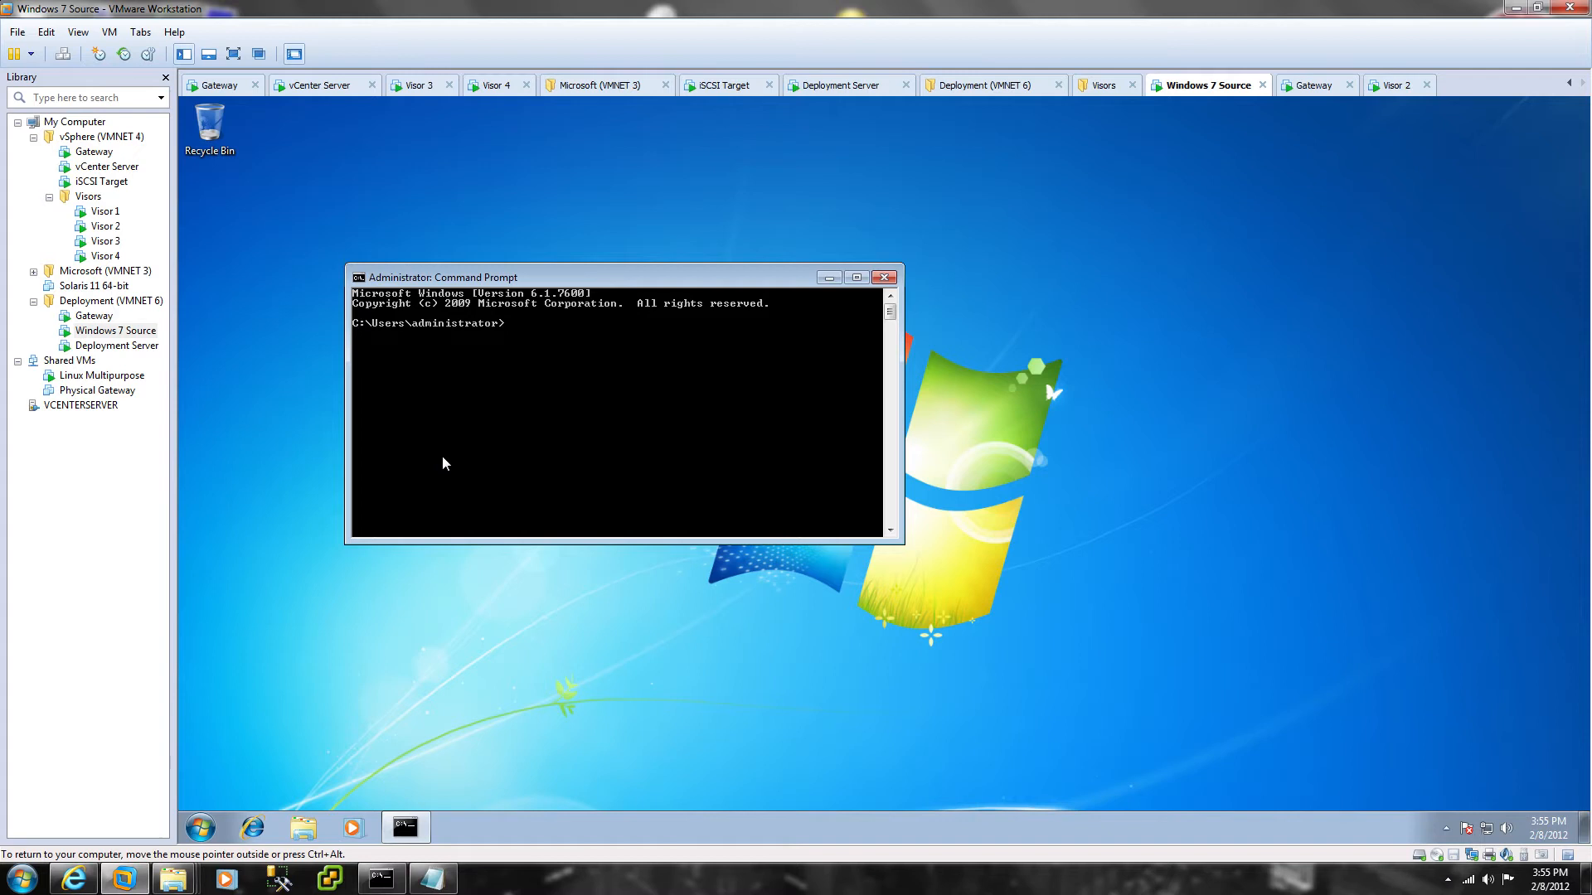
Step: From \windows\system32\sysprep, run 'sysprep /generalize /oobe /shutdown'
text(cd \windows\system32\sysprep)
key(Return)
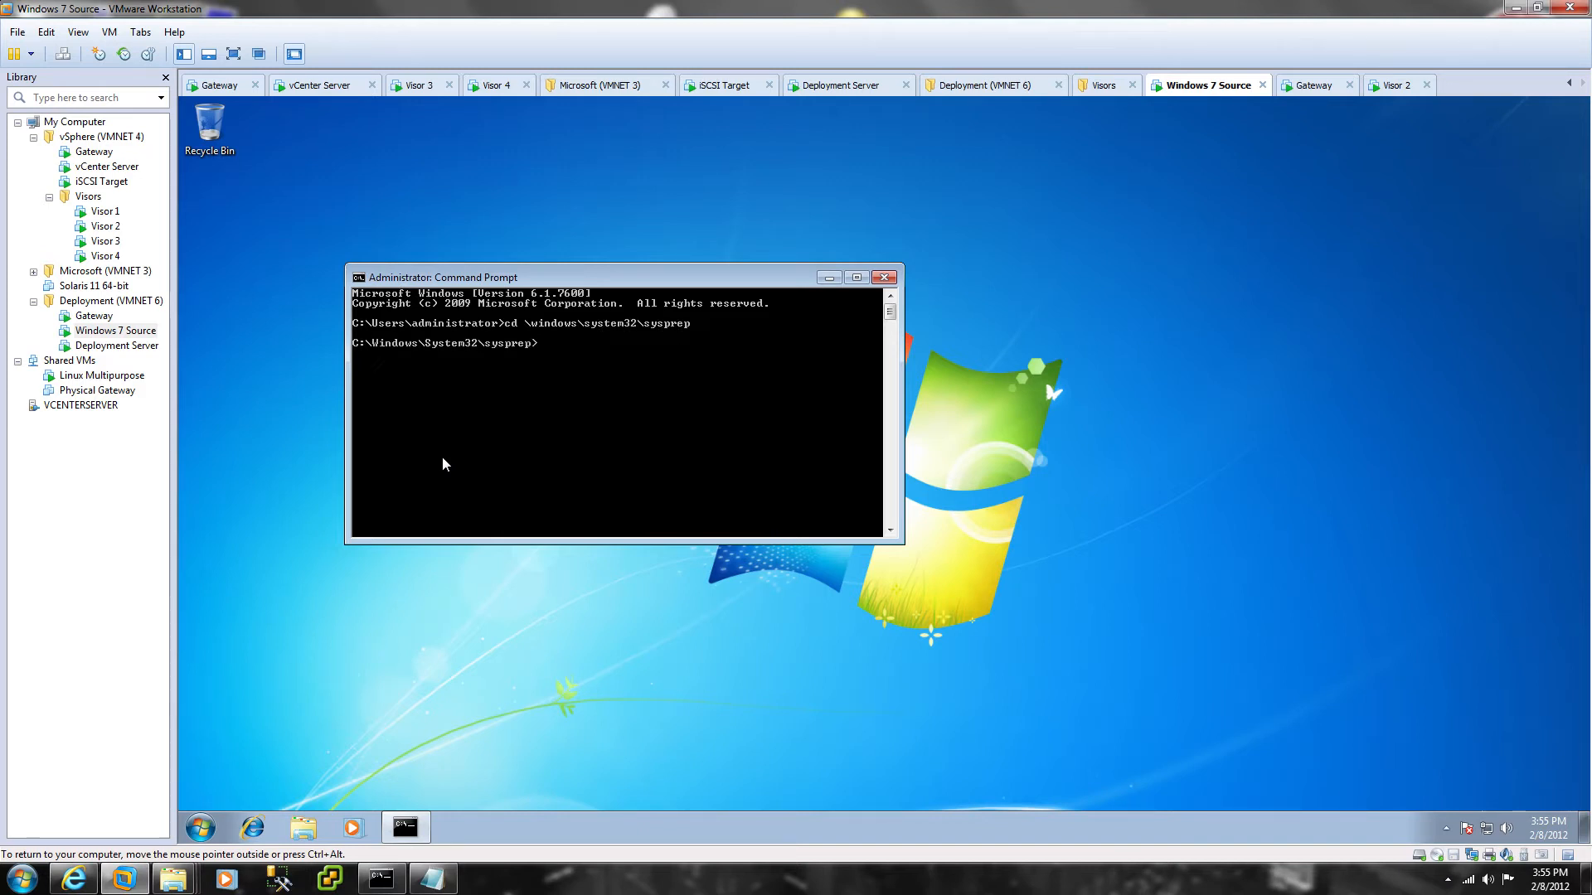
text(di)
text(sysprep)
text( /g)
text(eneral)
text(ize /oobe /shutdown)
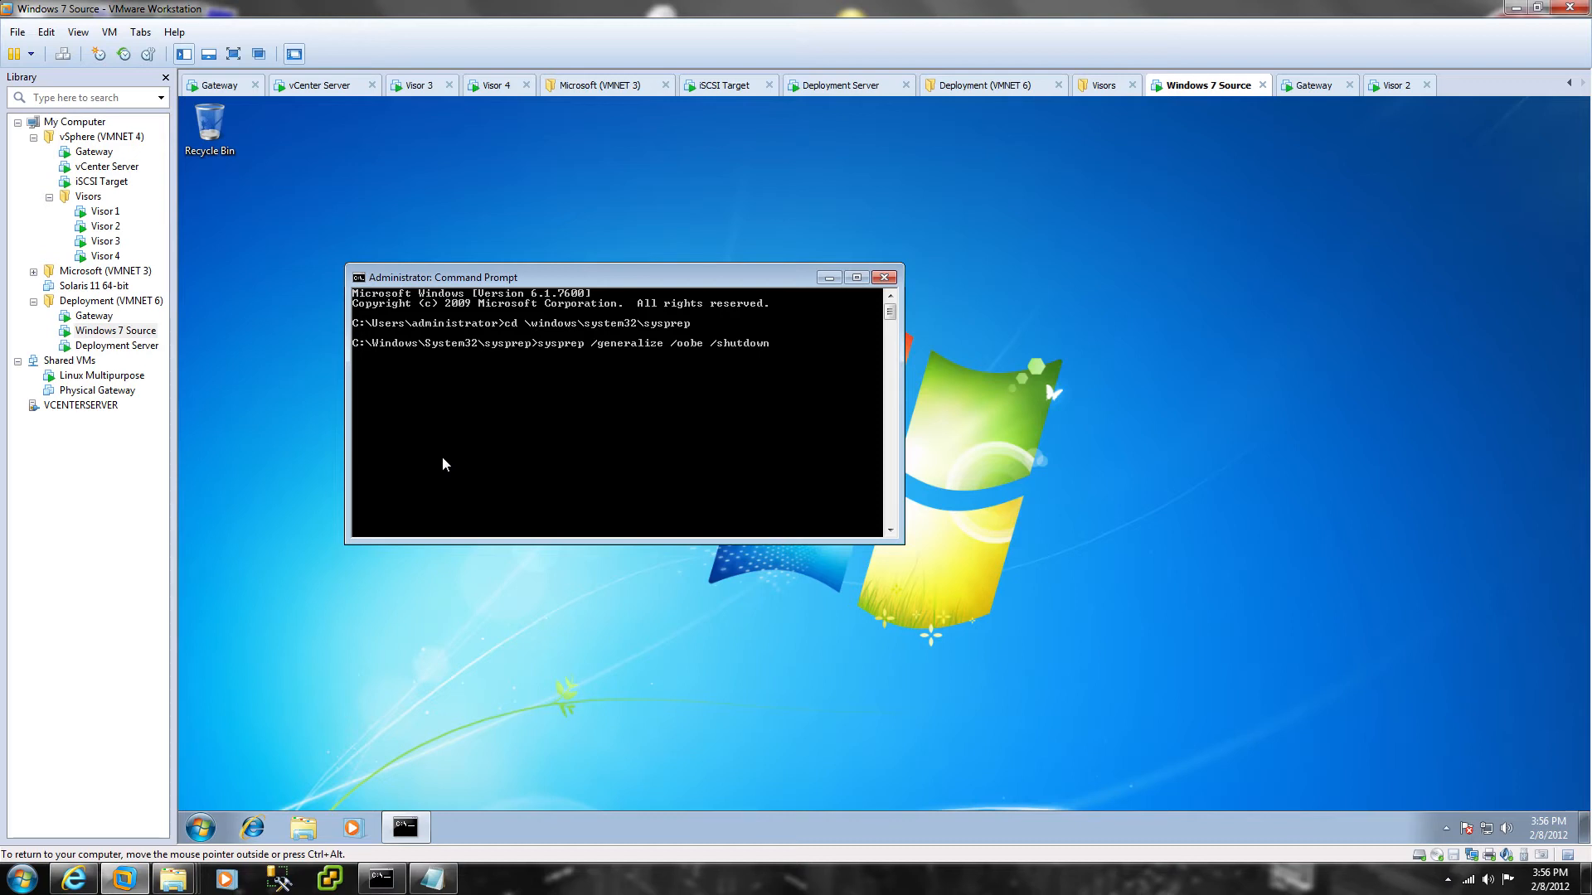
key(Return)
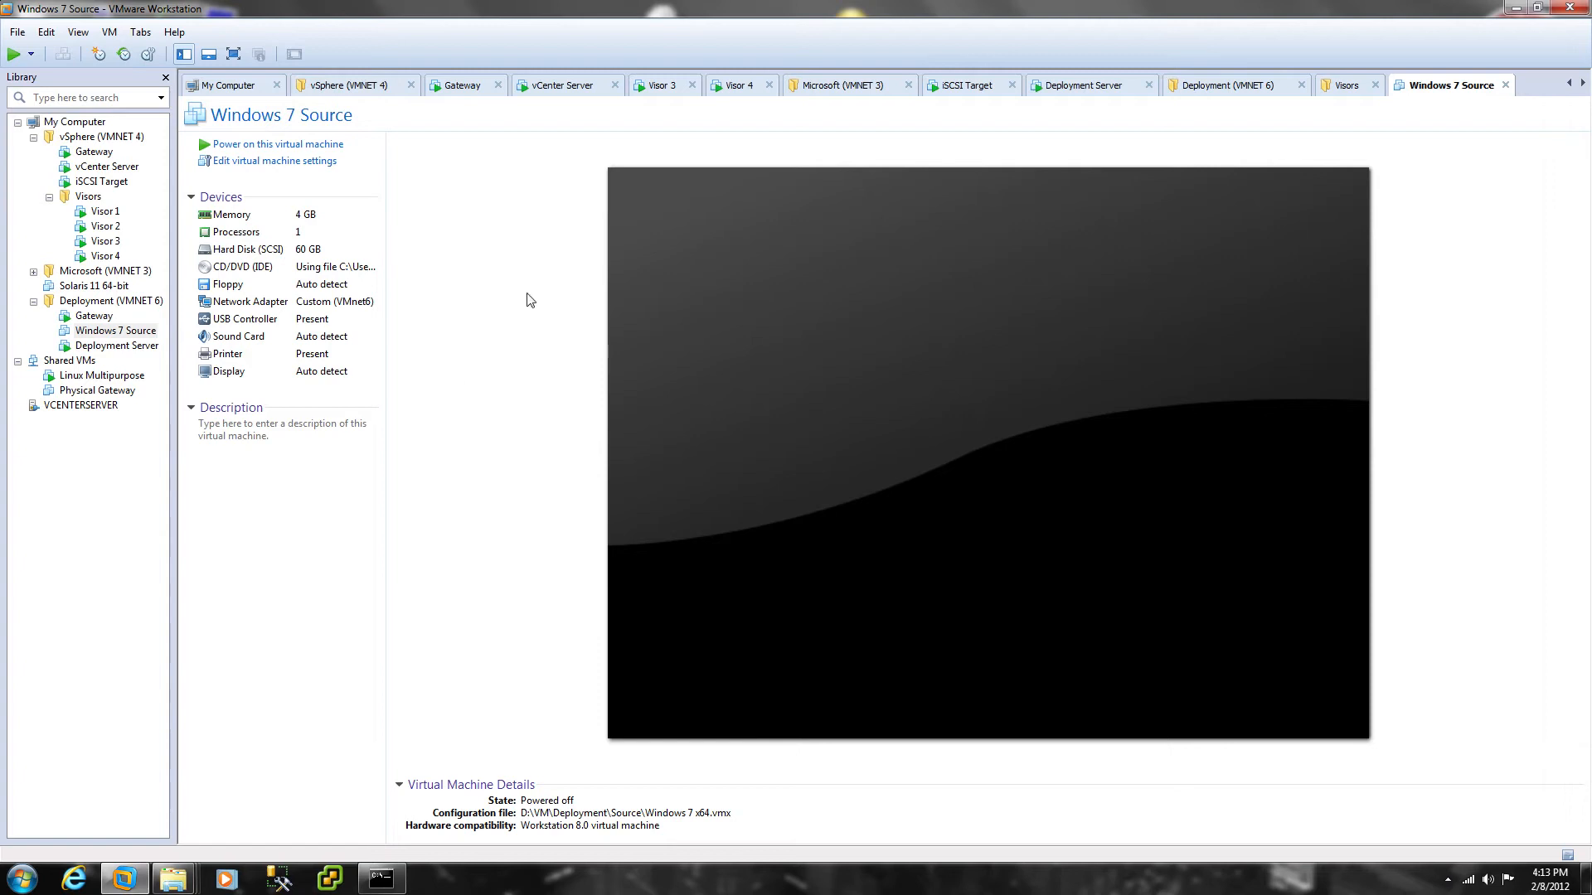
Step: Minimize VMware and browse Explorer to the C:\winpe\ISO folder
click(1514, 10)
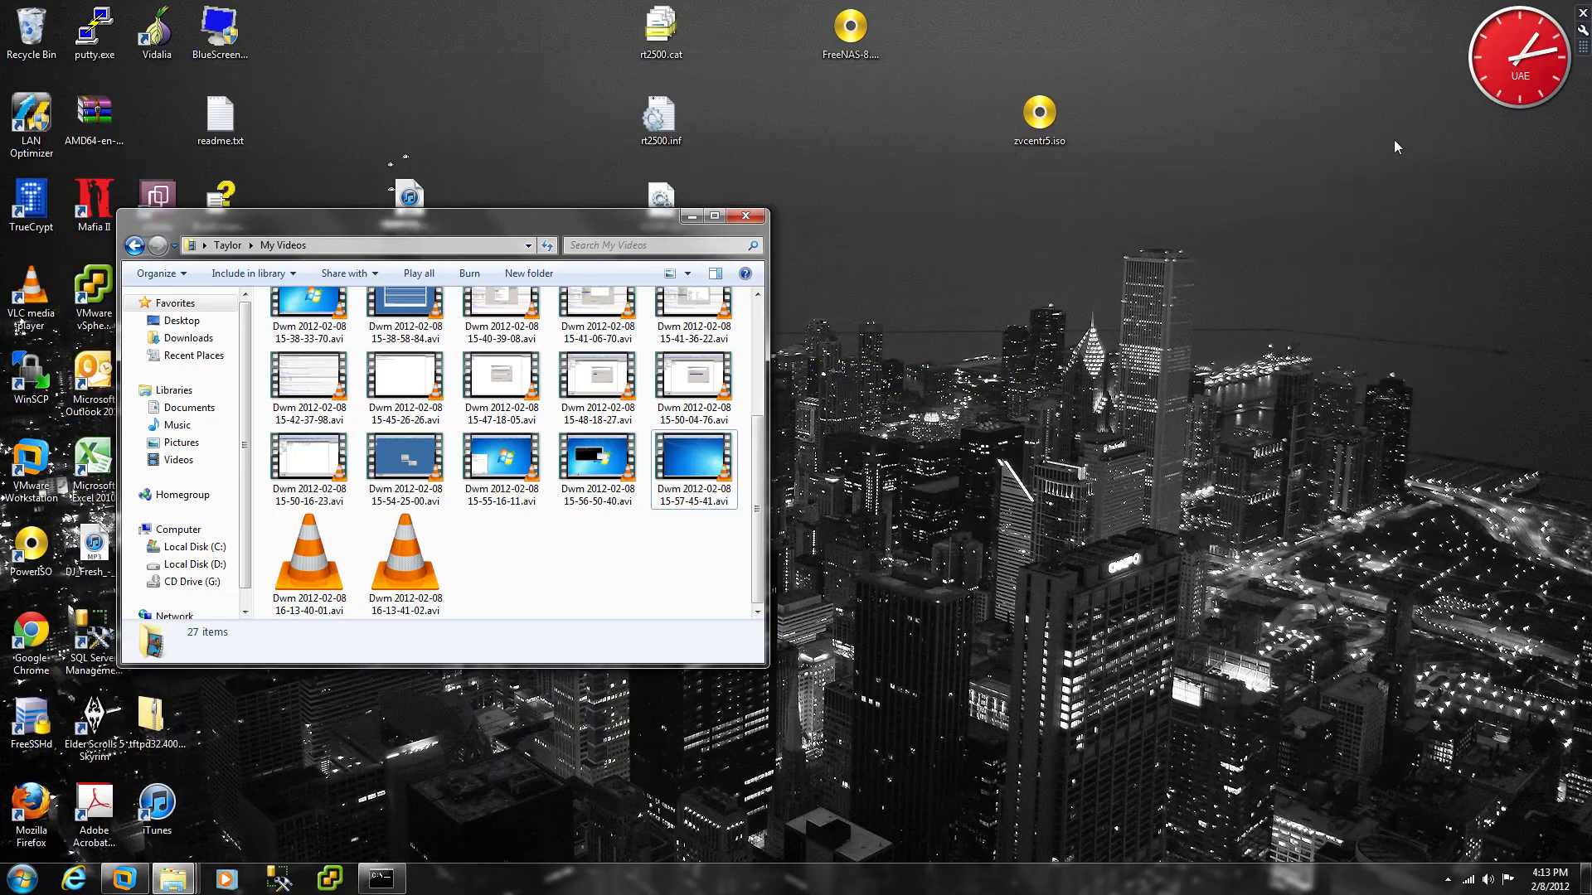
click(680, 218)
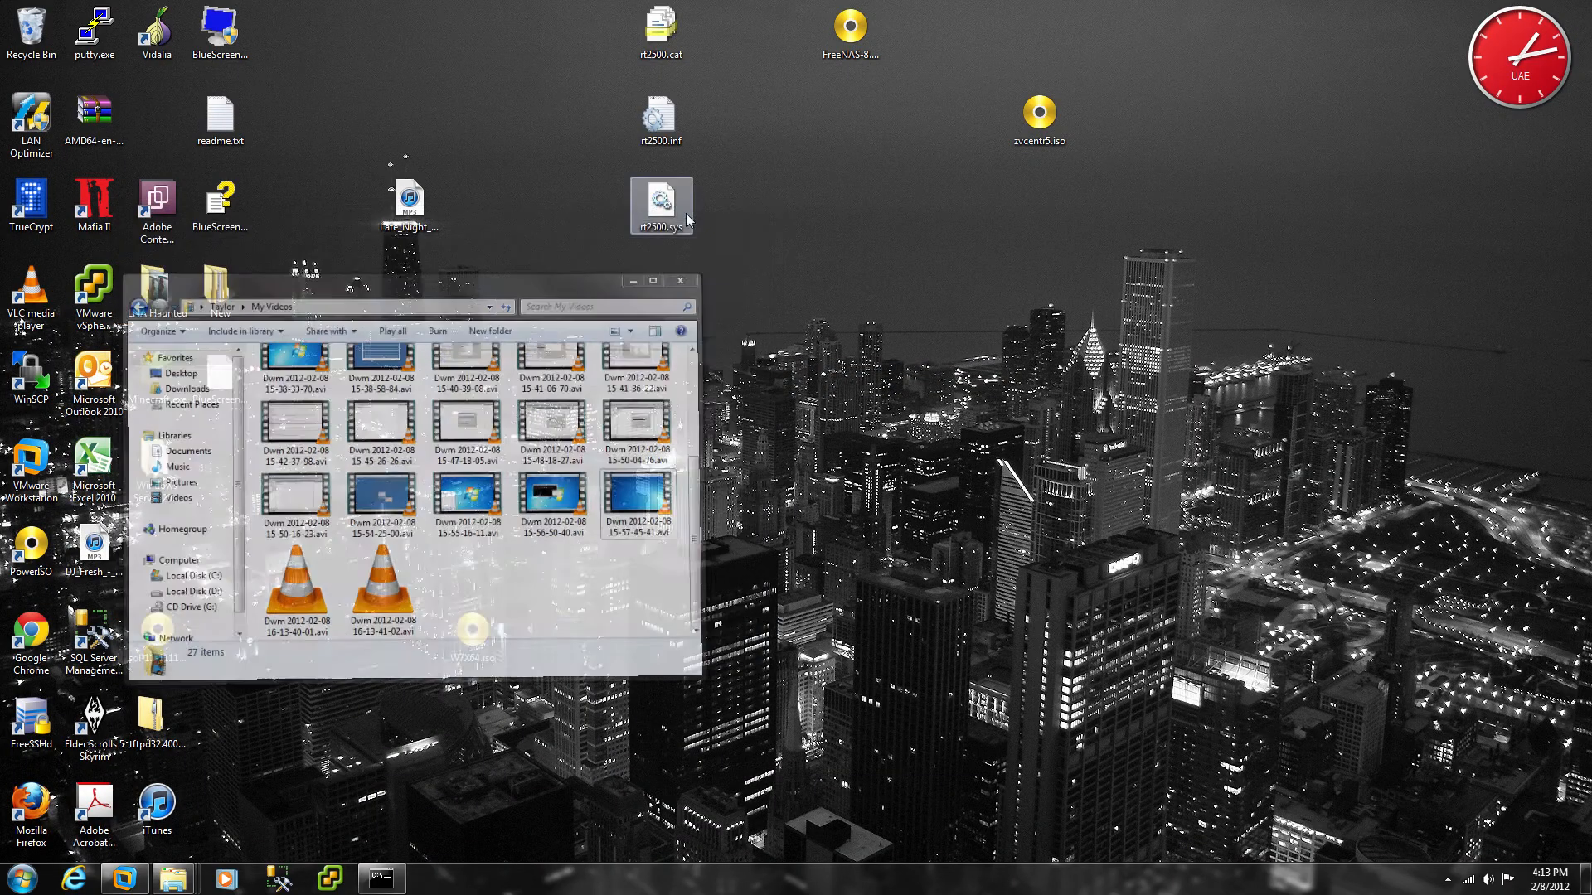
click(22, 877)
click(249, 631)
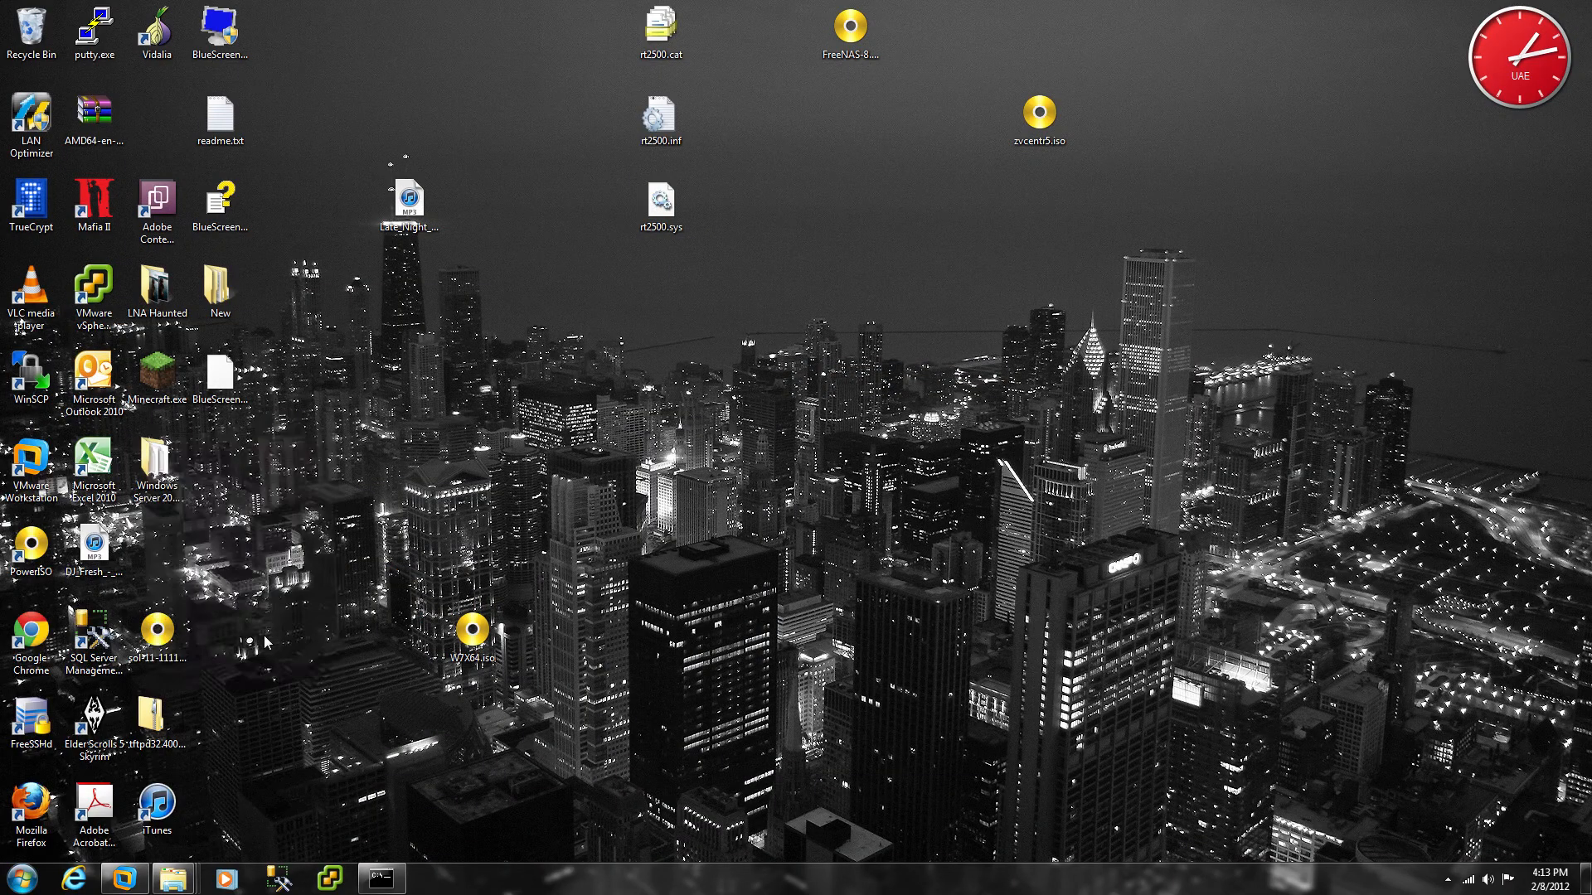
double_click(373, 355)
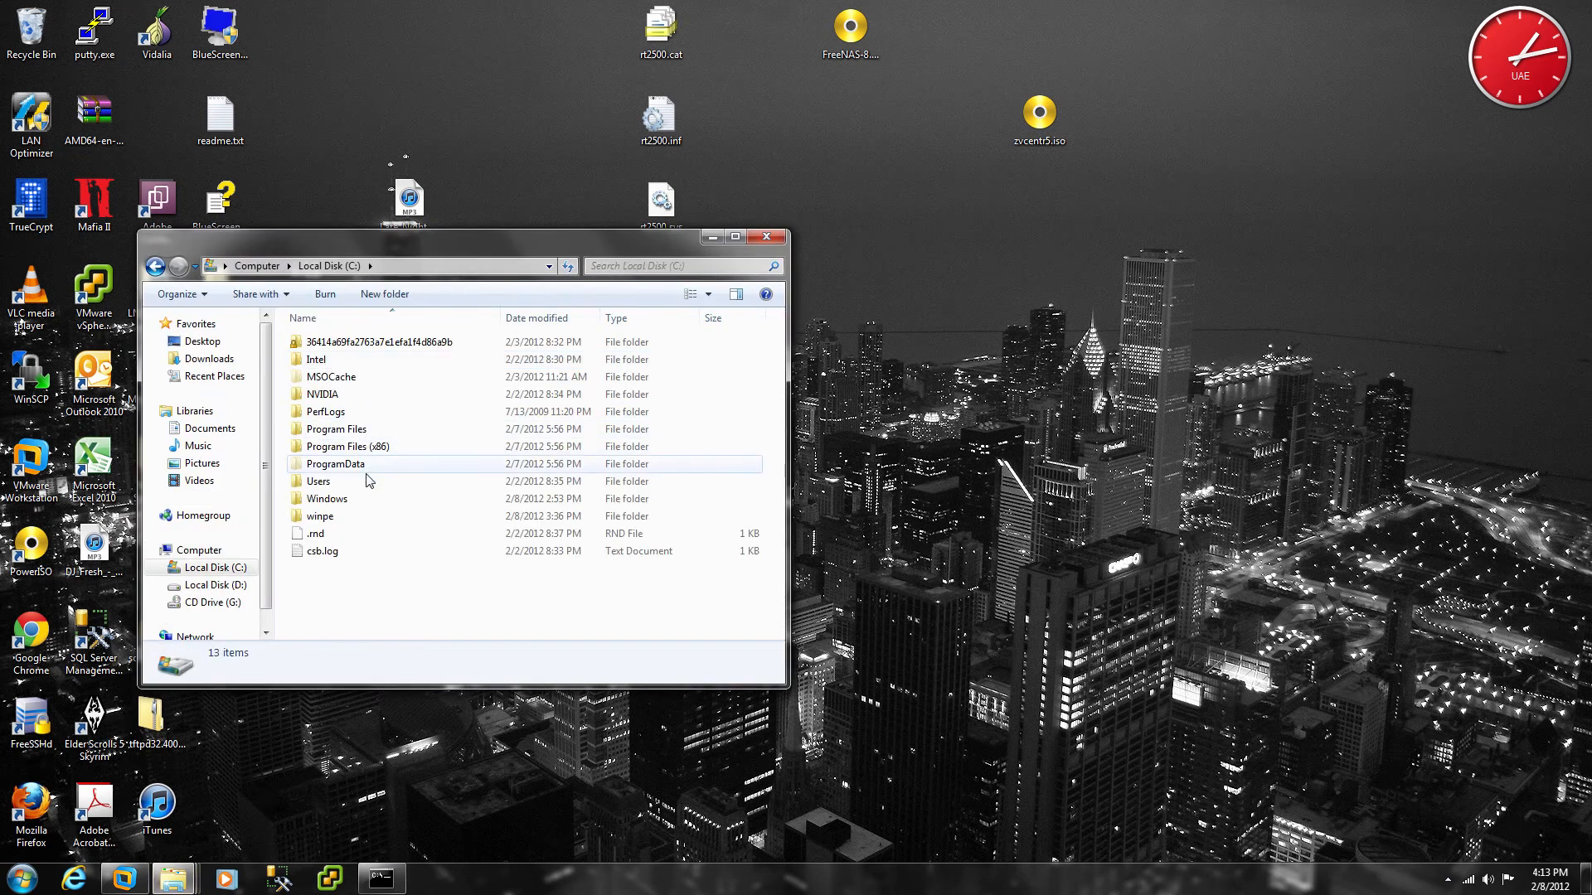
double_click(363, 516)
double_click(310, 340)
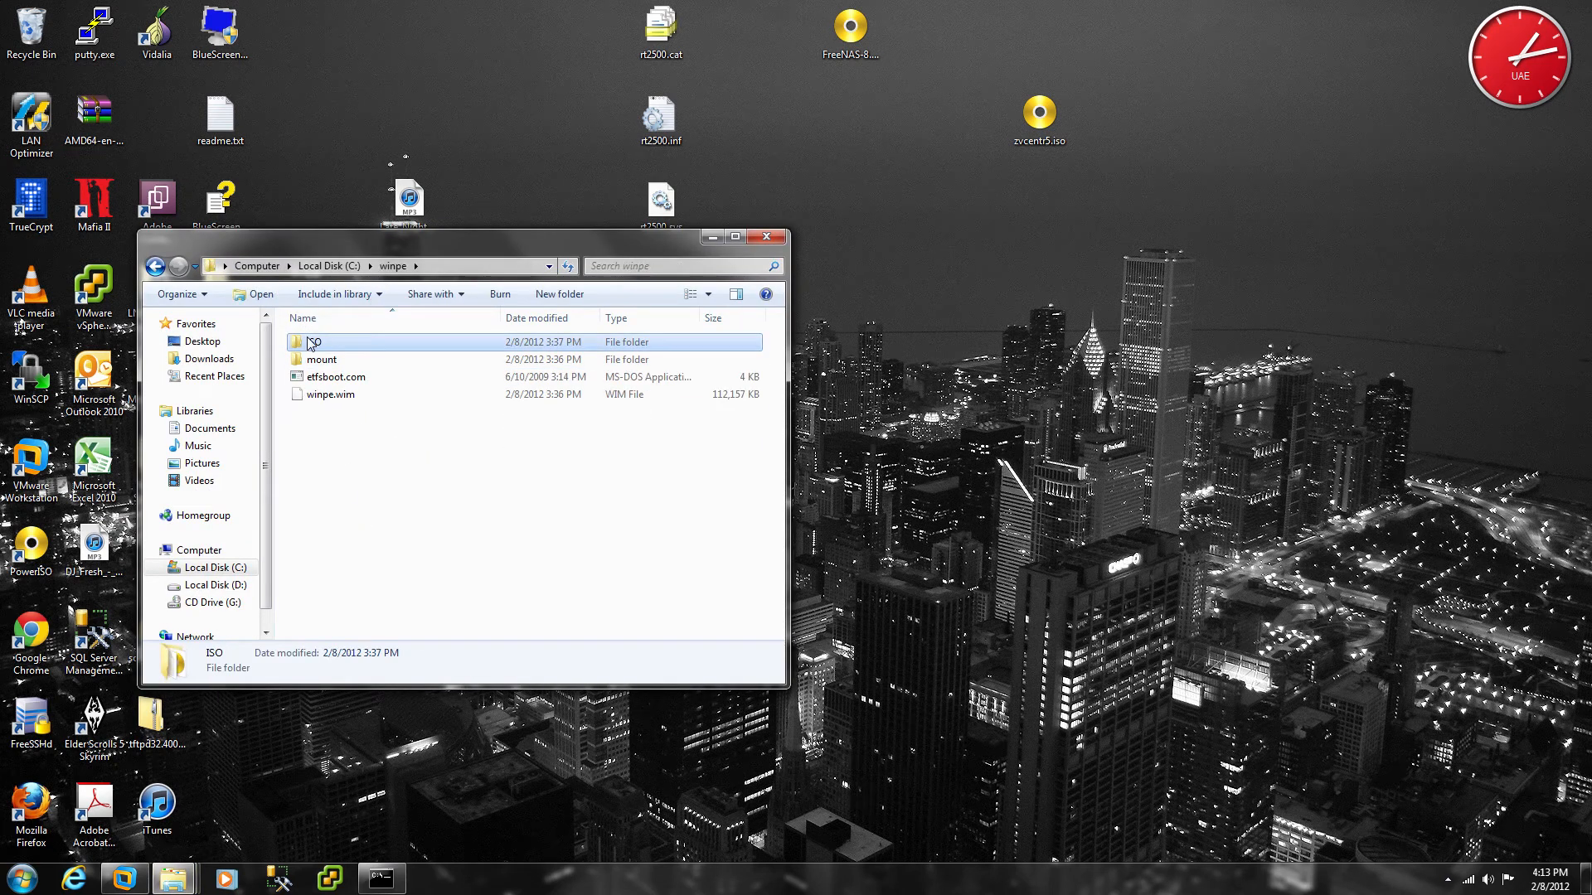
Step: Copy winpe.iso onto the desktop, then return to VMware Workstation
click(336, 416)
right_click(337, 416)
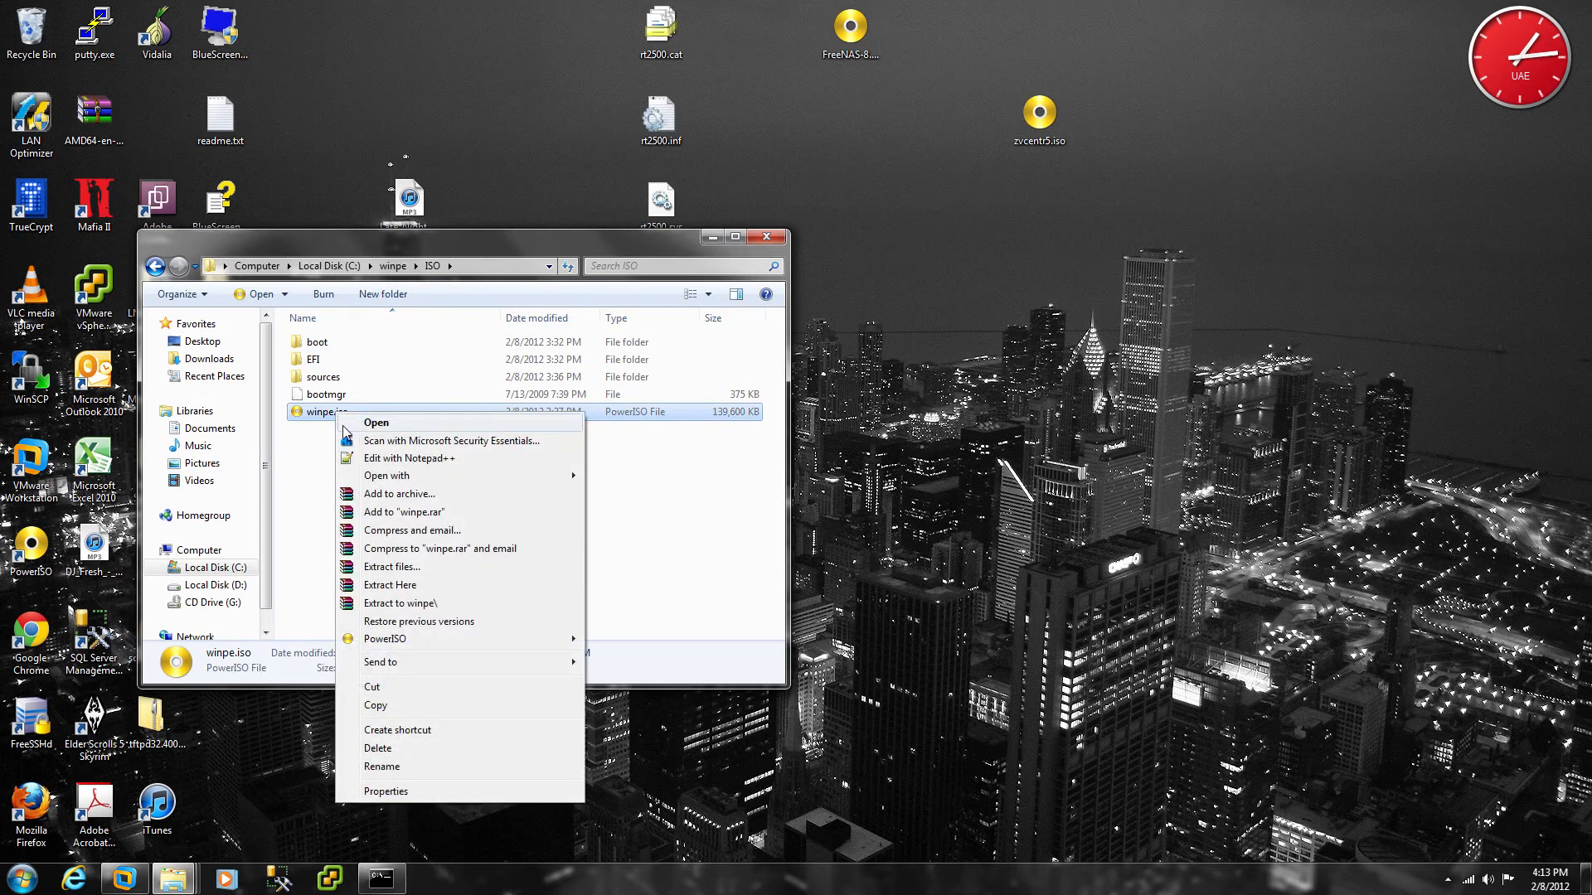
click(389, 702)
click(1049, 651)
right_click(1049, 650)
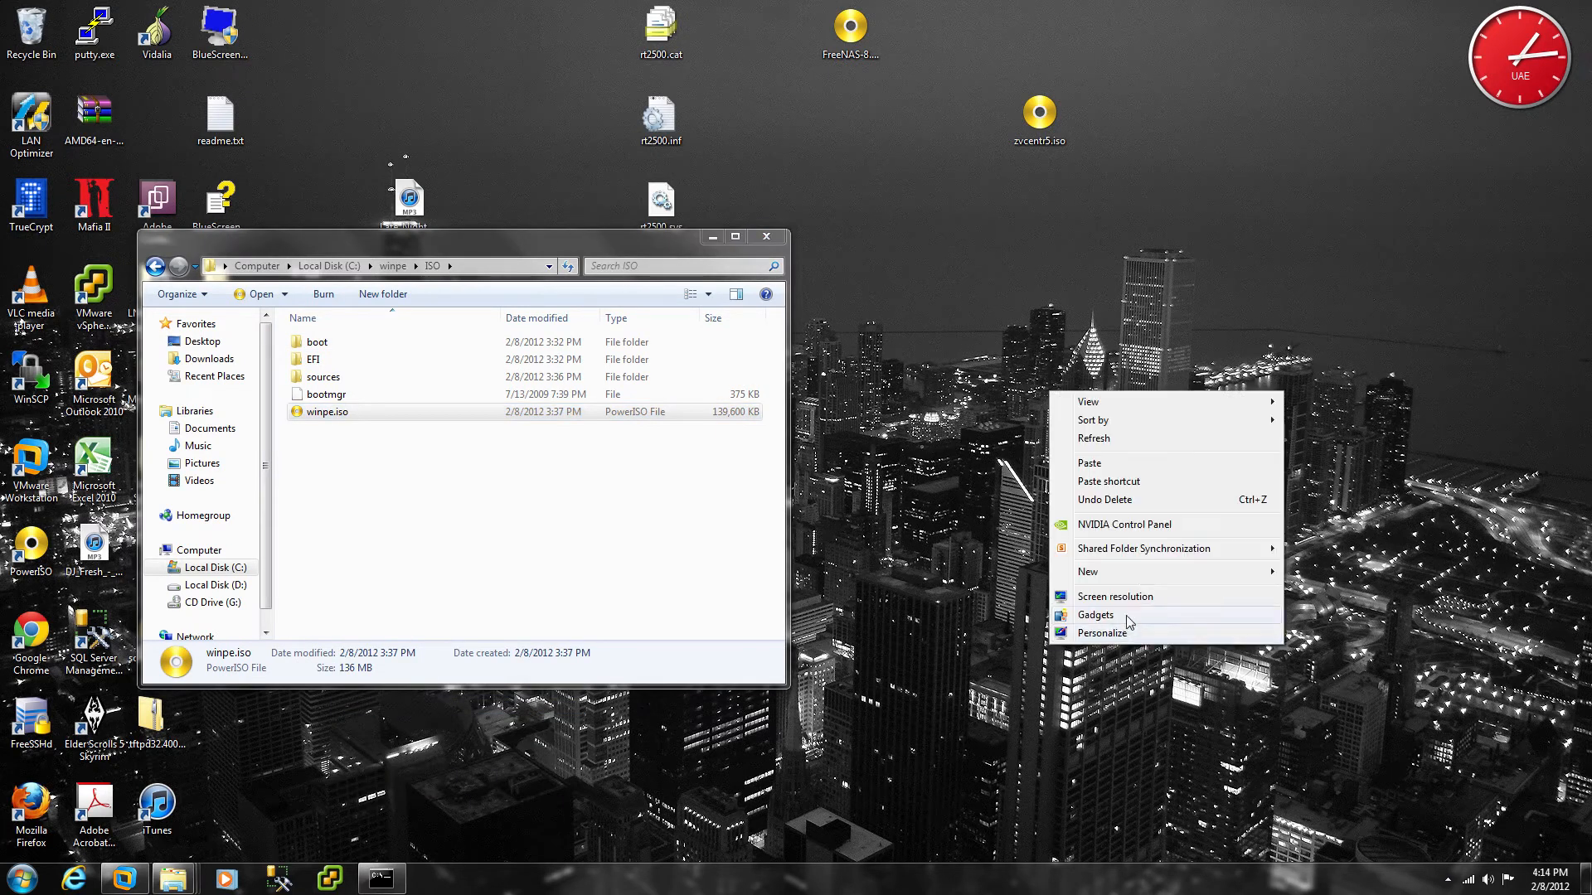
click(1111, 461)
click(1025, 433)
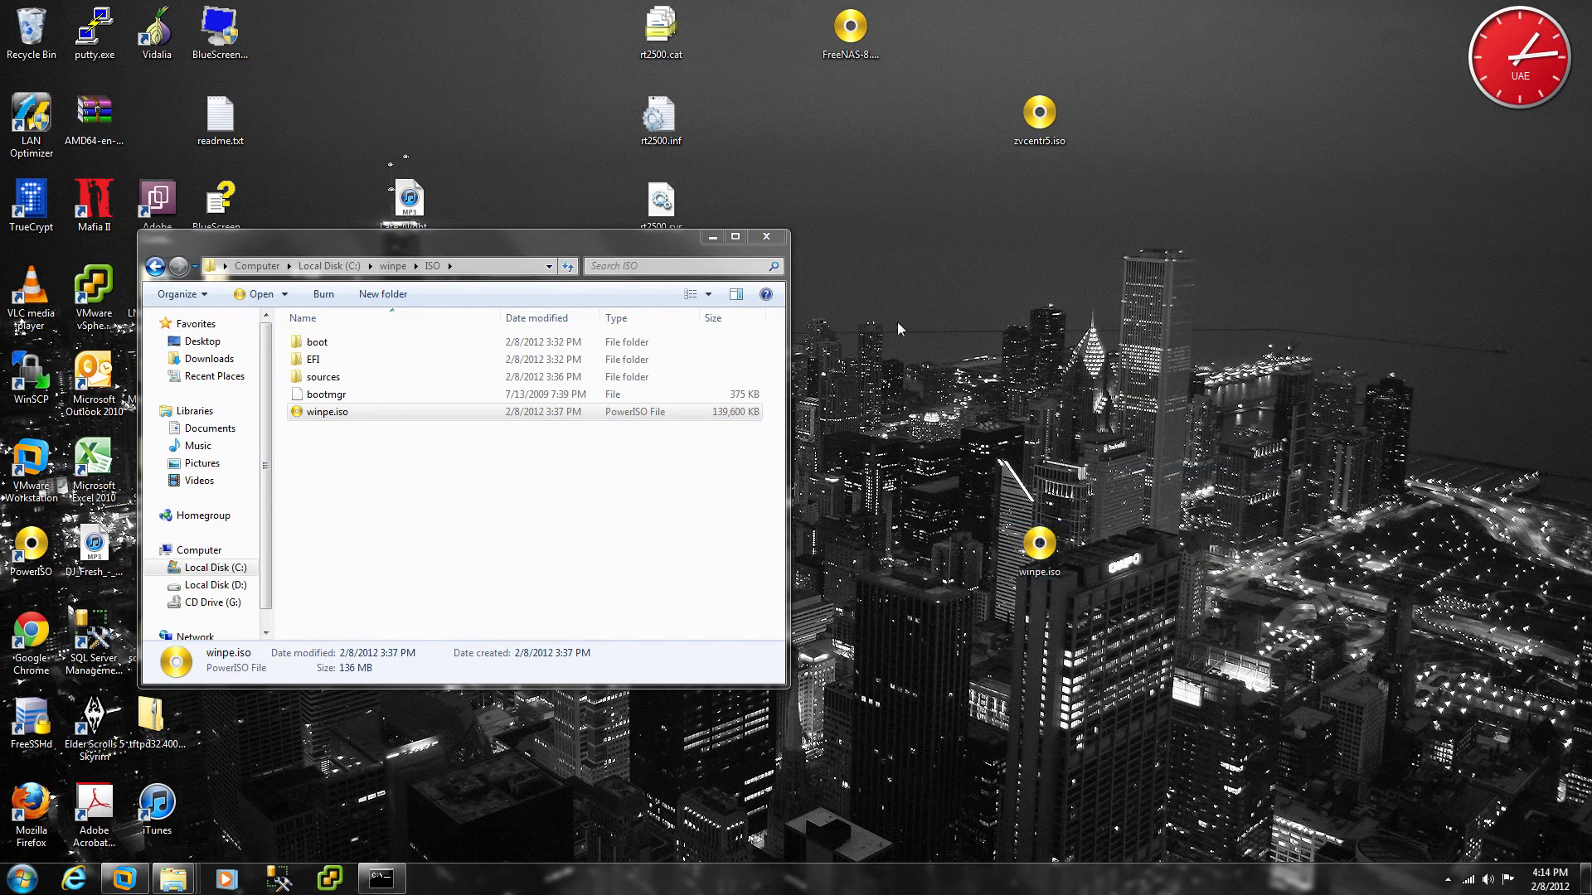
click(713, 238)
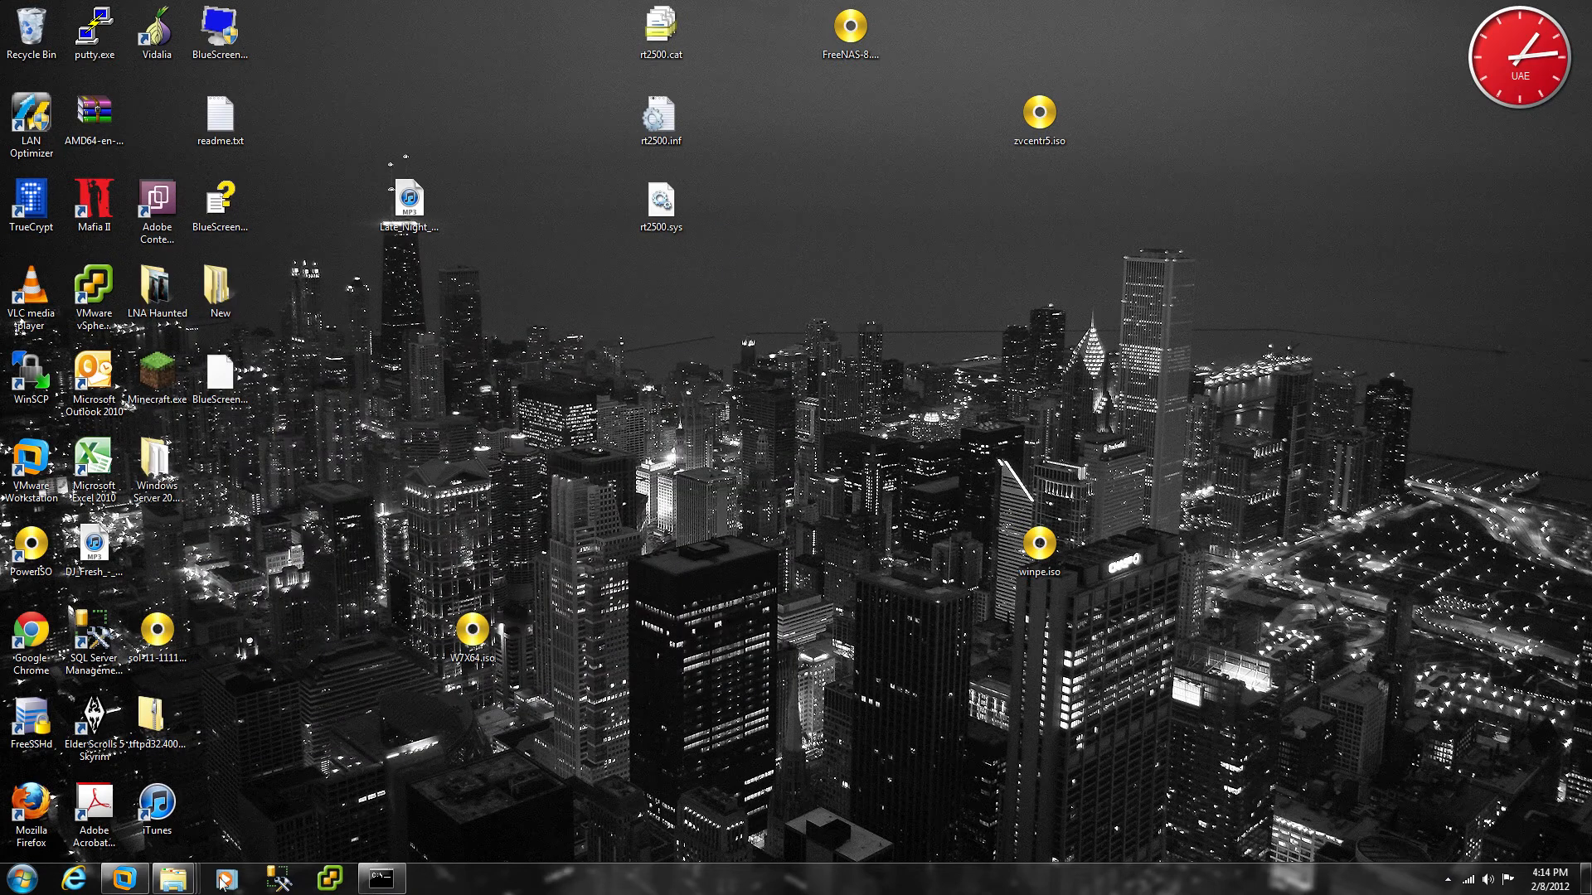
click(131, 886)
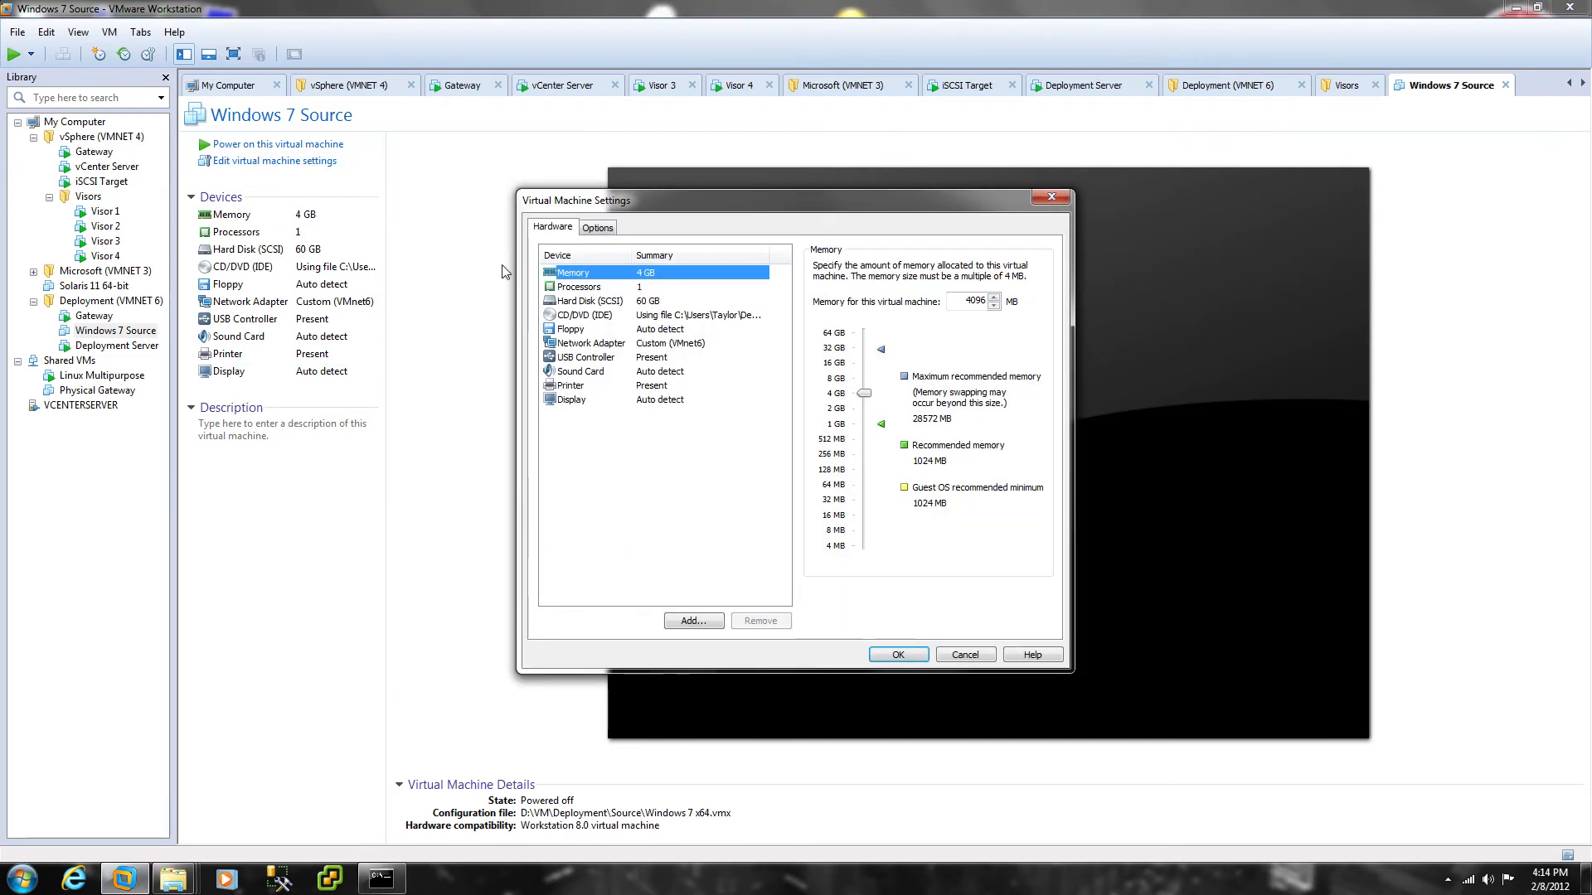
Step: Attach winpe.iso as the Windows 7 Source VM's CD/DVD image
click(589, 316)
click(1026, 386)
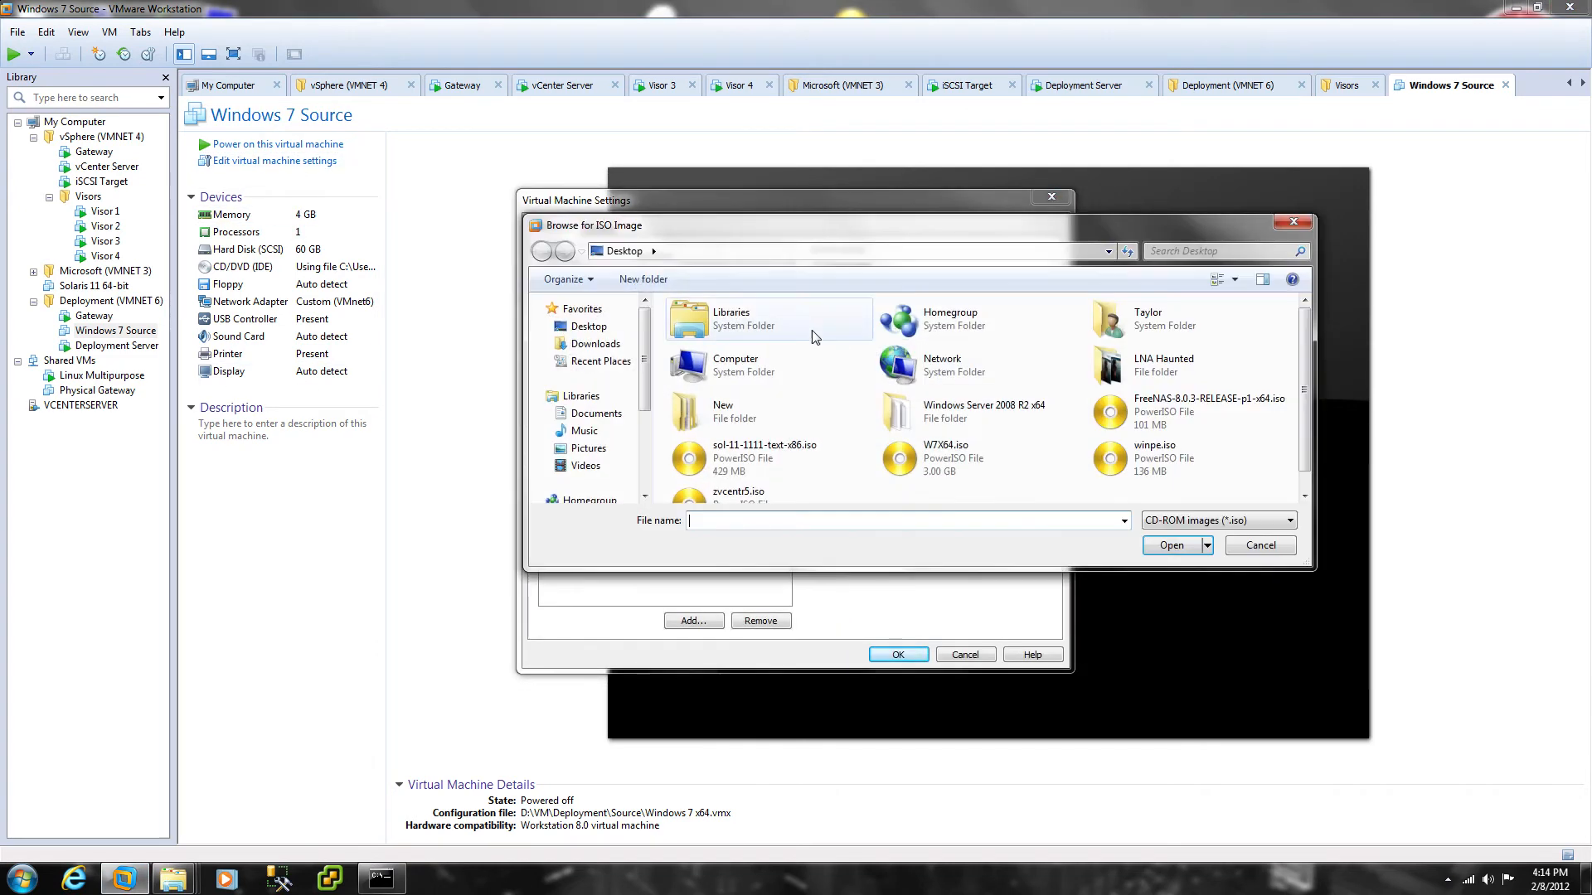
double_click(1124, 470)
click(898, 655)
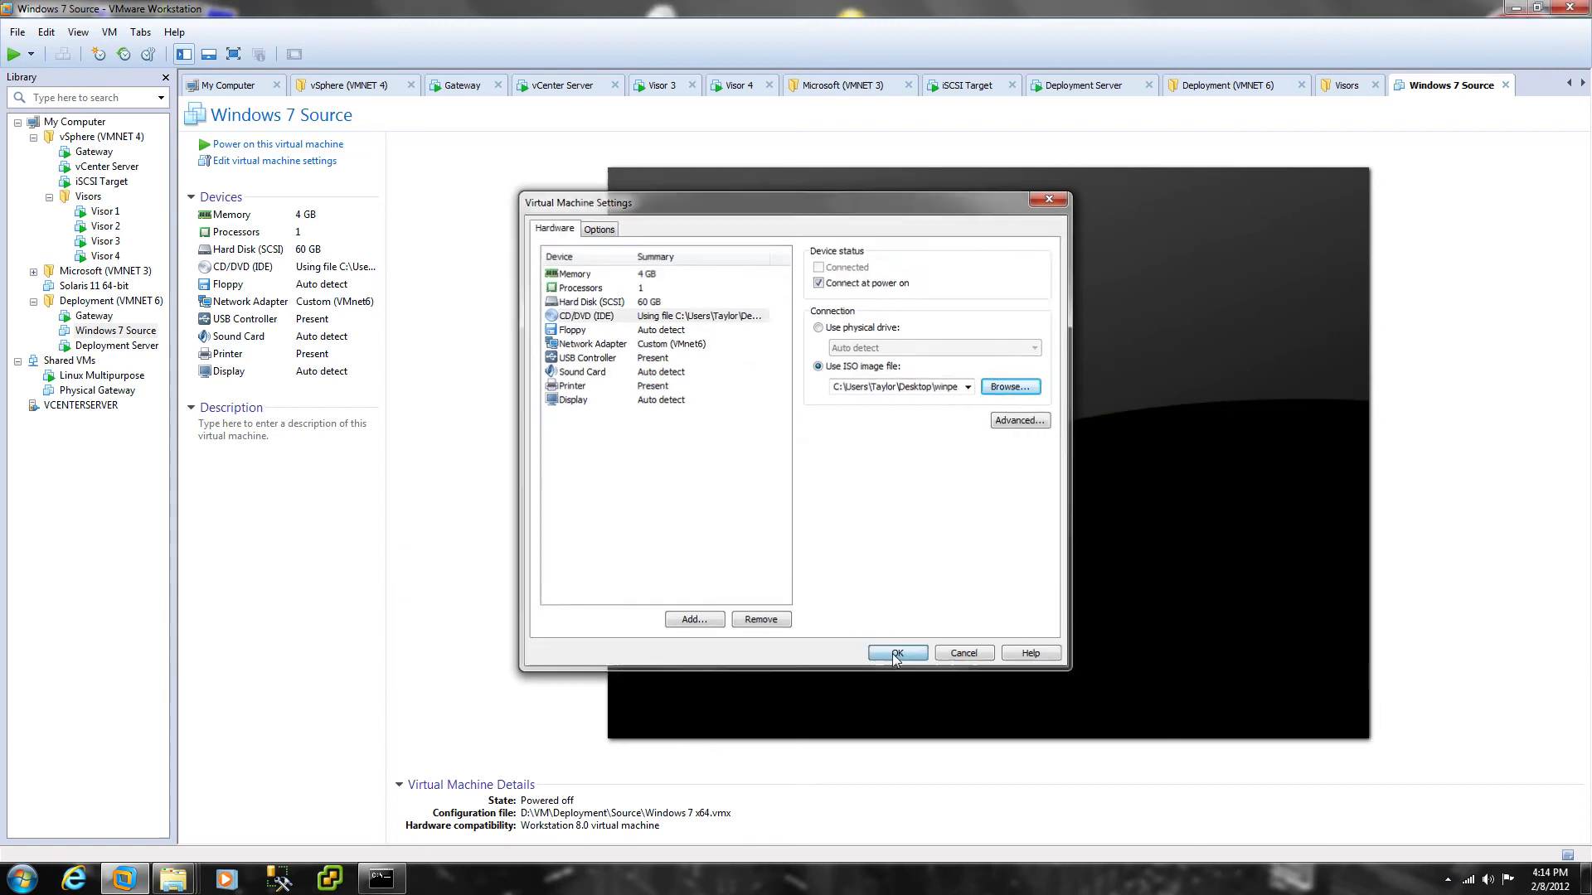
Step: Power on into BIOS, move CD-ROM Drive first in boot order, save, and boot from the CD
right_click(92, 333)
mouse_move(166, 434)
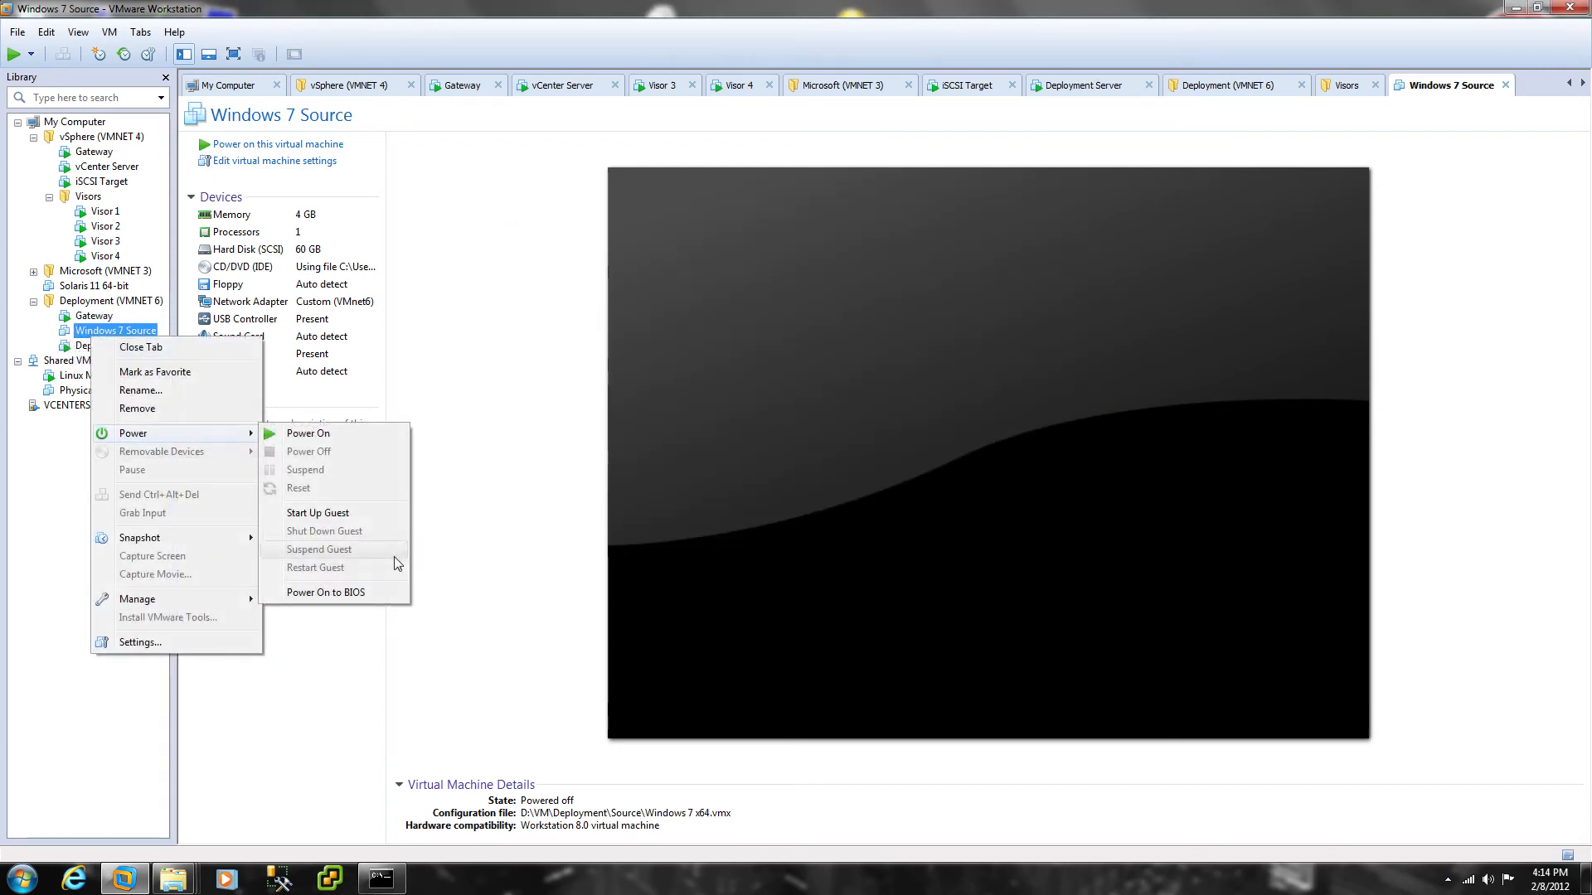
click(327, 594)
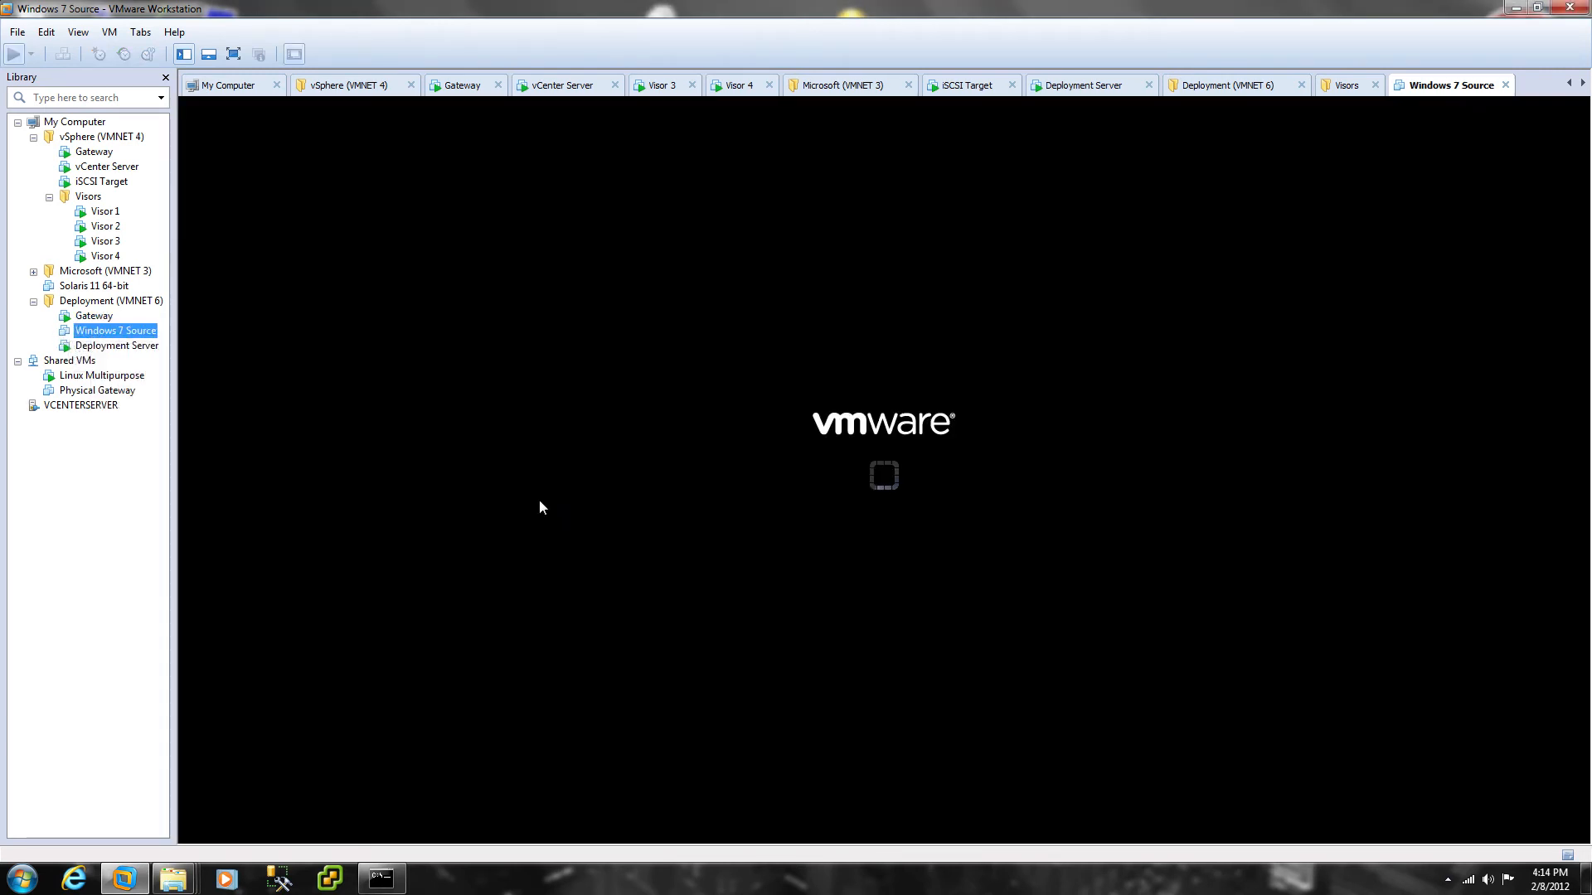
click(935, 471)
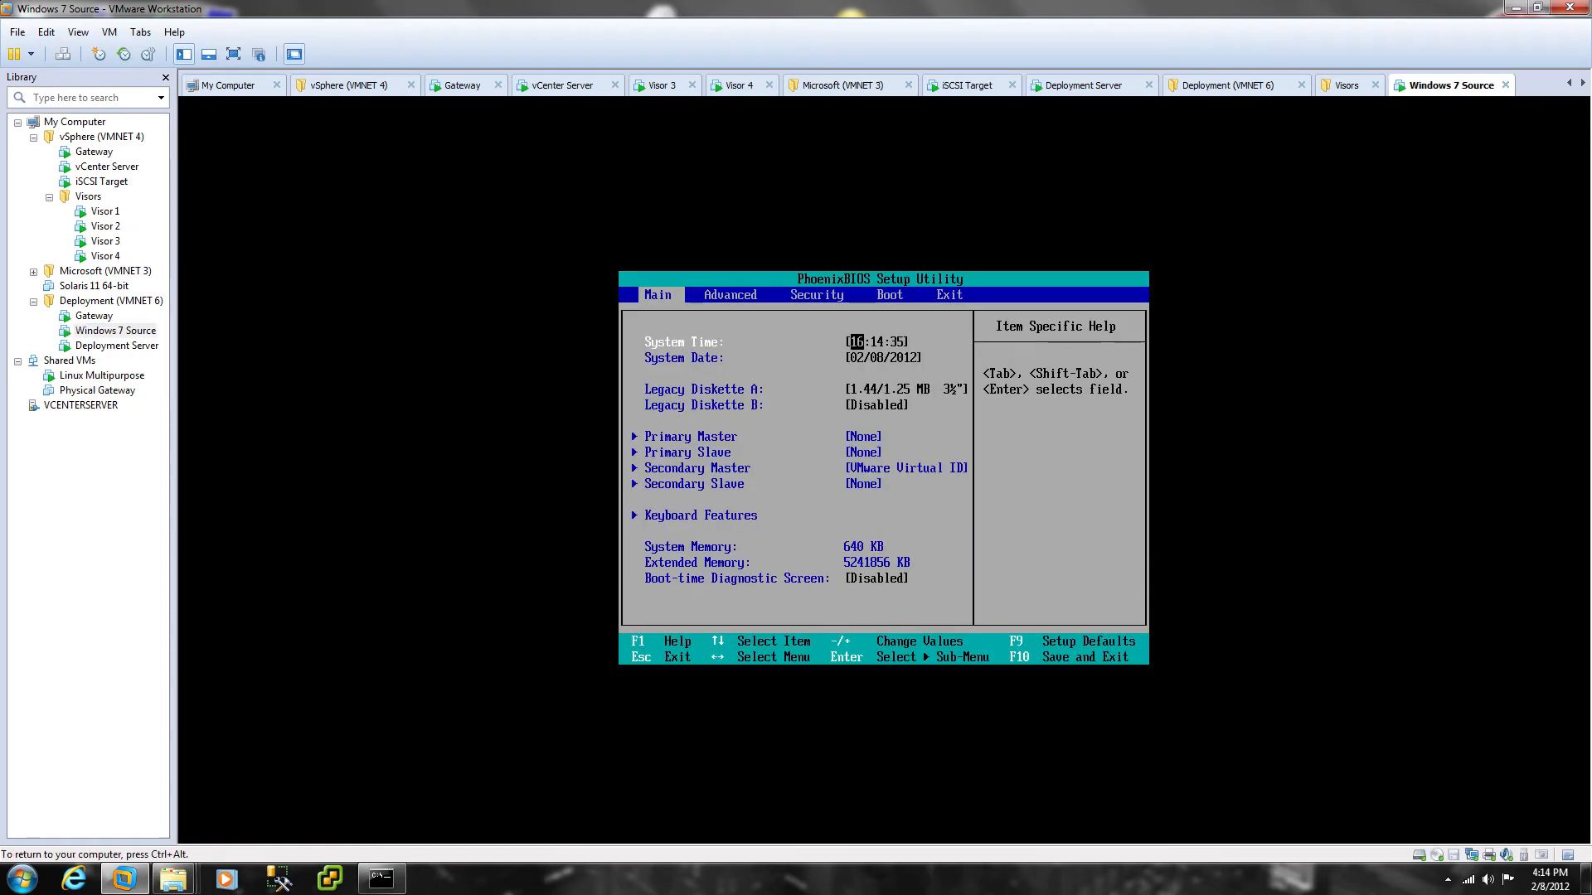
key(Right)
key(Right)
key(Right)
key(Down)
key(Down)
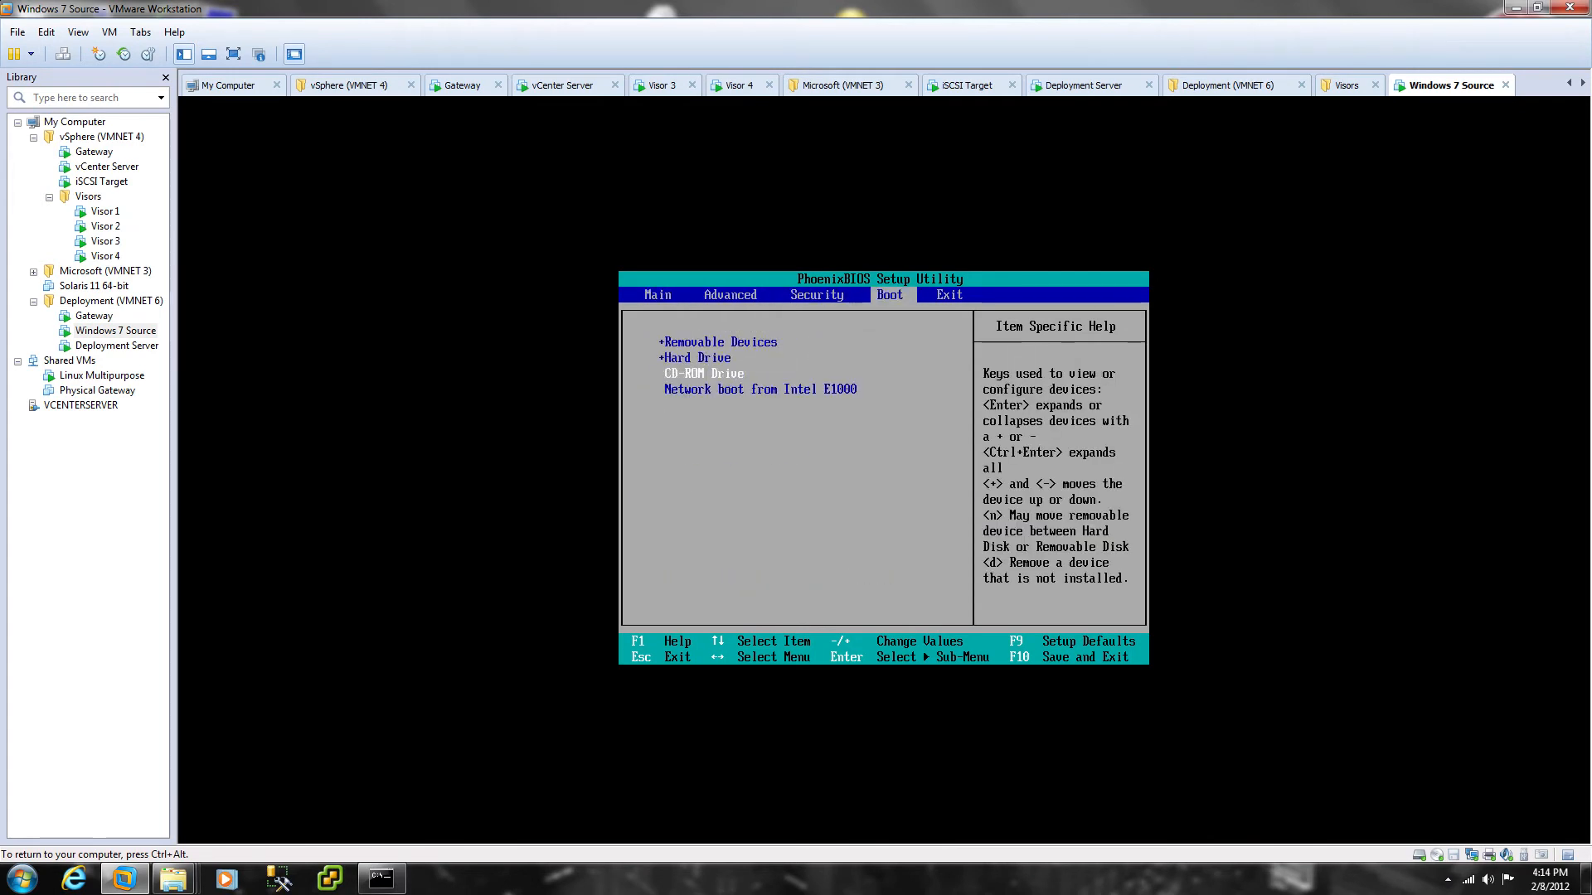
key(Up)
key(Up)
key(Down)
key(Down)
key(plus)
key(plus)
key(Right)
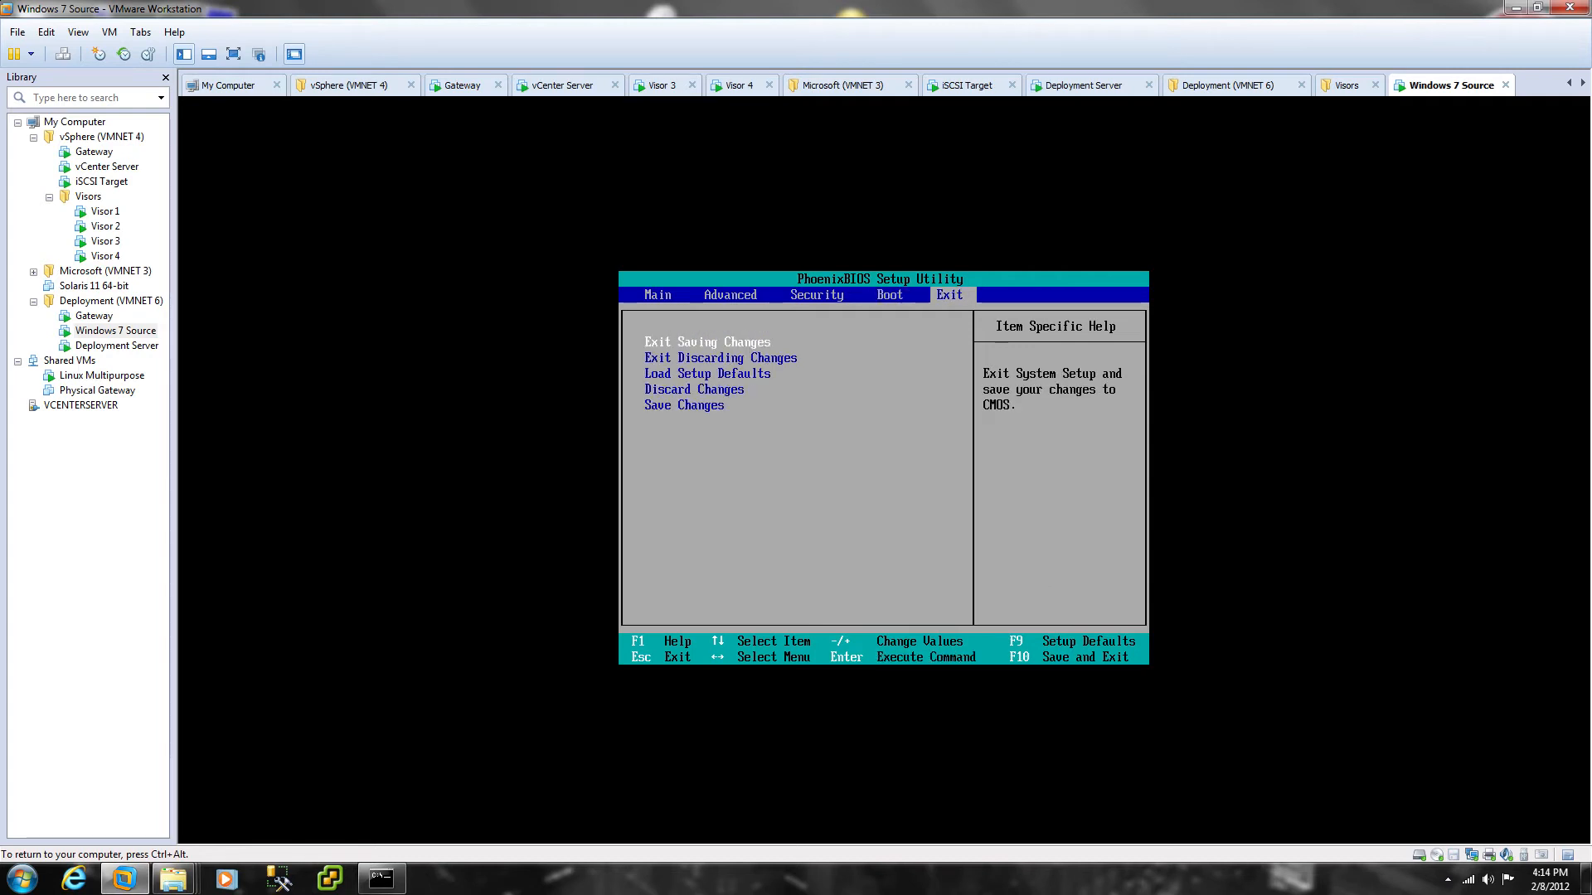
key(Return)
key(Return)
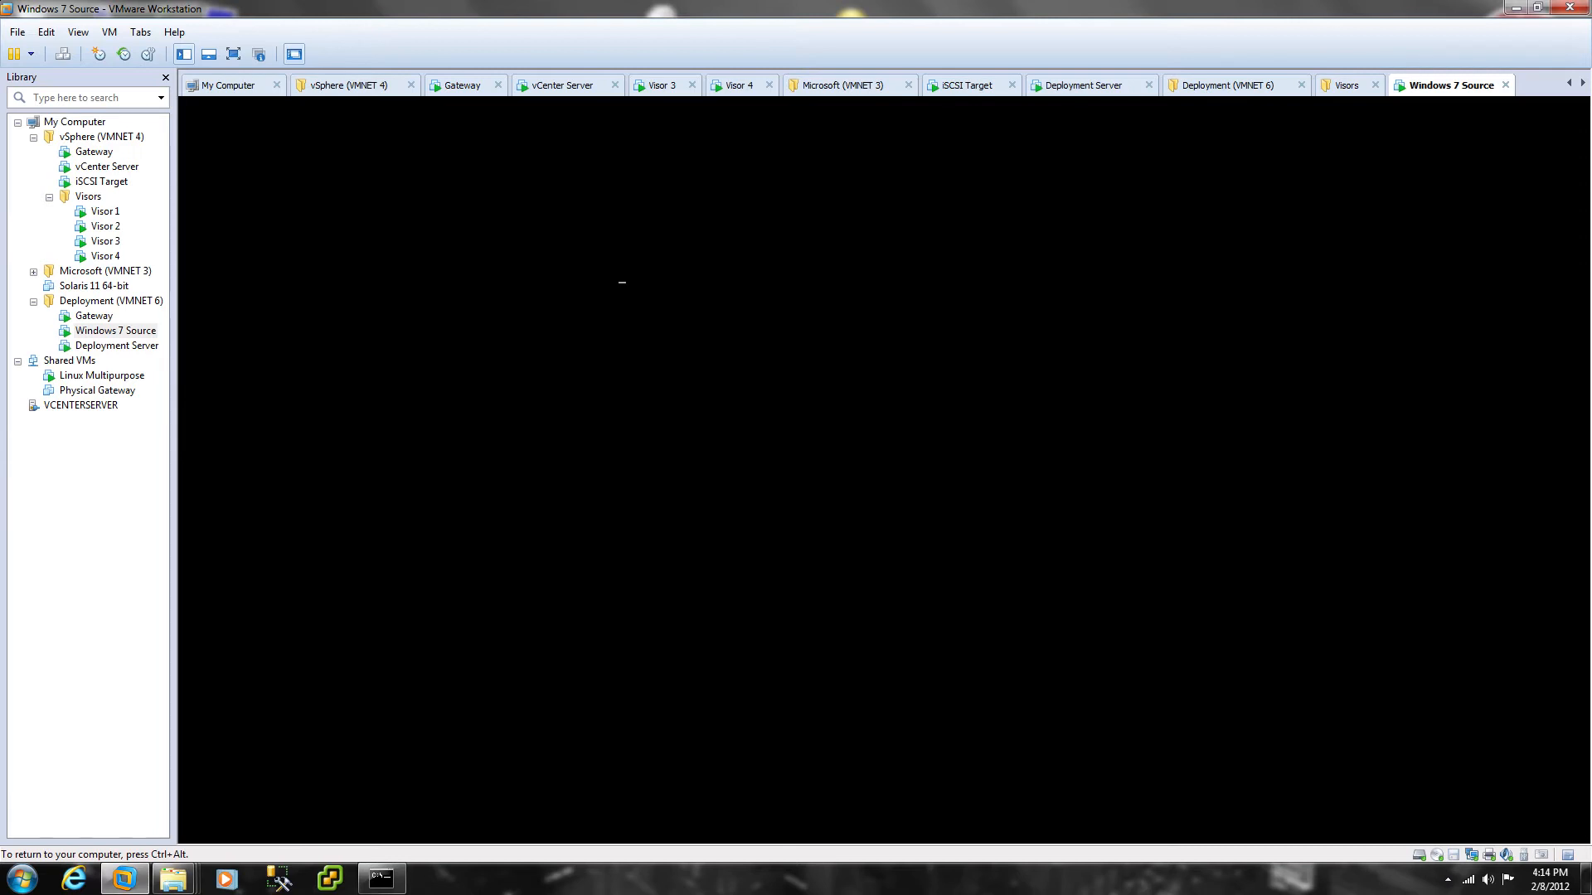
key(Return)
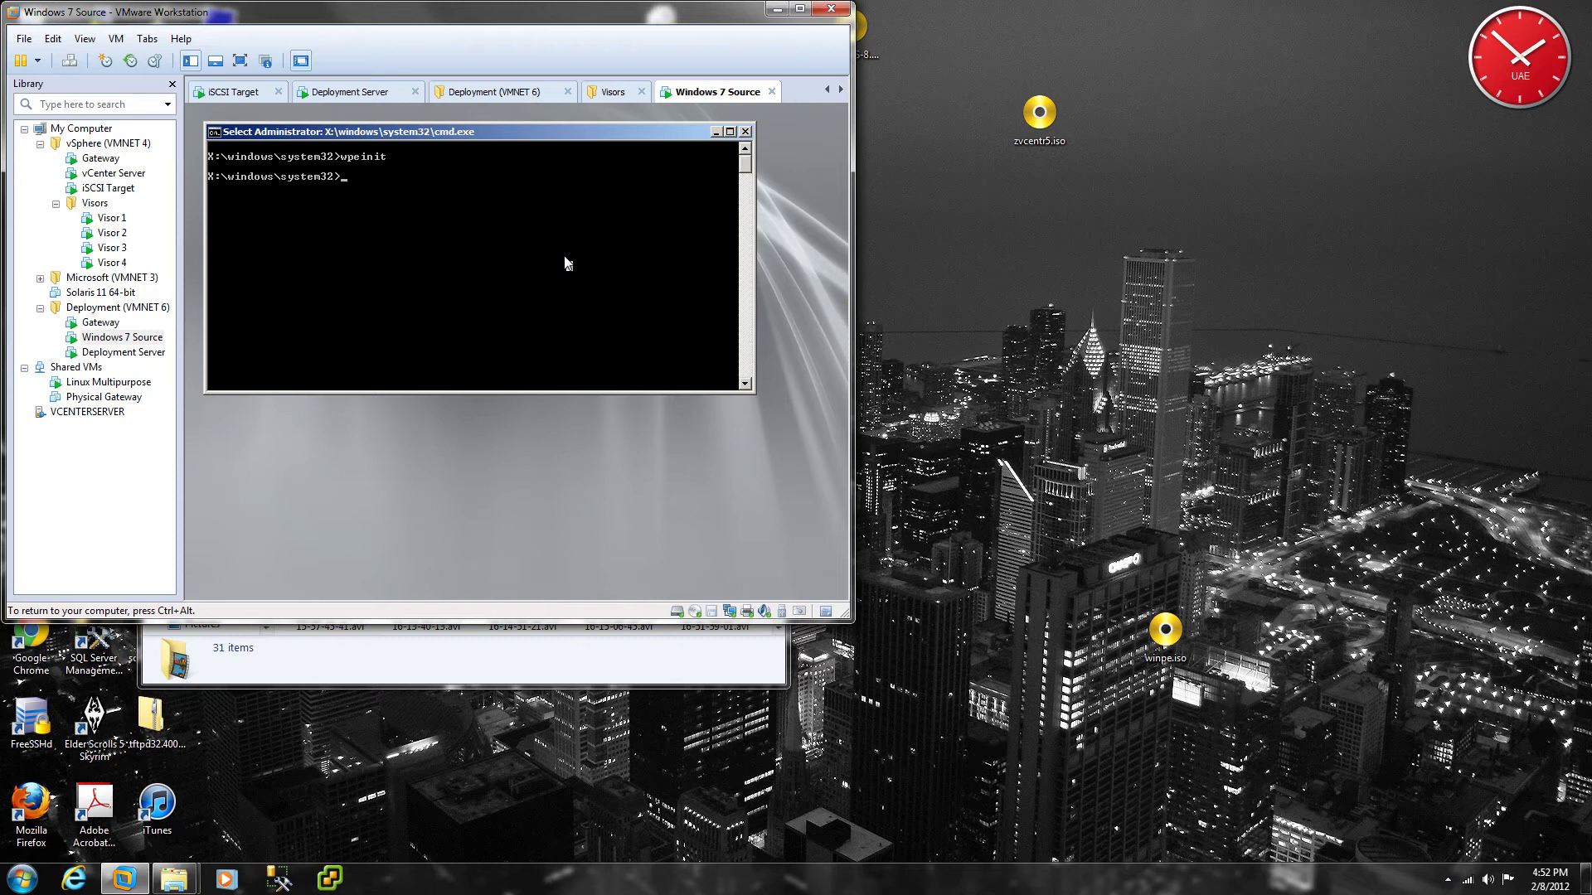
Step: Map drive Z: to \\deployment\custom as the domain administrator, entering the share password
text(f)
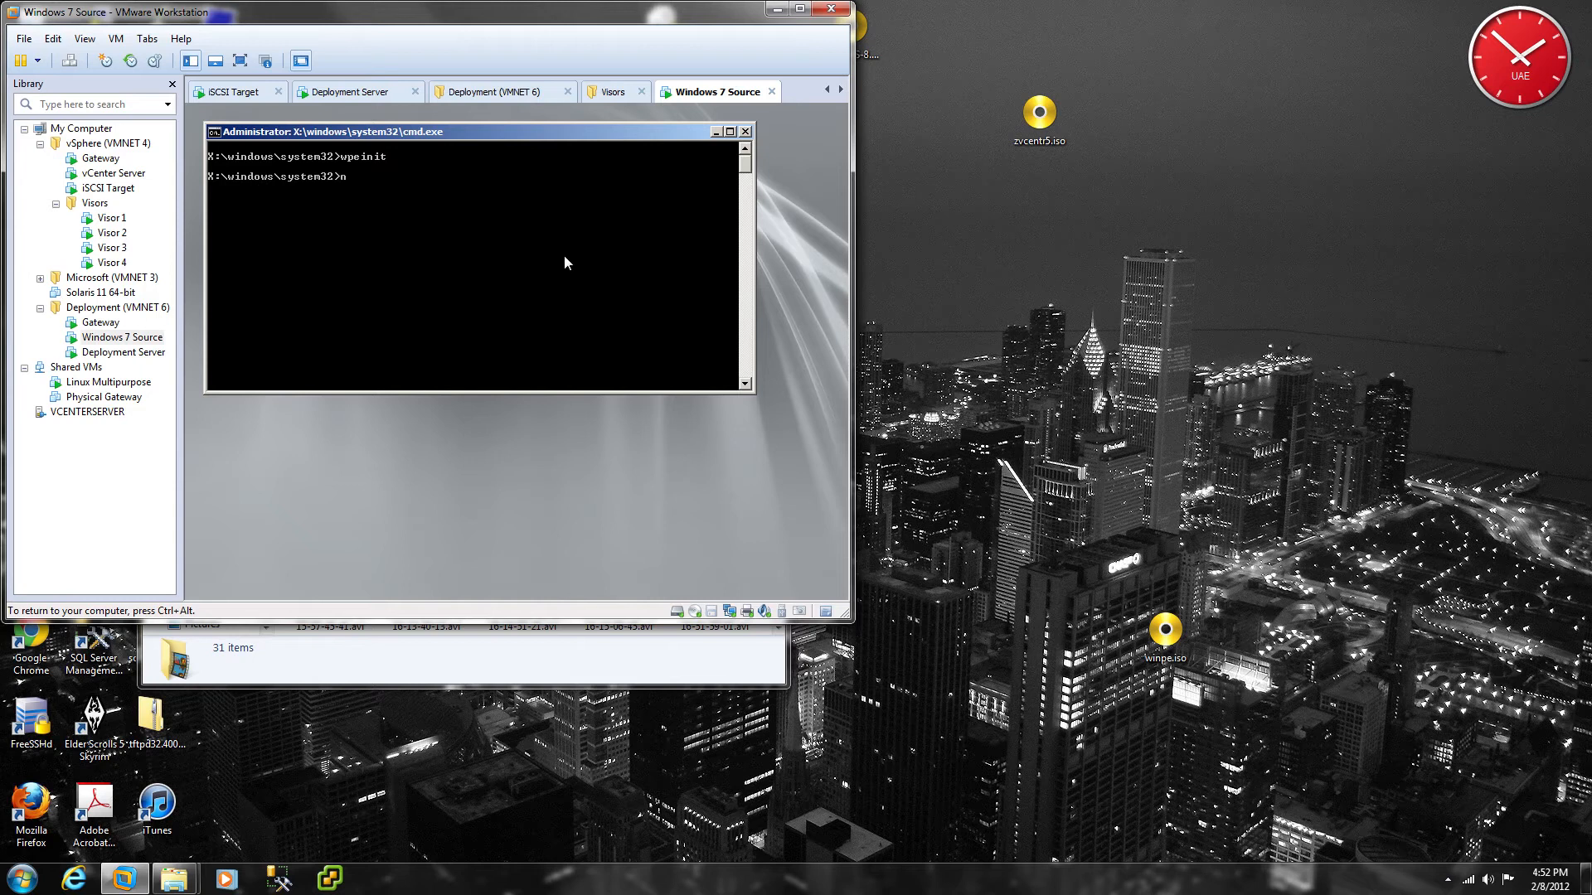
text(et use z: \\deployment\custom /user:tkingnet)
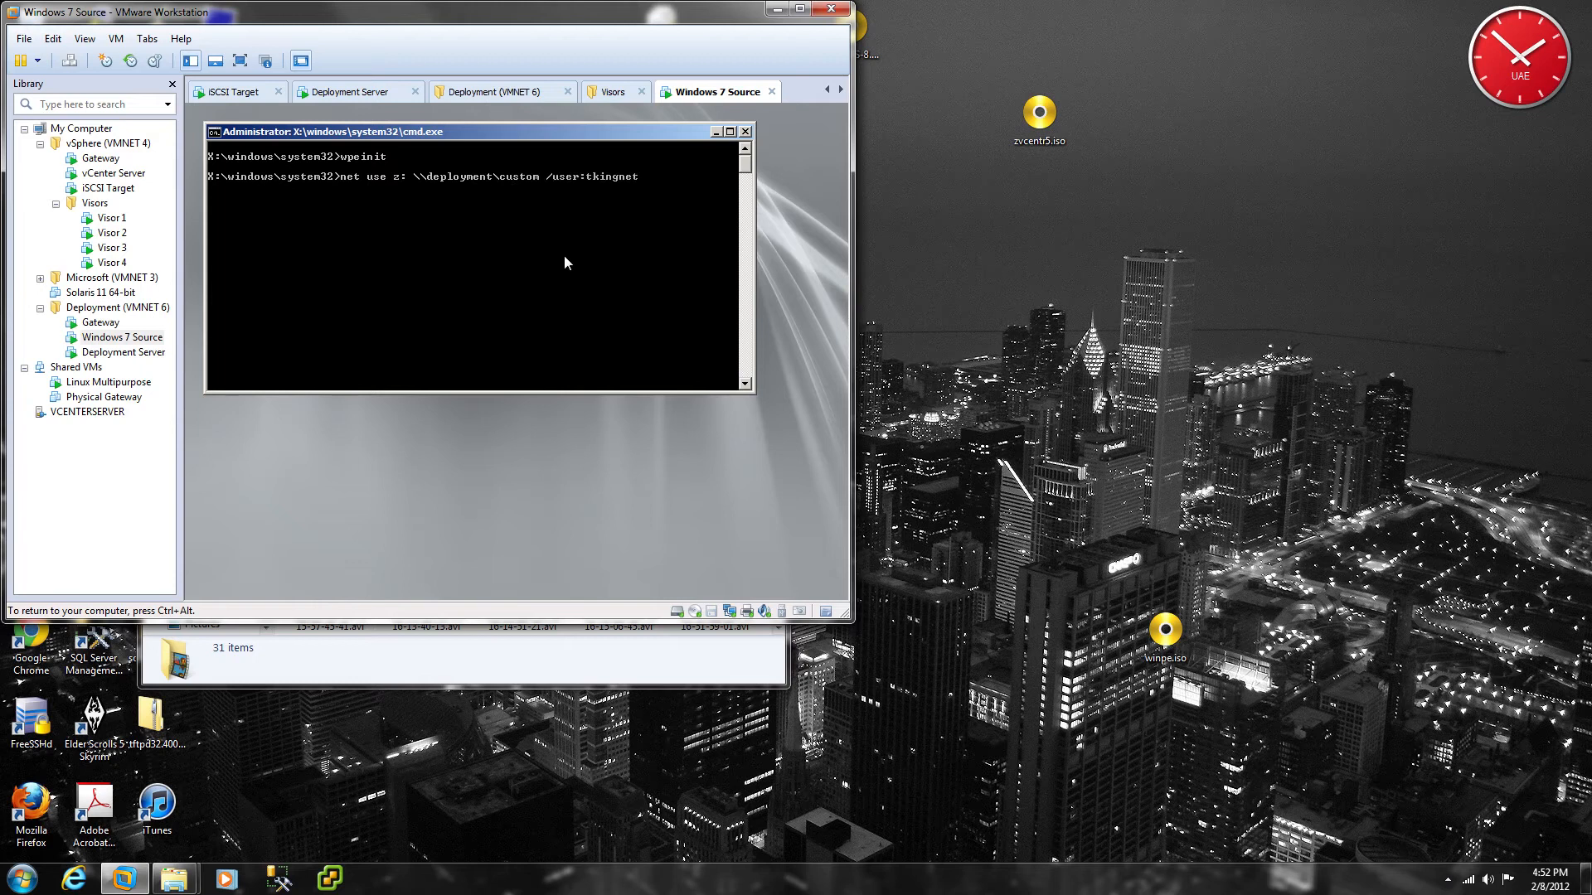
text(1\administrator *)
key(Return)
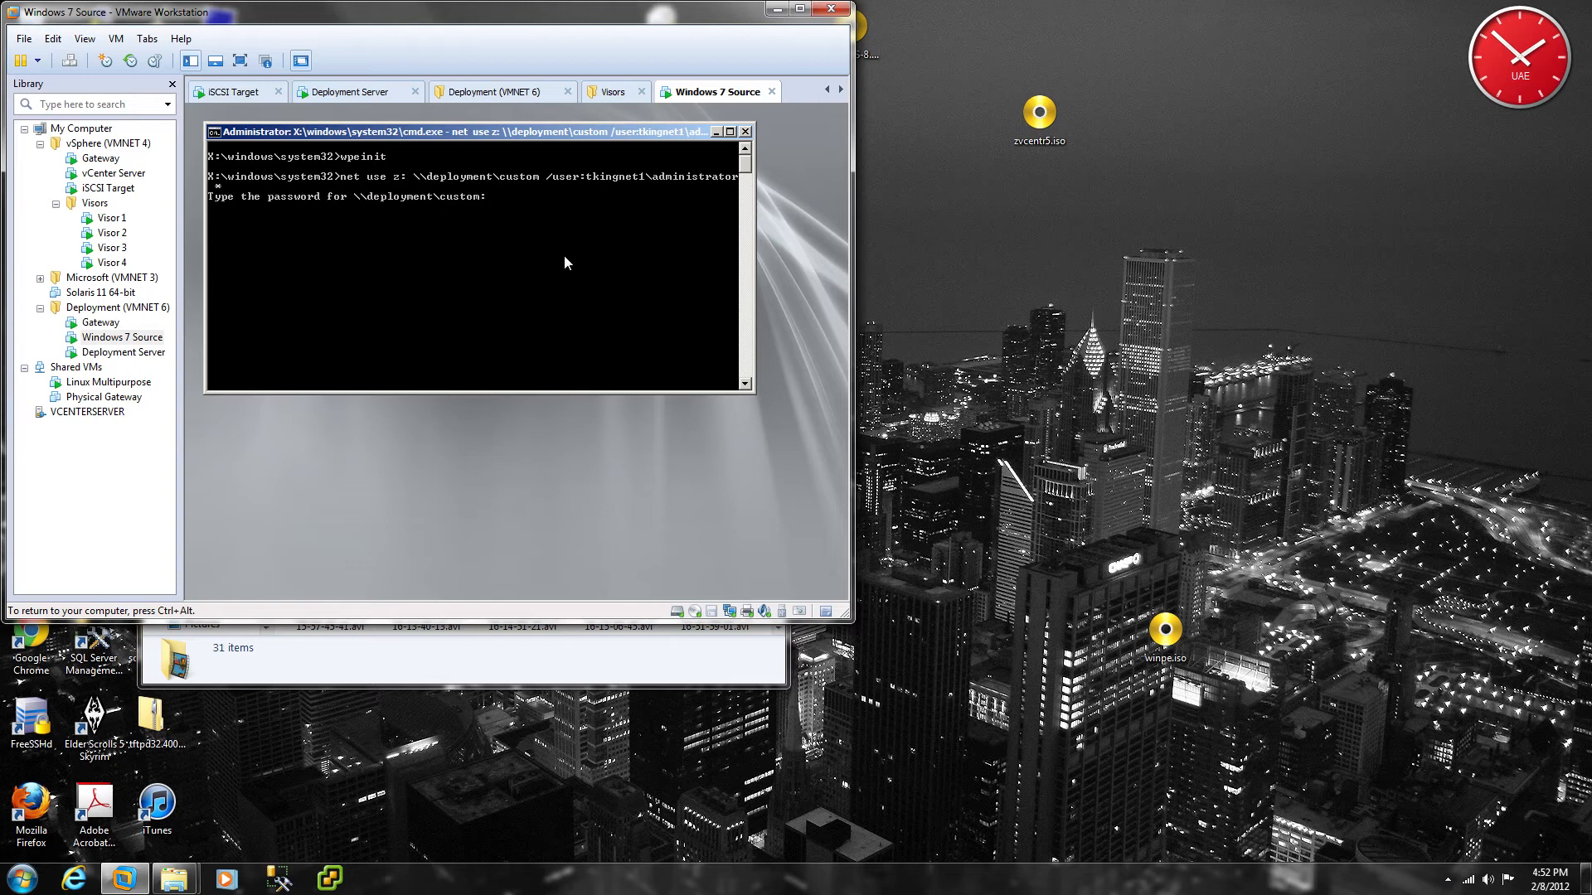
key(Return)
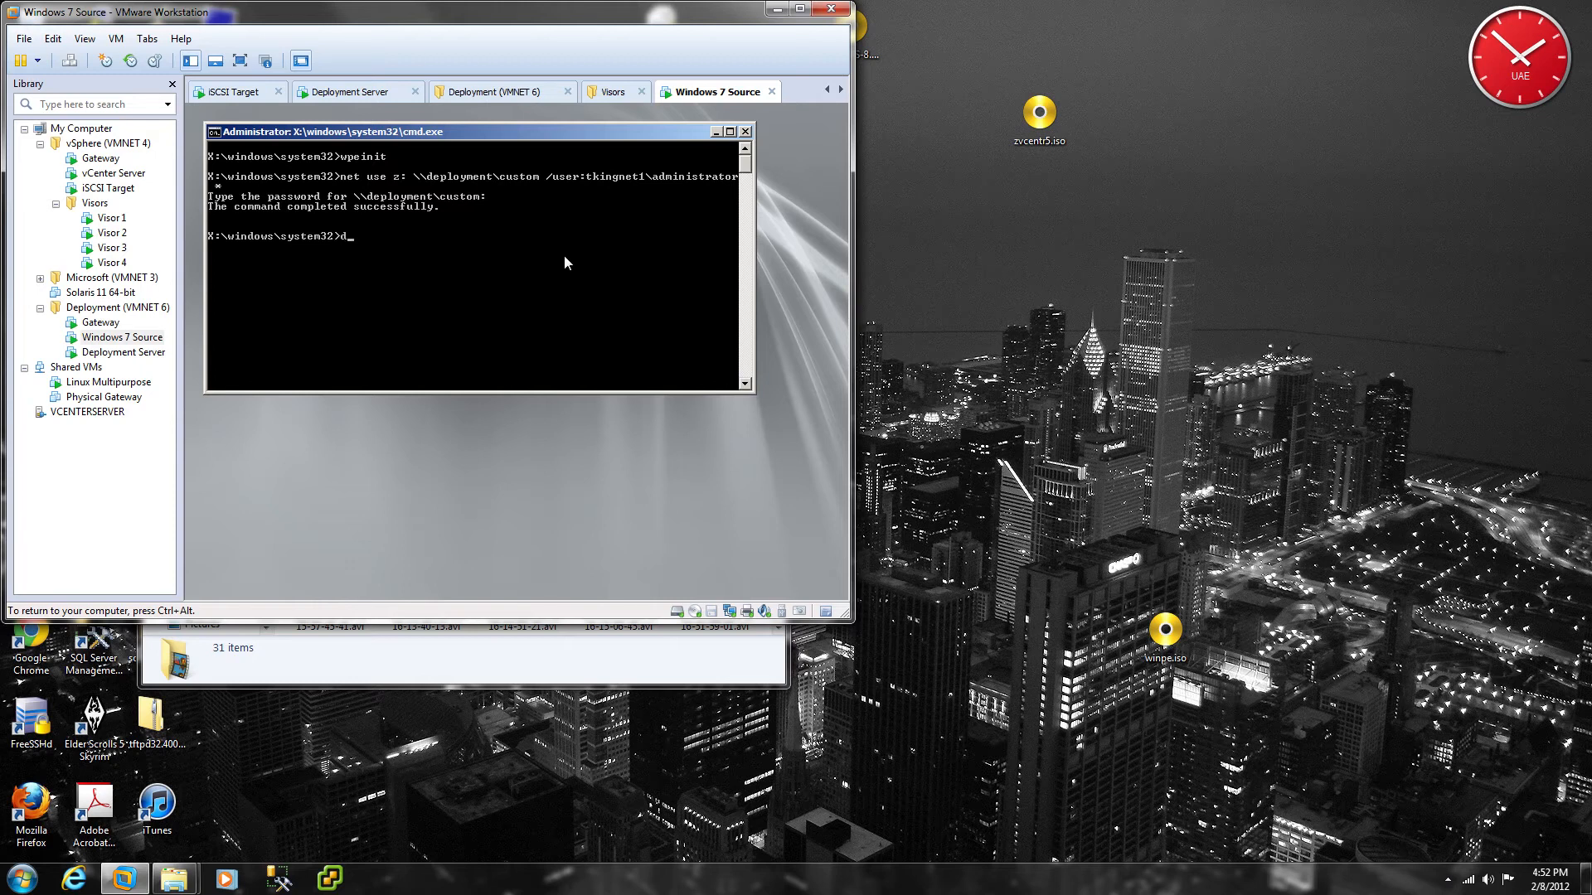
Step: Launch DiskPart at the WinPE command prompt
text(diskpark)
key(BackSpace)
text(t)
key(Return)
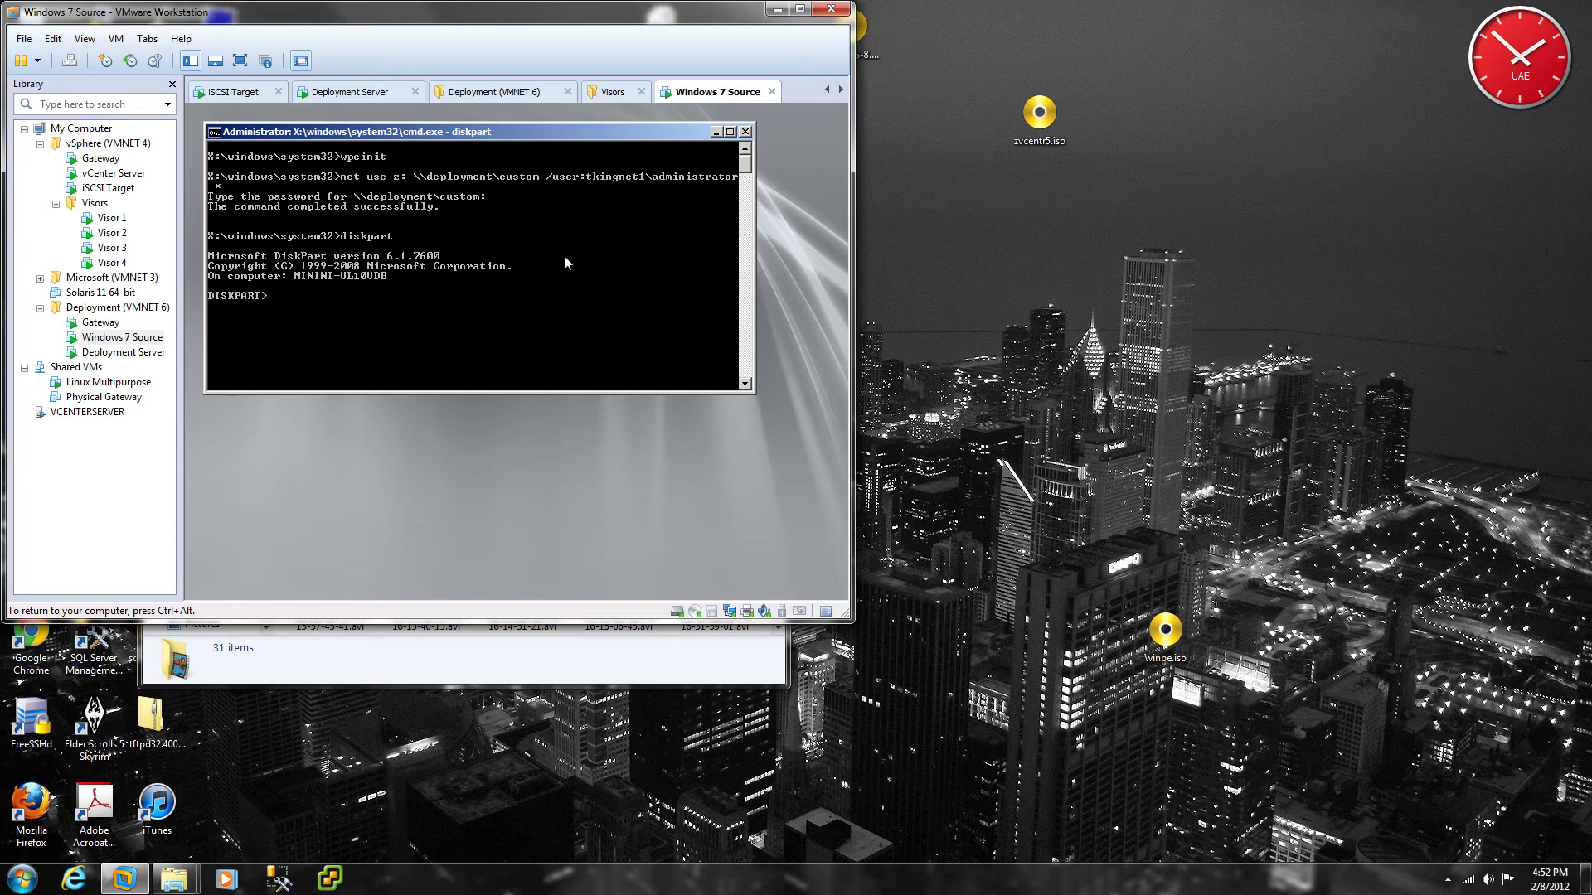
Step: List disks, select disk 0 and list its volumes, confirming C is the 59 GB NTFS partition
text(list vo)
key(BackSpace)
key(BackSpace)
text(disk)
key(Return)
text(select)
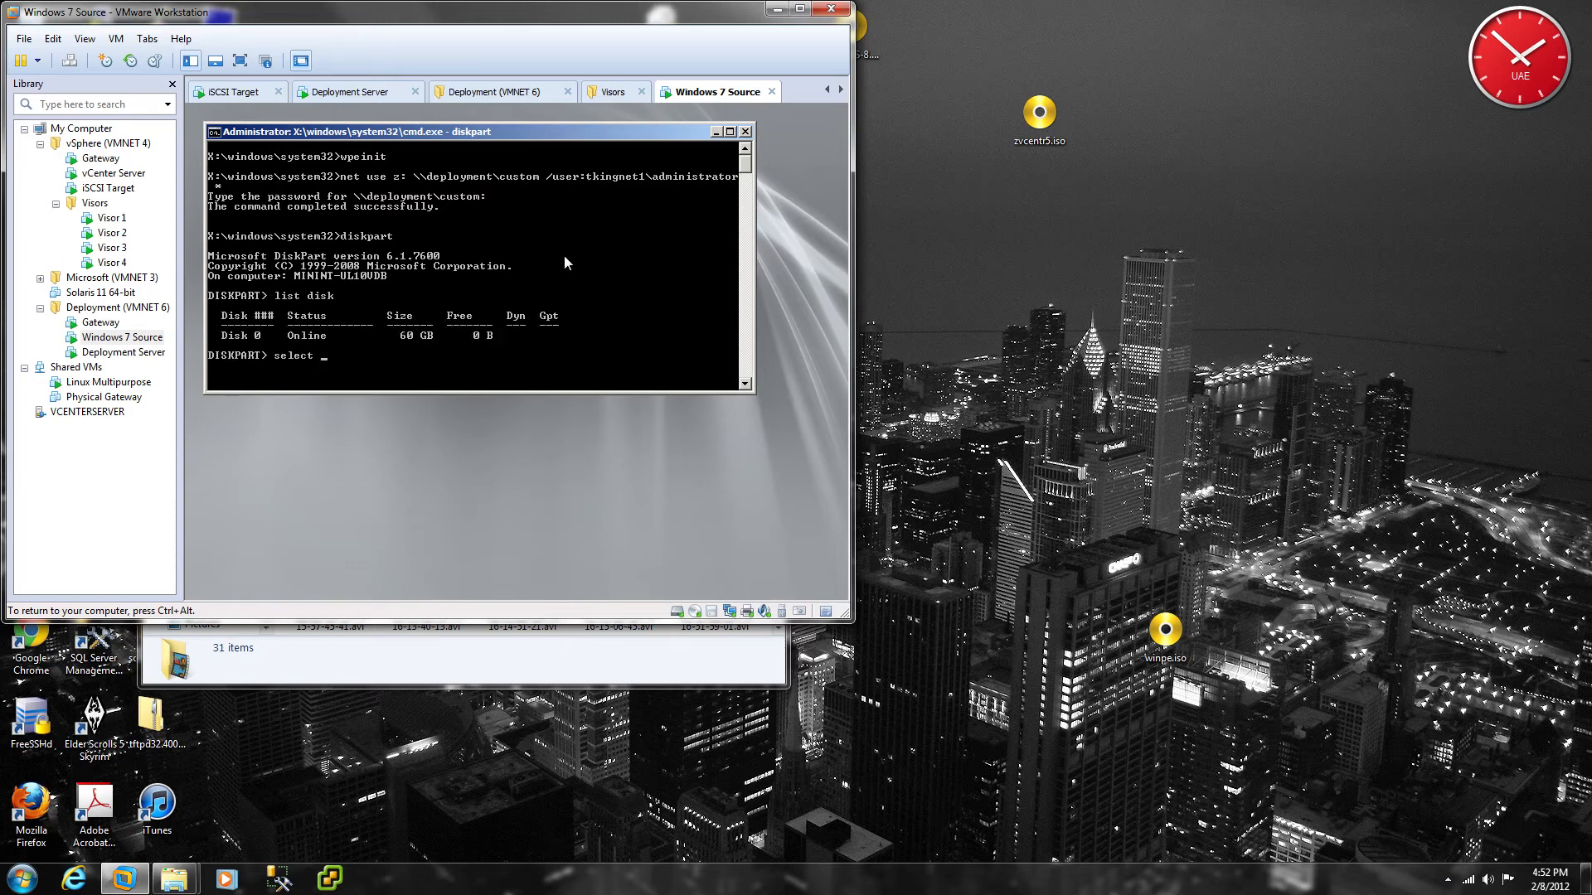
text( disk 0)
key(Return)
text(li)
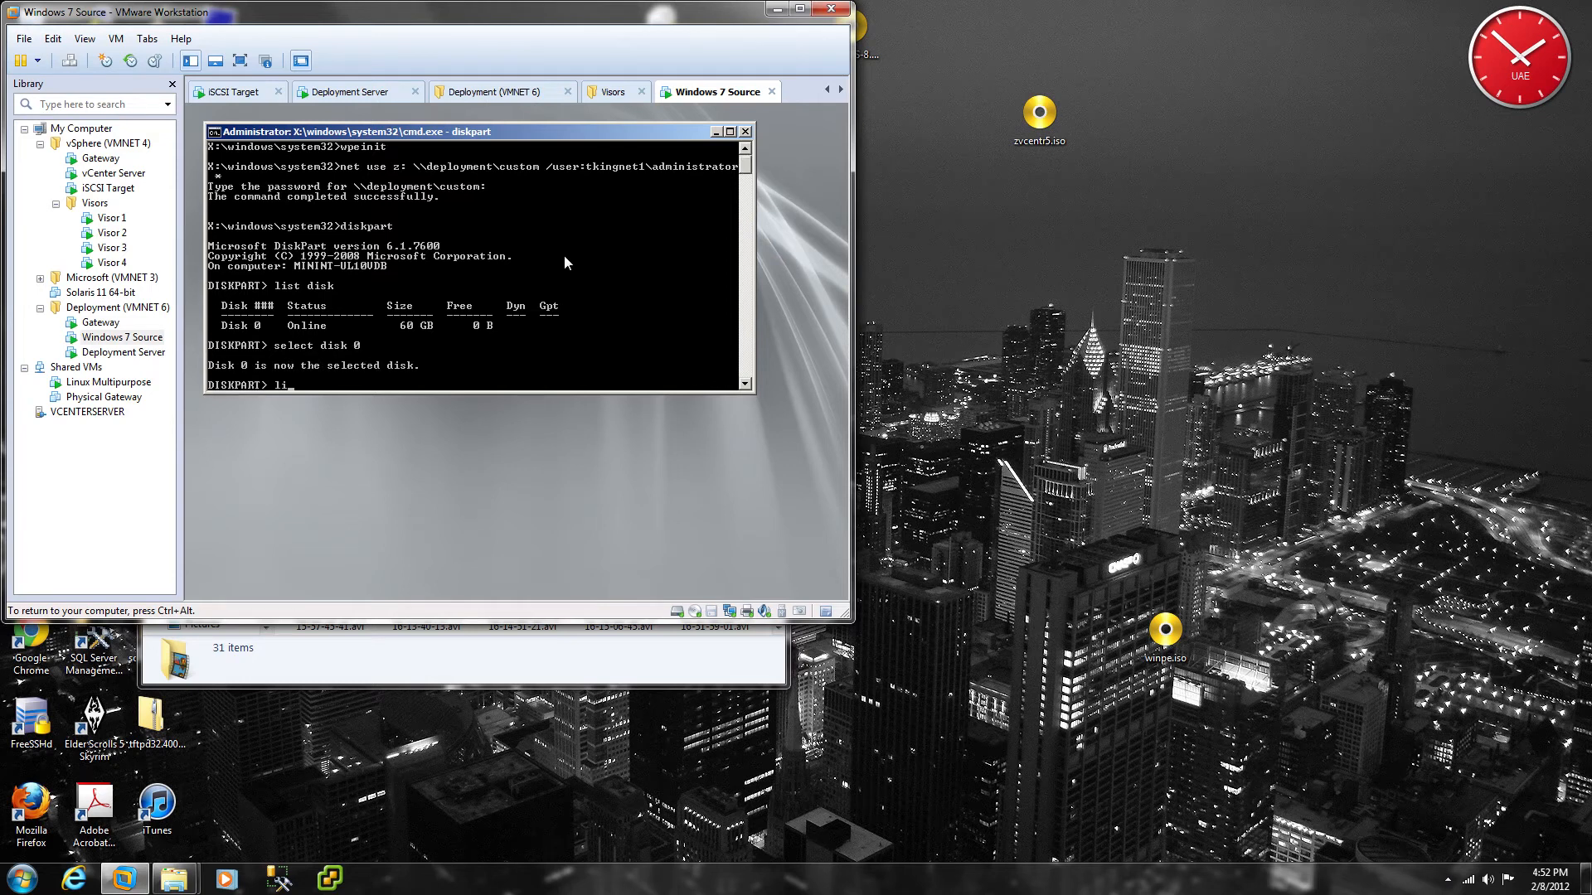
text(st volume)
key(Return)
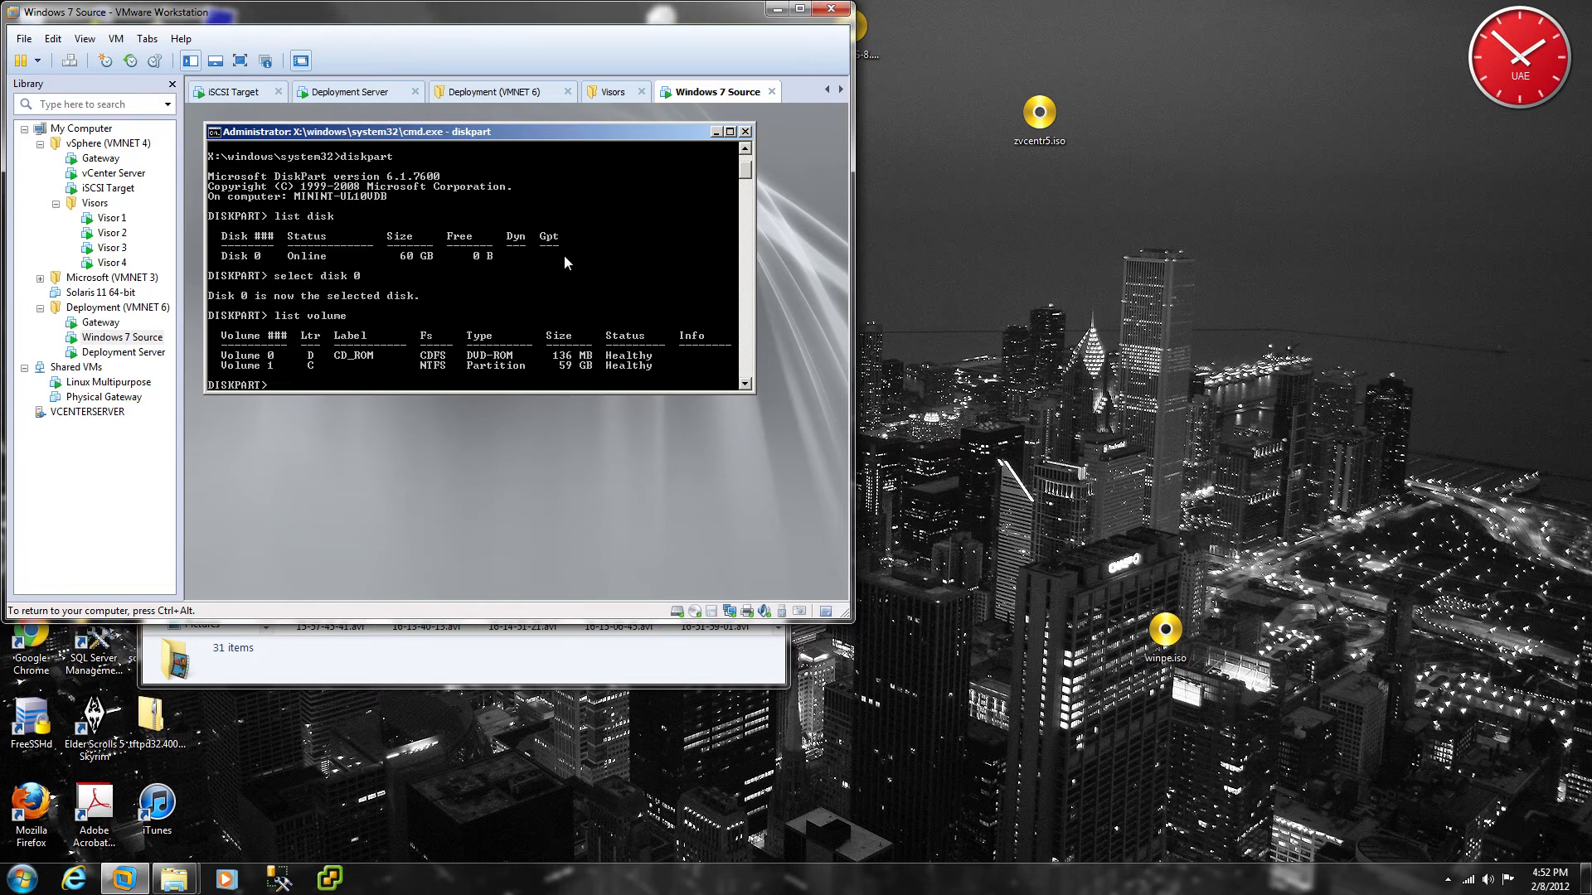
Step: Exit DiskPart and type 'imagex /capture c: Z:\image.wim "Master Image"'
text(exit)
key(Return)
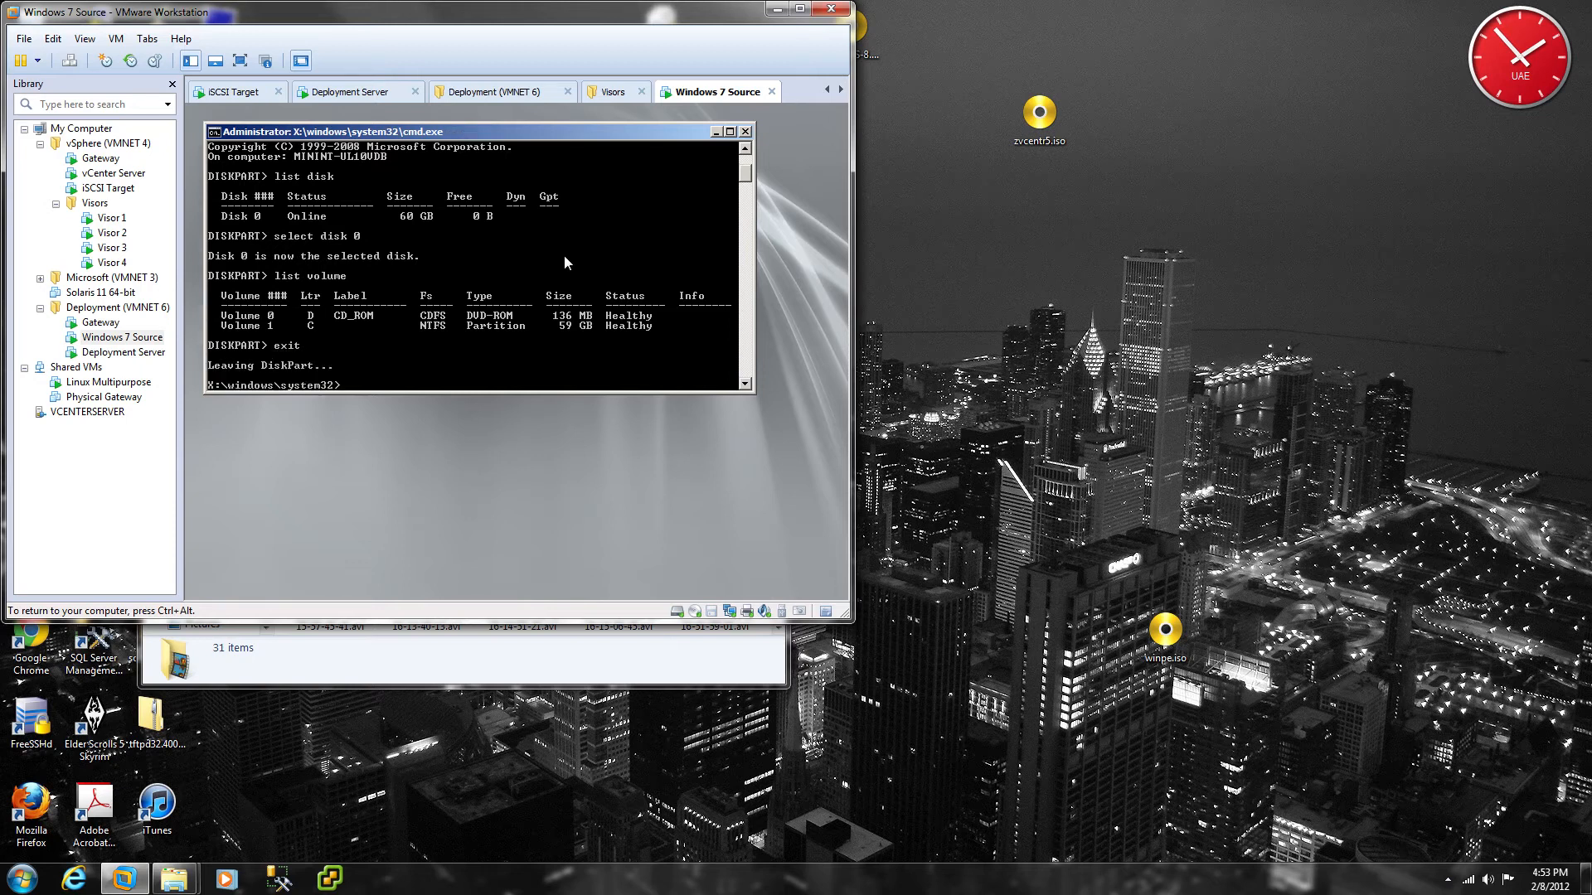
text(imagex /capture c: Z:\image.wim "Master Ima)
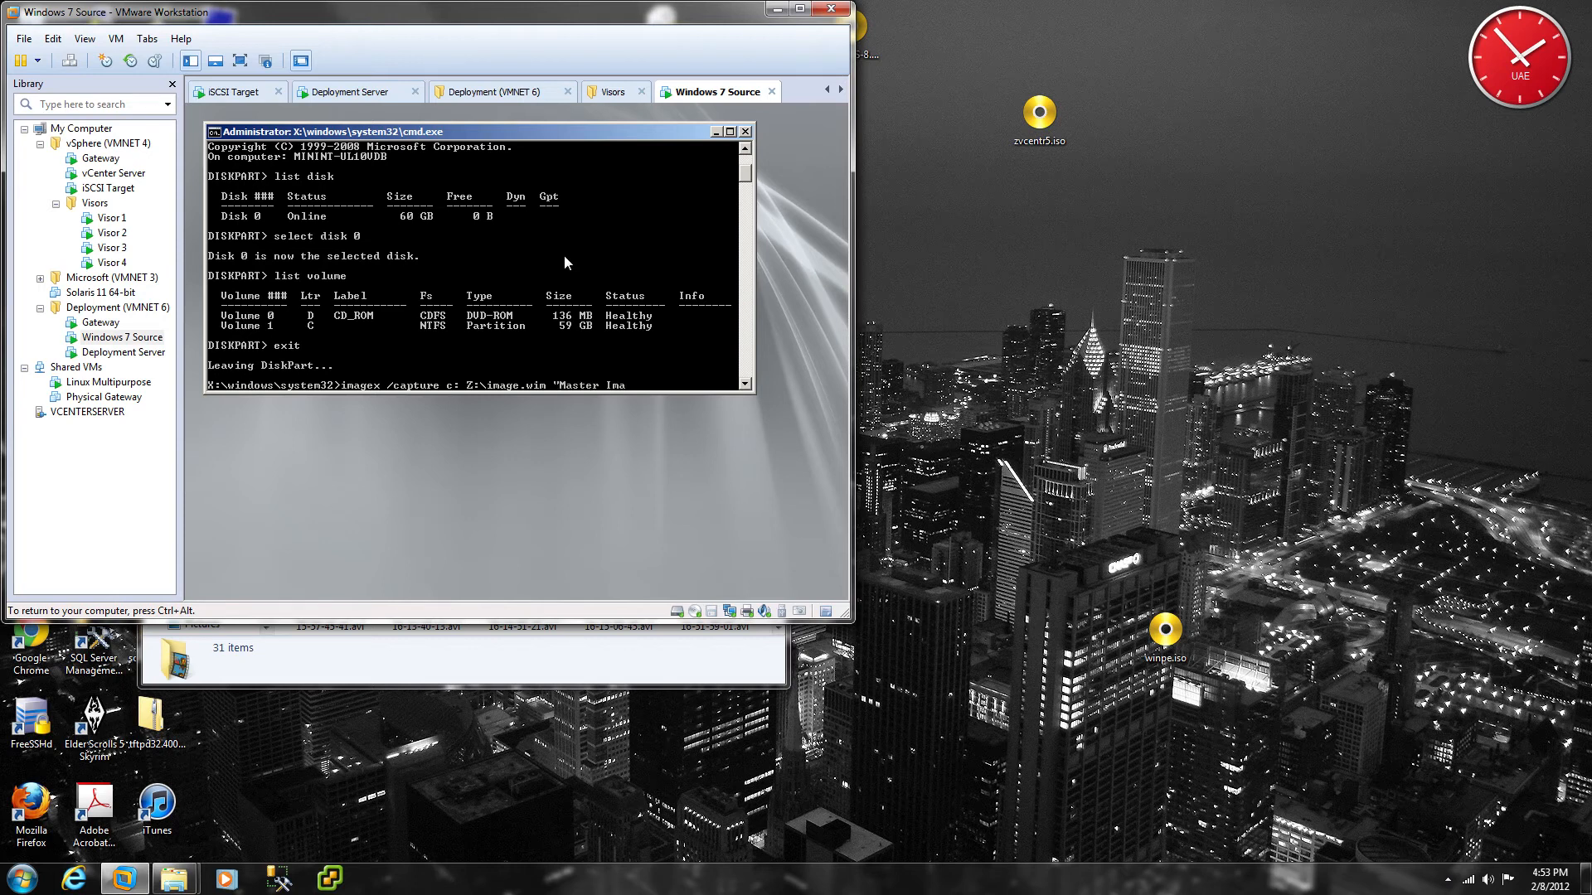
text(ge")
Step: Capture C: to Z:\image.wim as 'Master Image', then power off the Windows 7 Source VM
key(Return)
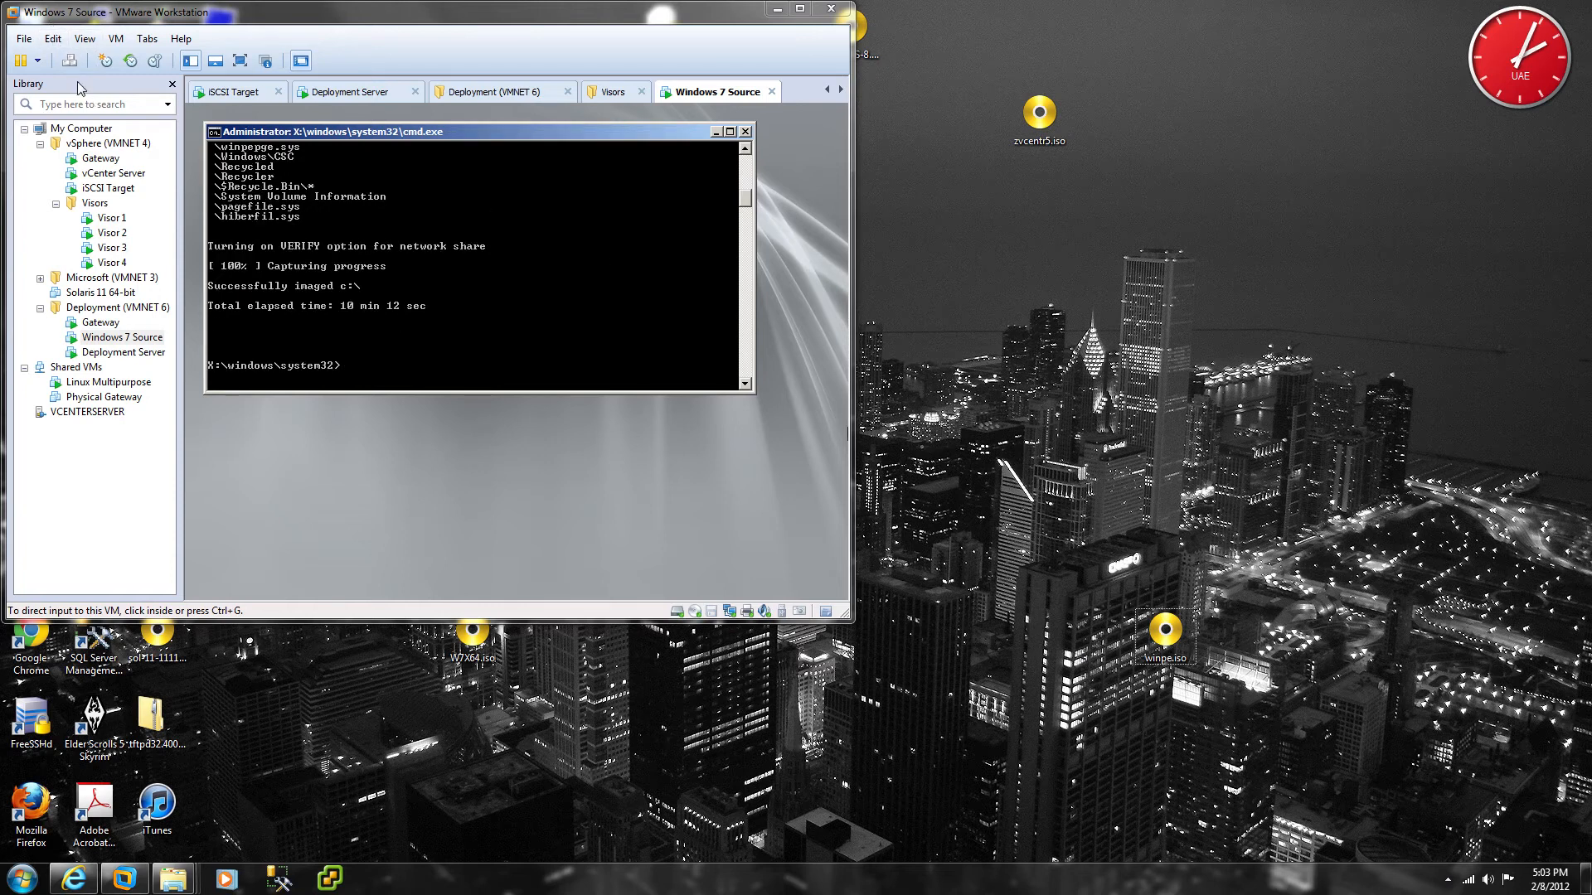
click(37, 61)
click(77, 134)
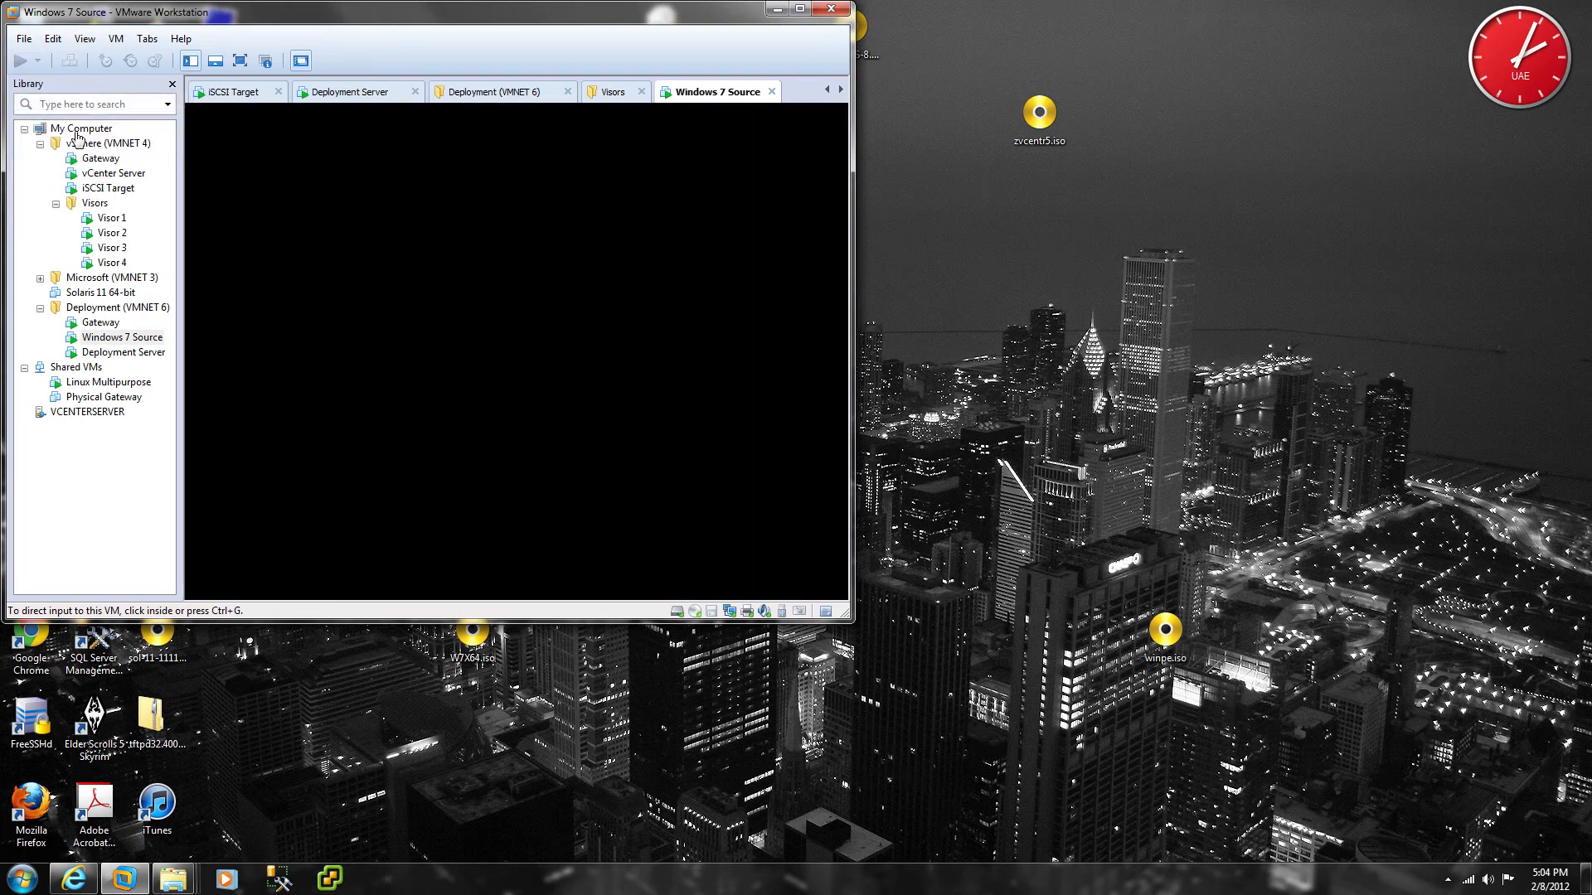
Step: Switch to the Deployment Server VM and log on with the administrator password
click(124, 352)
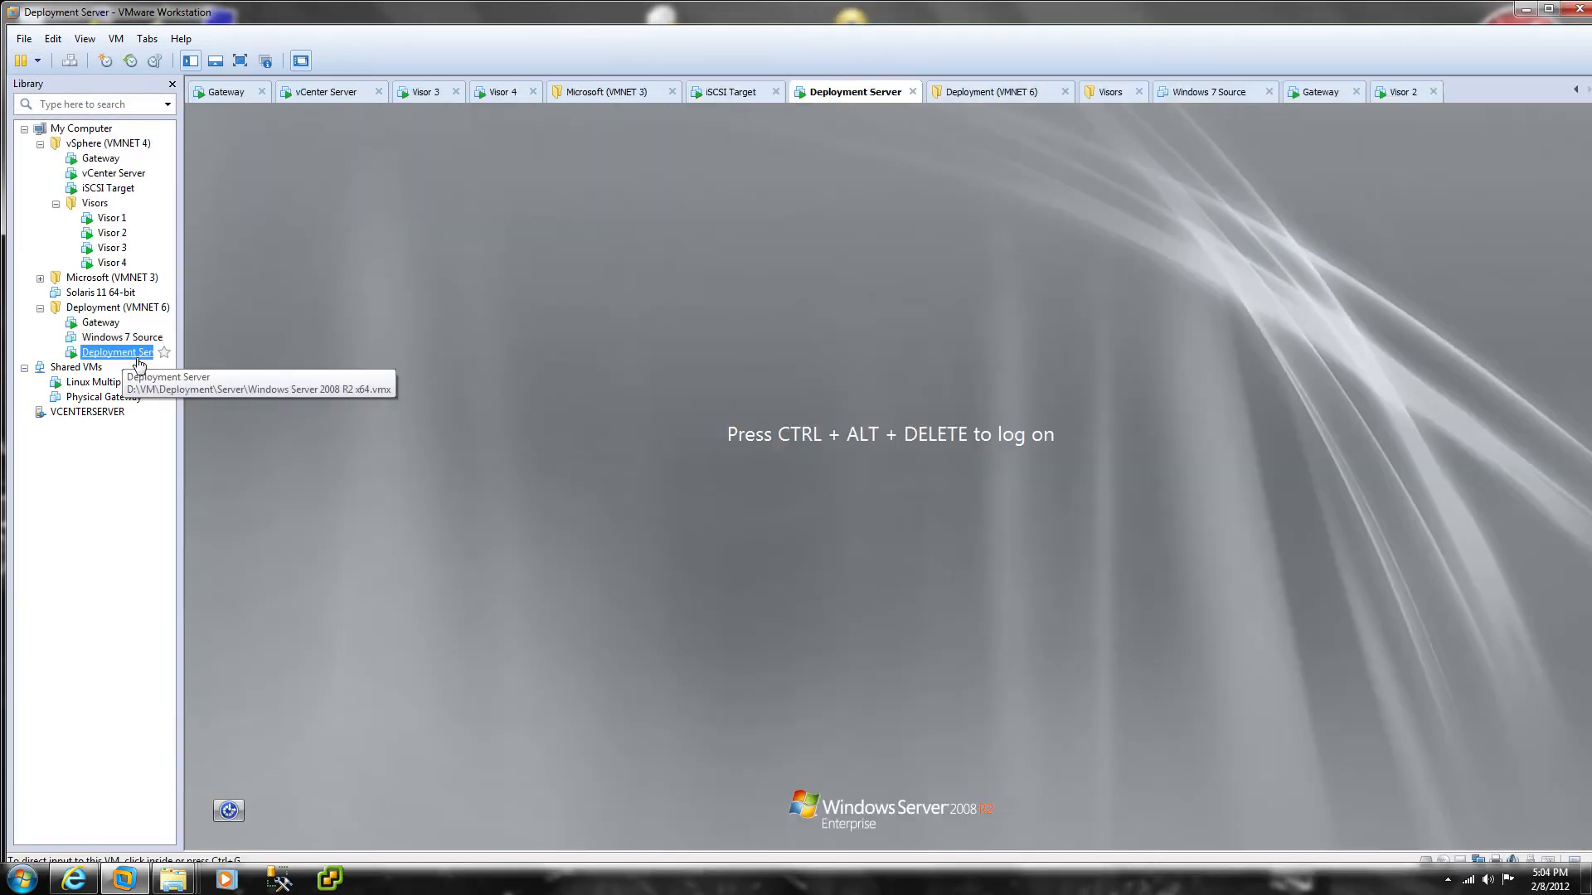
key(ctrl+alt+Insert)
key(ctrl+alt+Return)
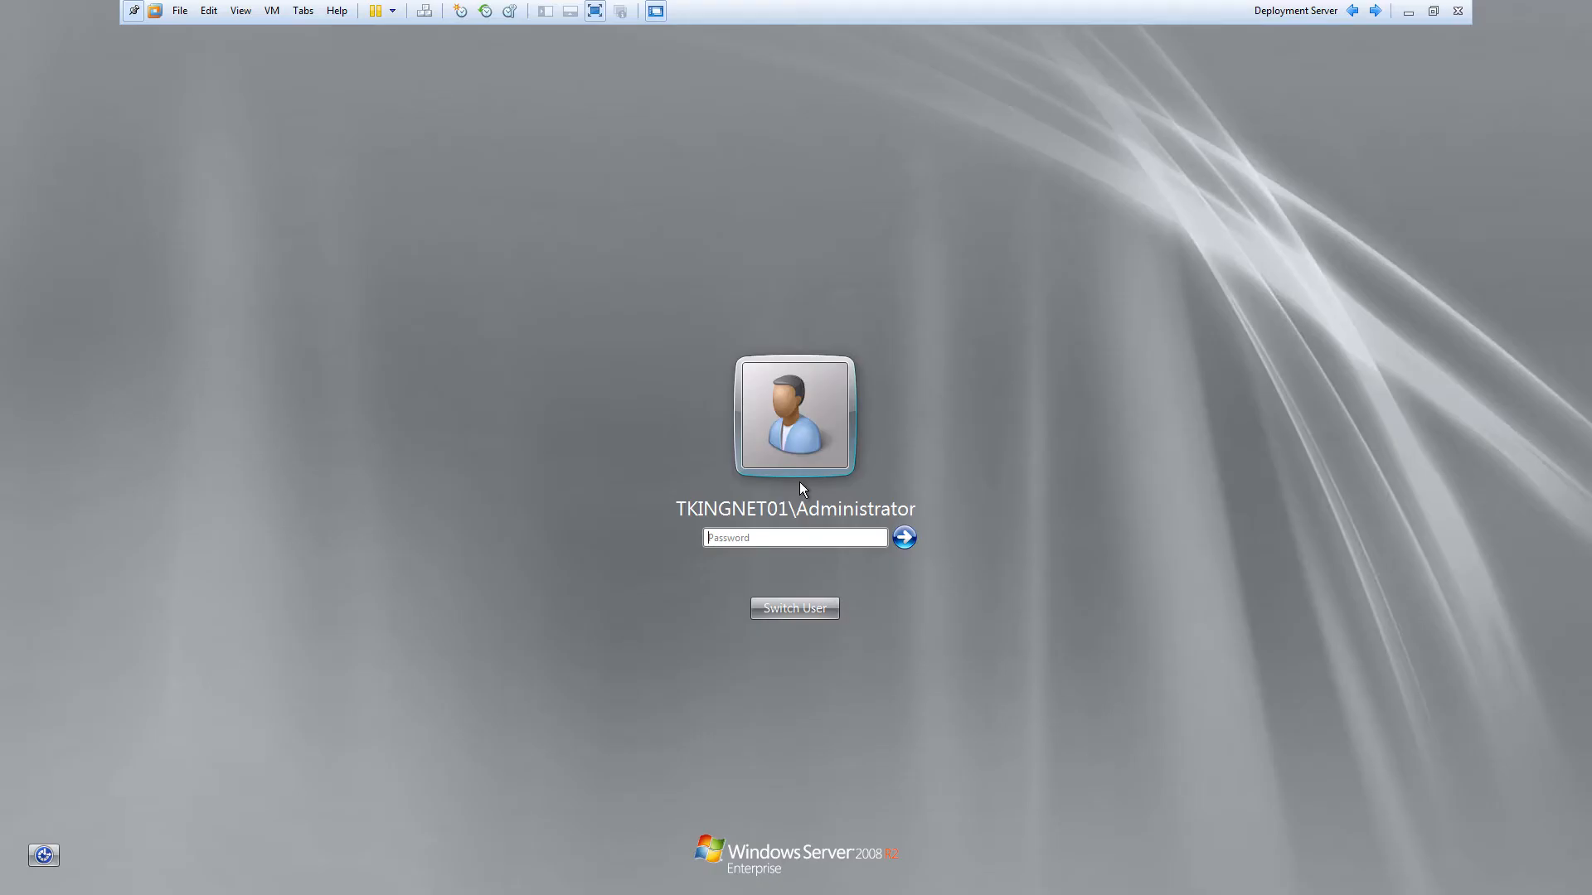
key(Return)
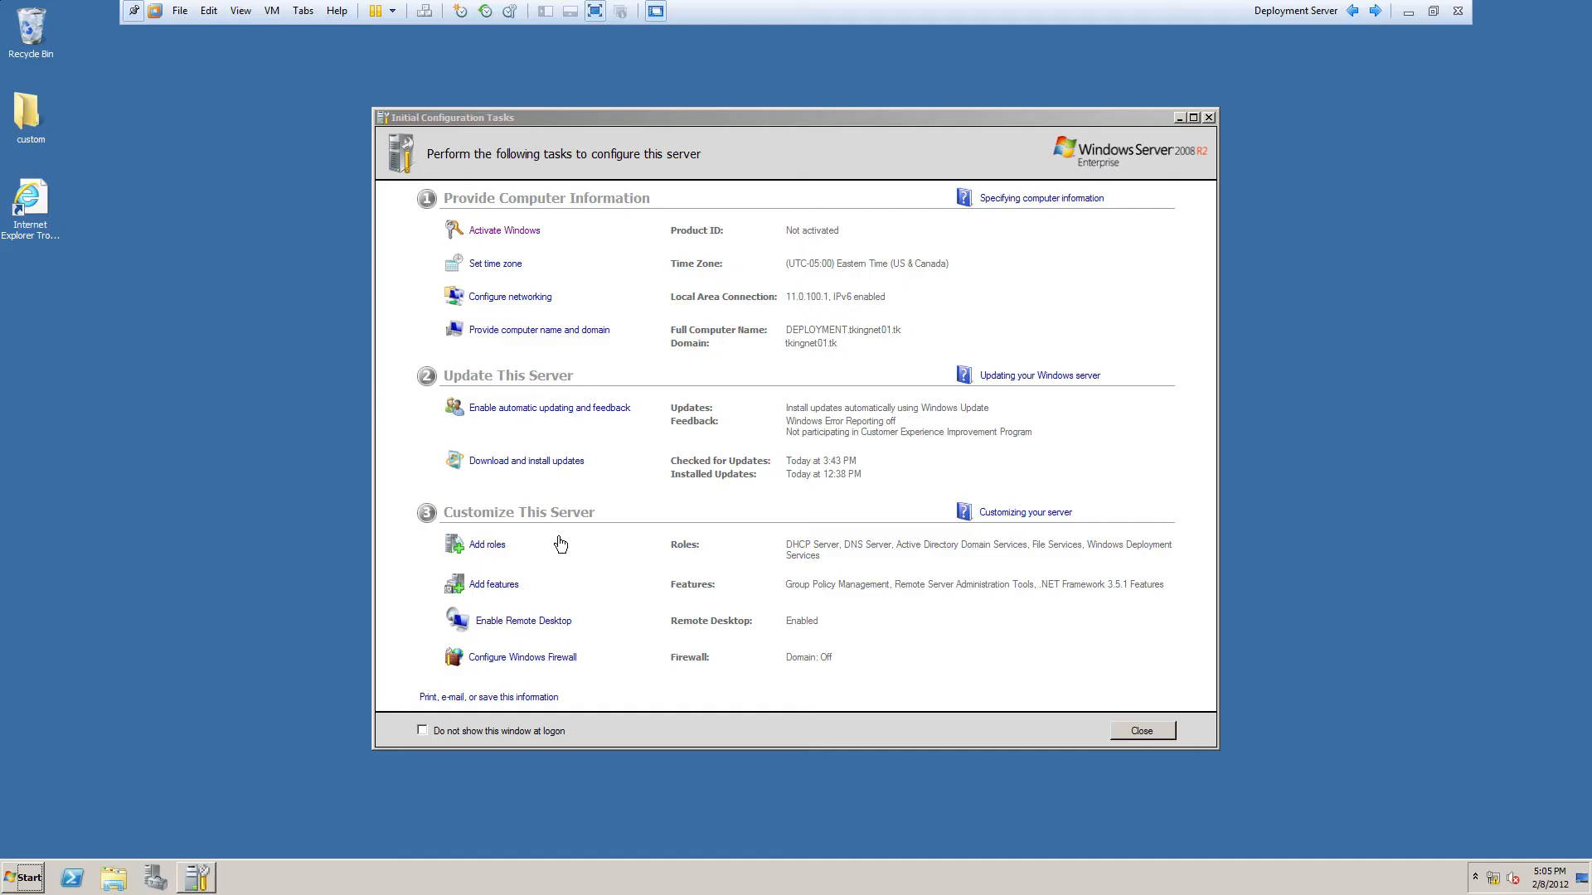
Step: Check that image.wim (4,064,505 KB) is in the desktop custom folder, then close Initial Configuration Tasks
double_click(28, 116)
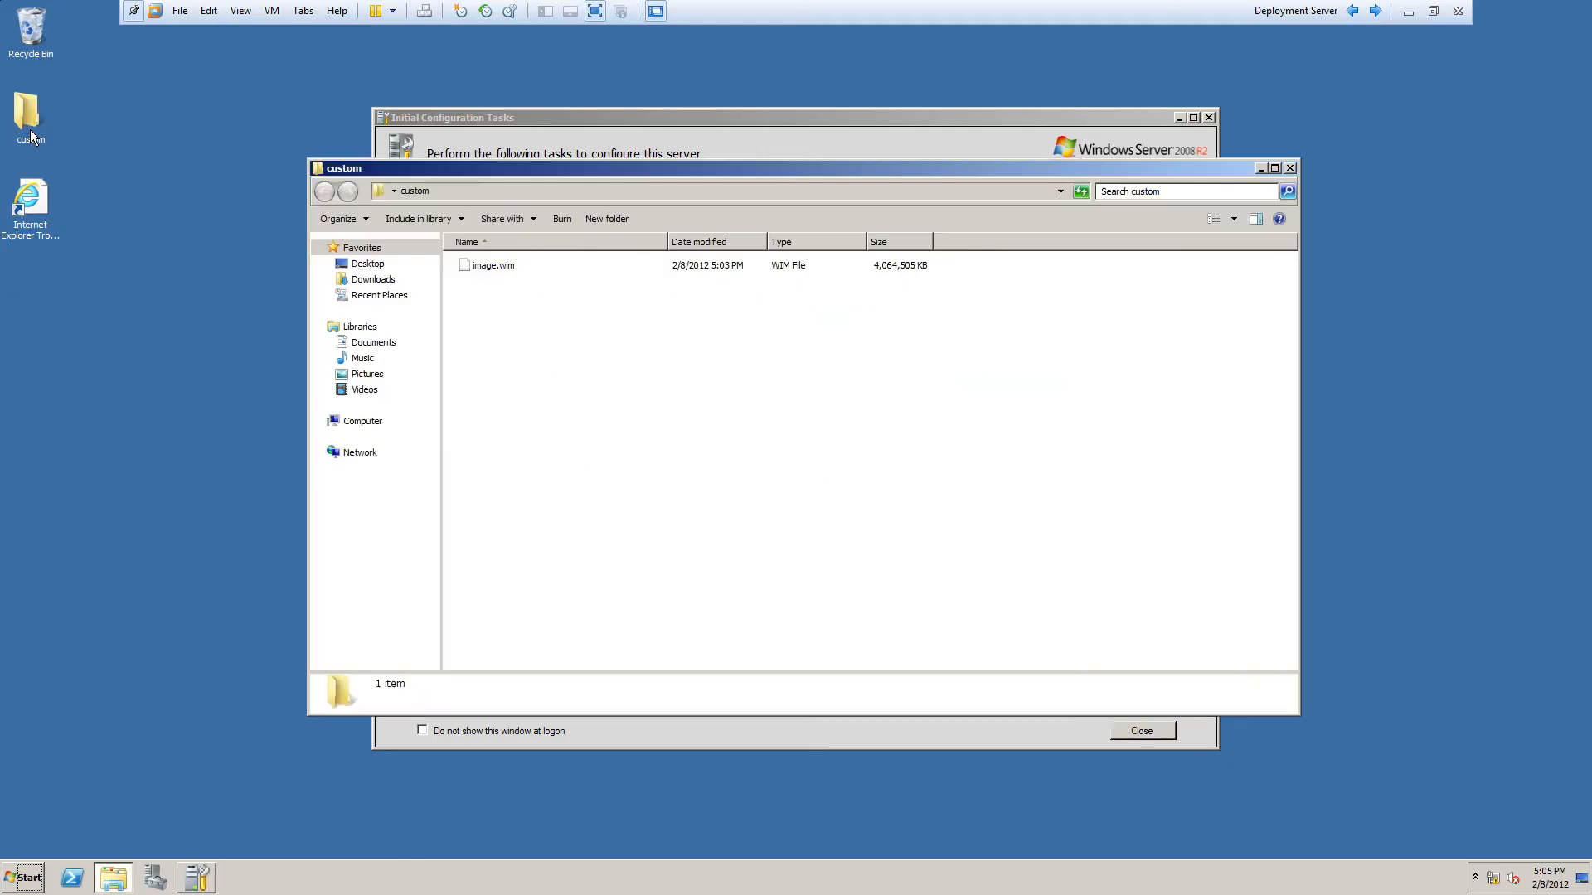
click(491, 264)
click(539, 323)
click(511, 268)
click(563, 370)
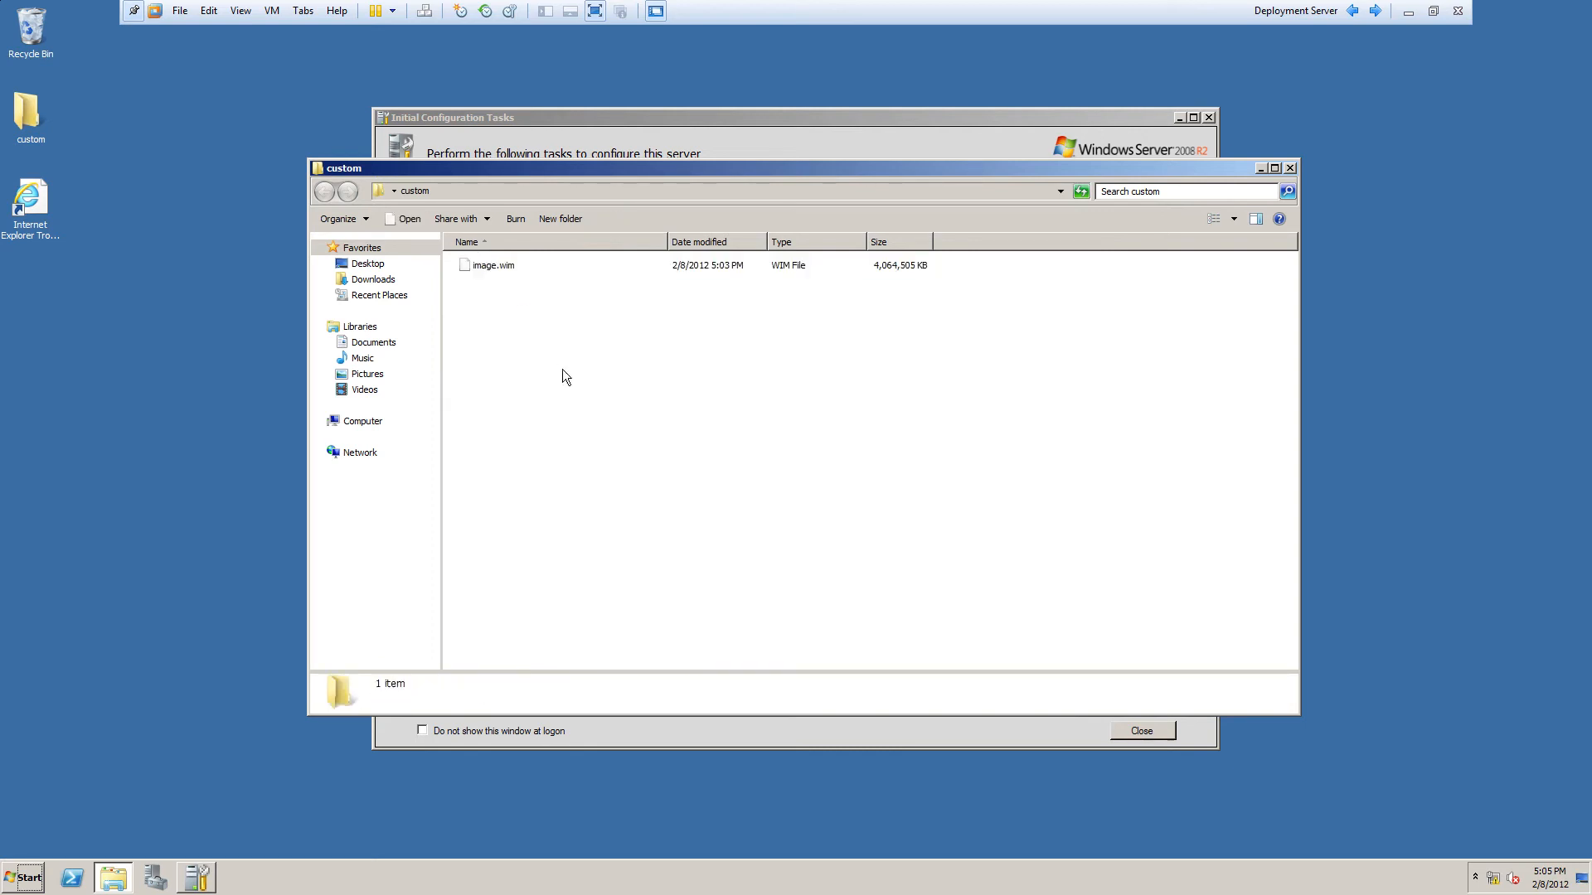
click(1208, 117)
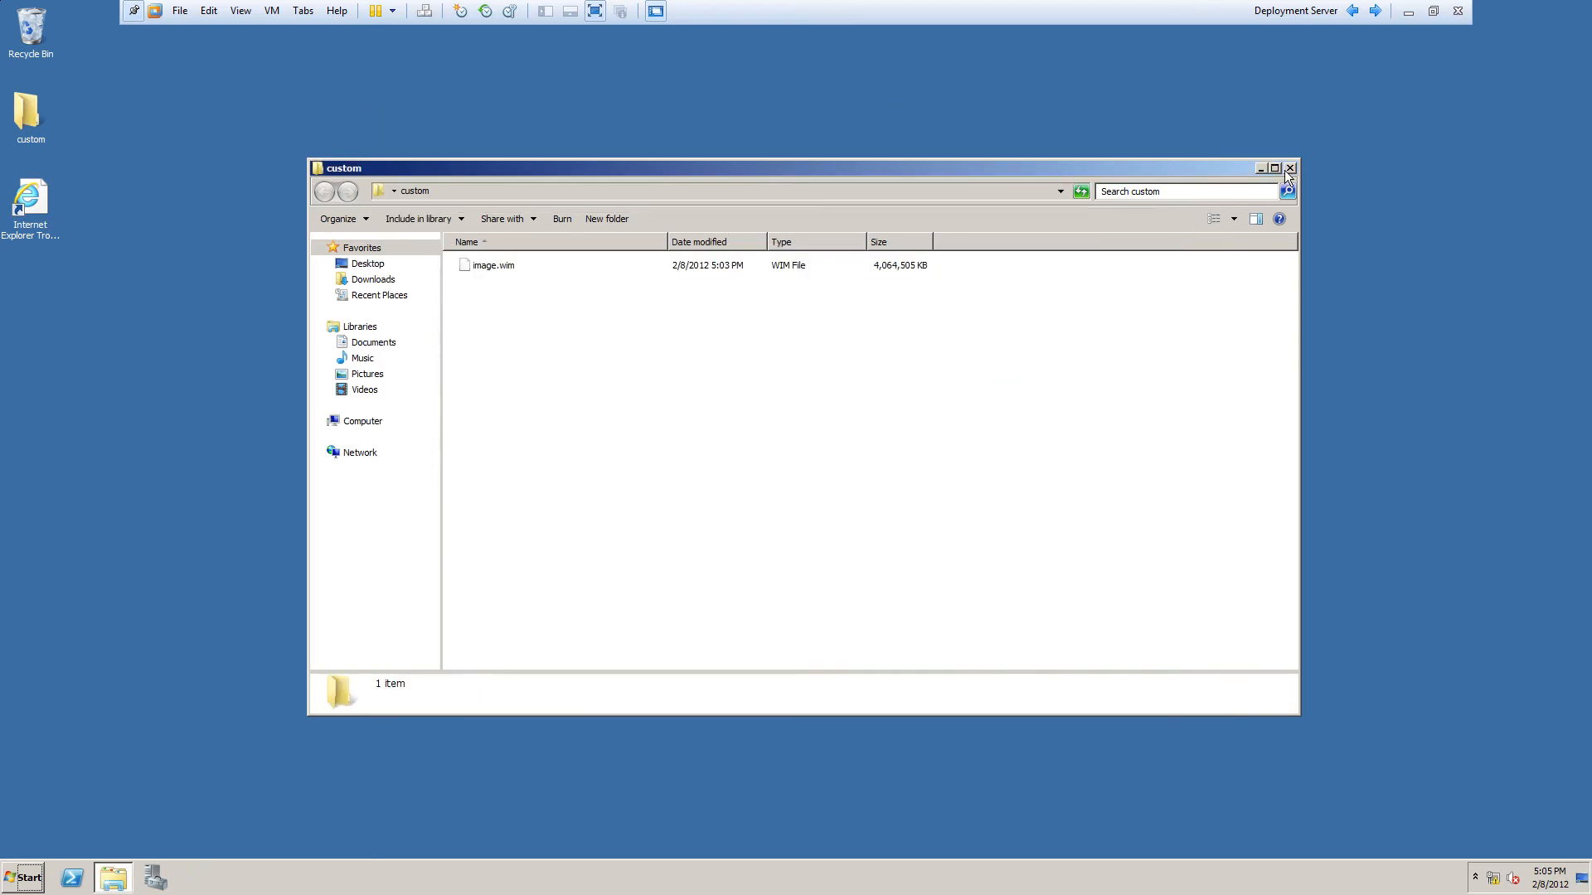
Step: In Server Manager, expand Windows Deployment Services to the DEPLOYMENT server's Install Images
click(172, 879)
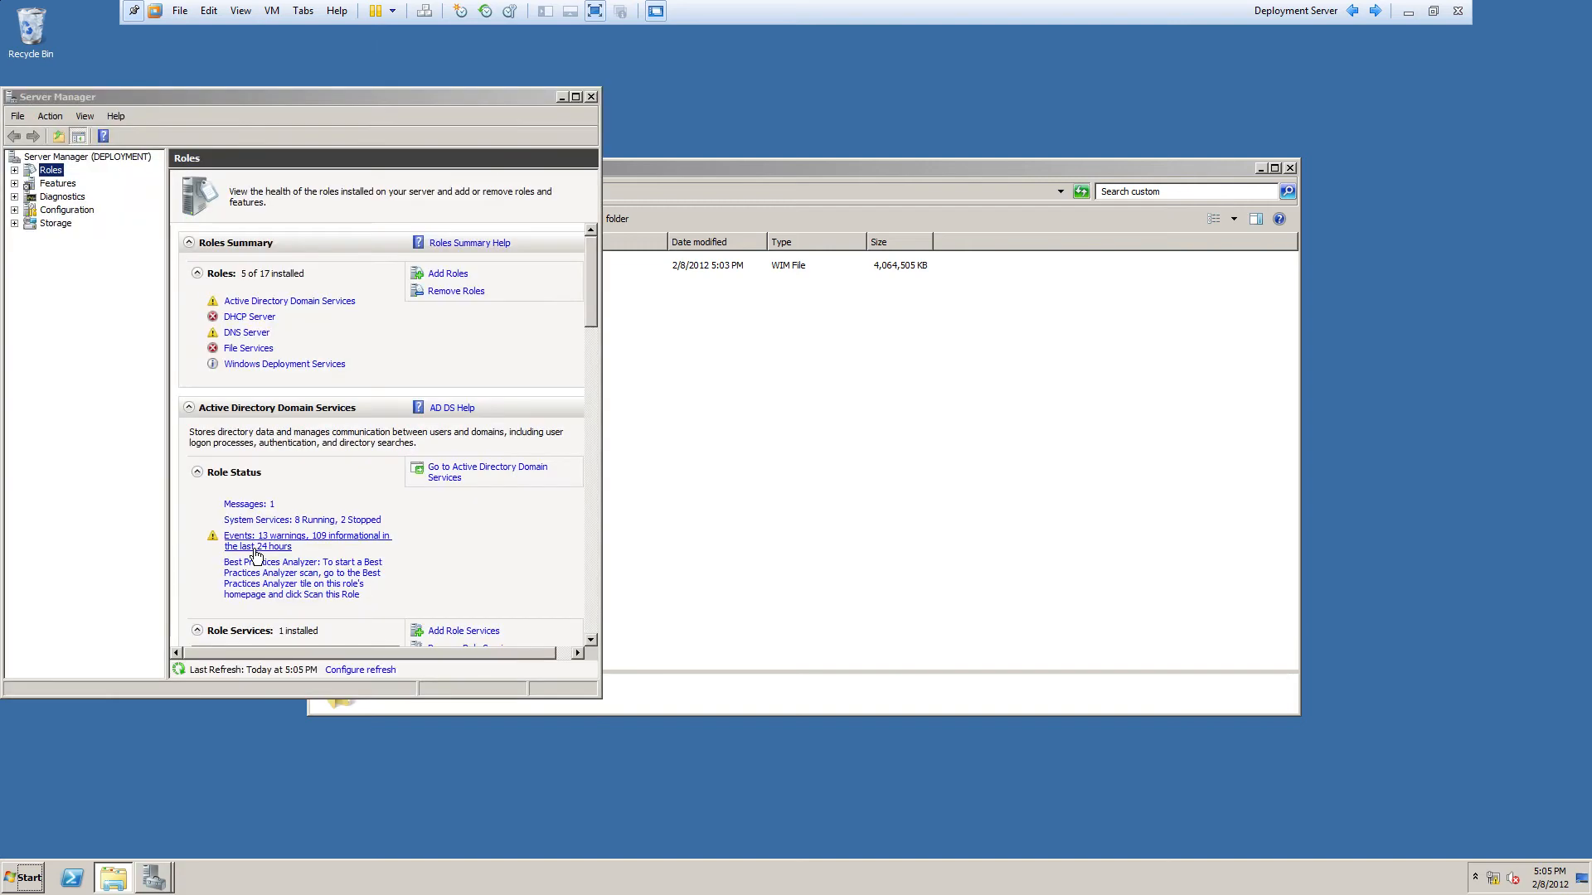
click(14, 171)
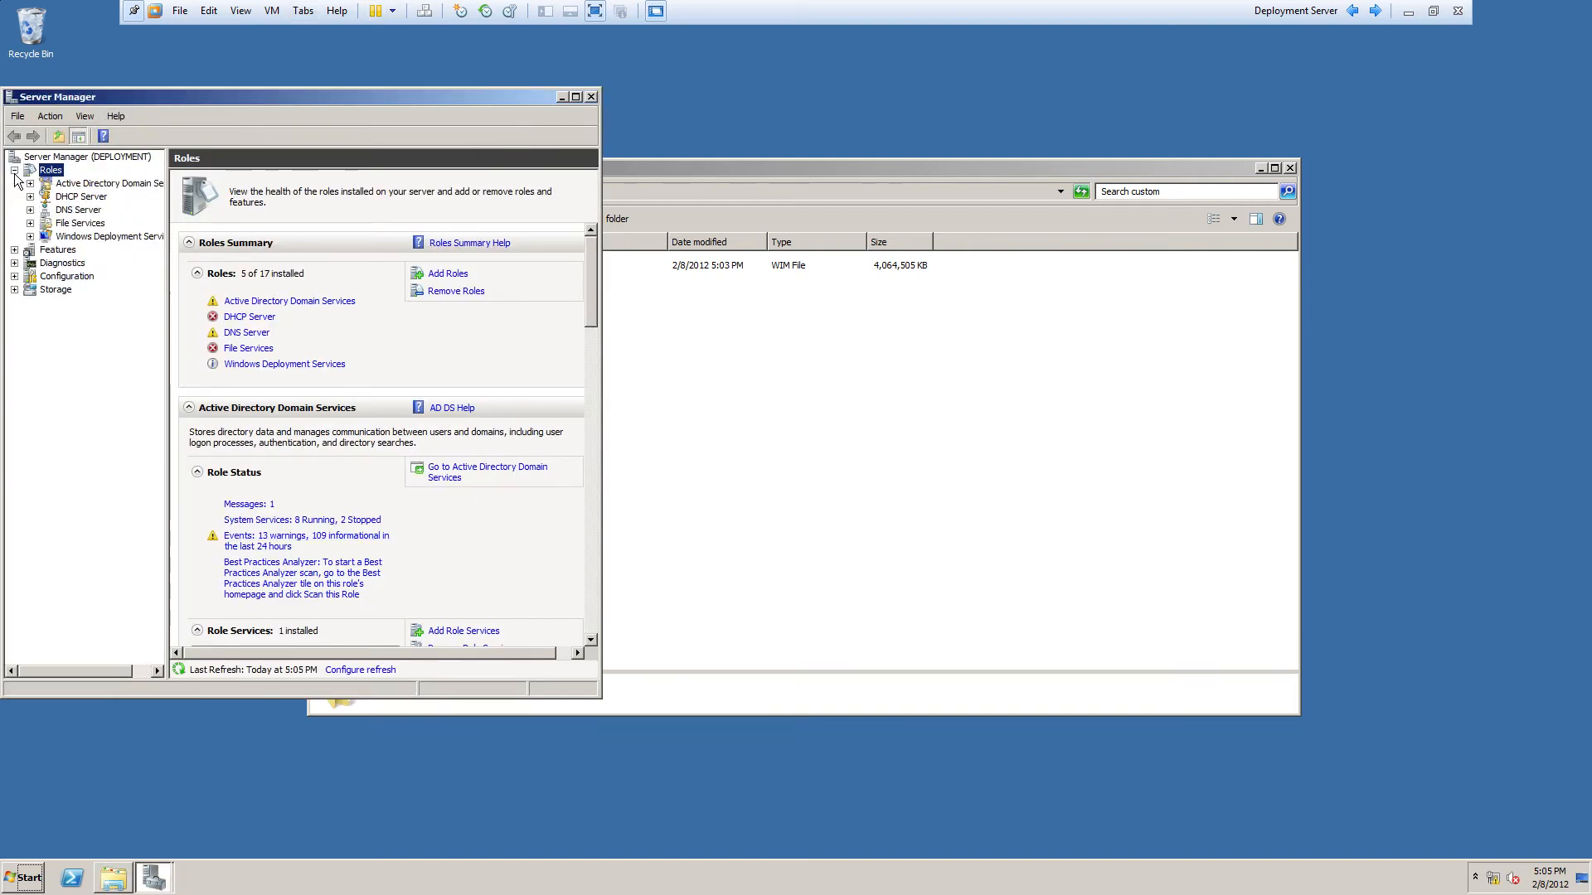
click(30, 237)
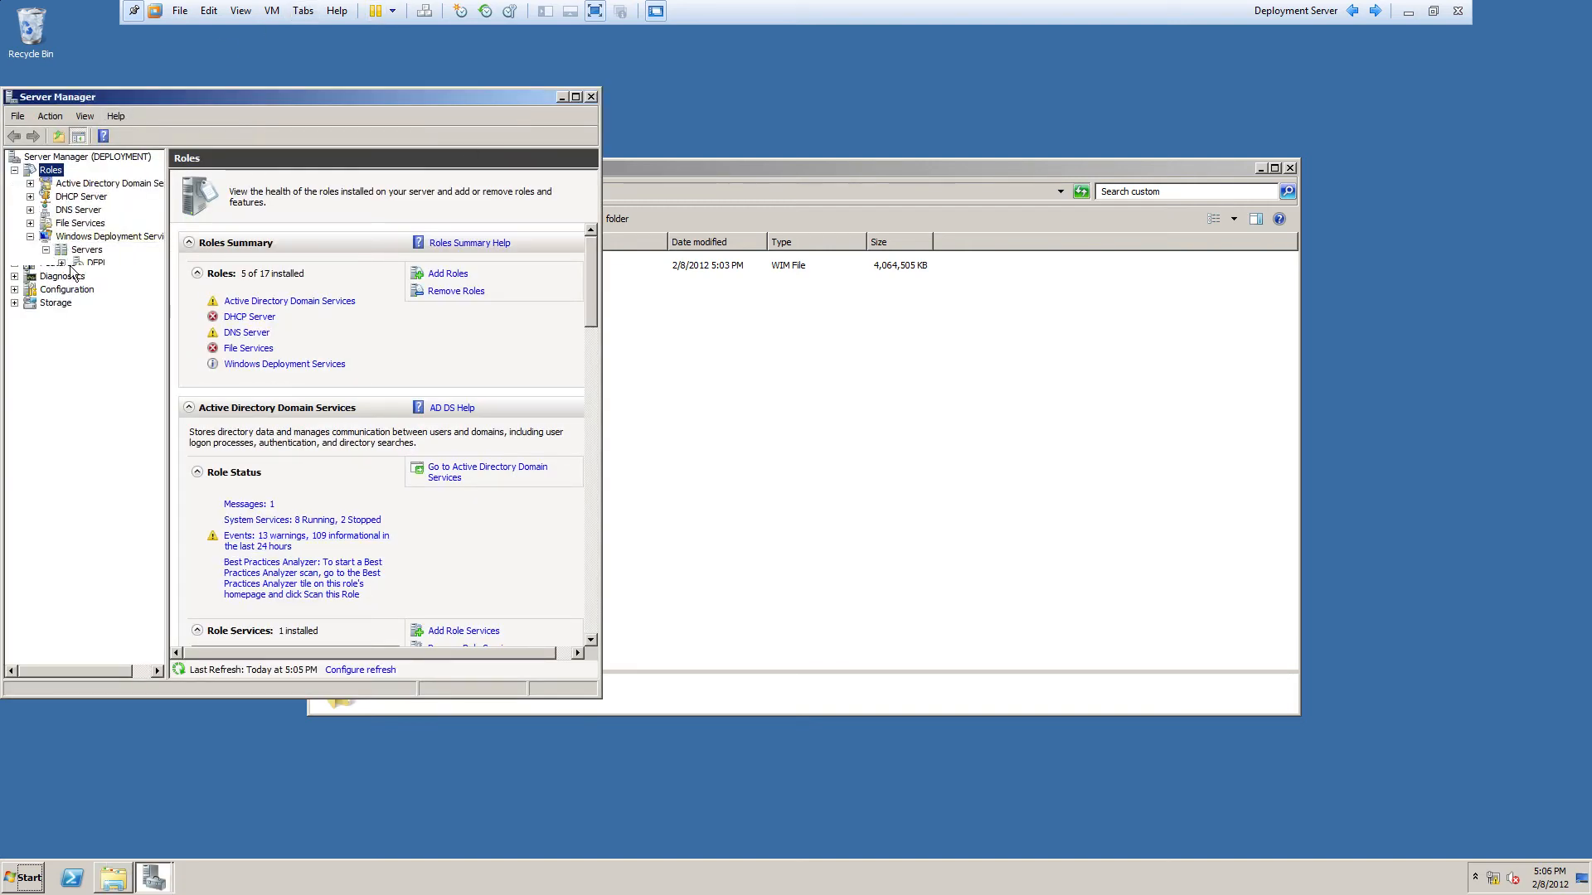
click(46, 250)
click(62, 263)
click(112, 277)
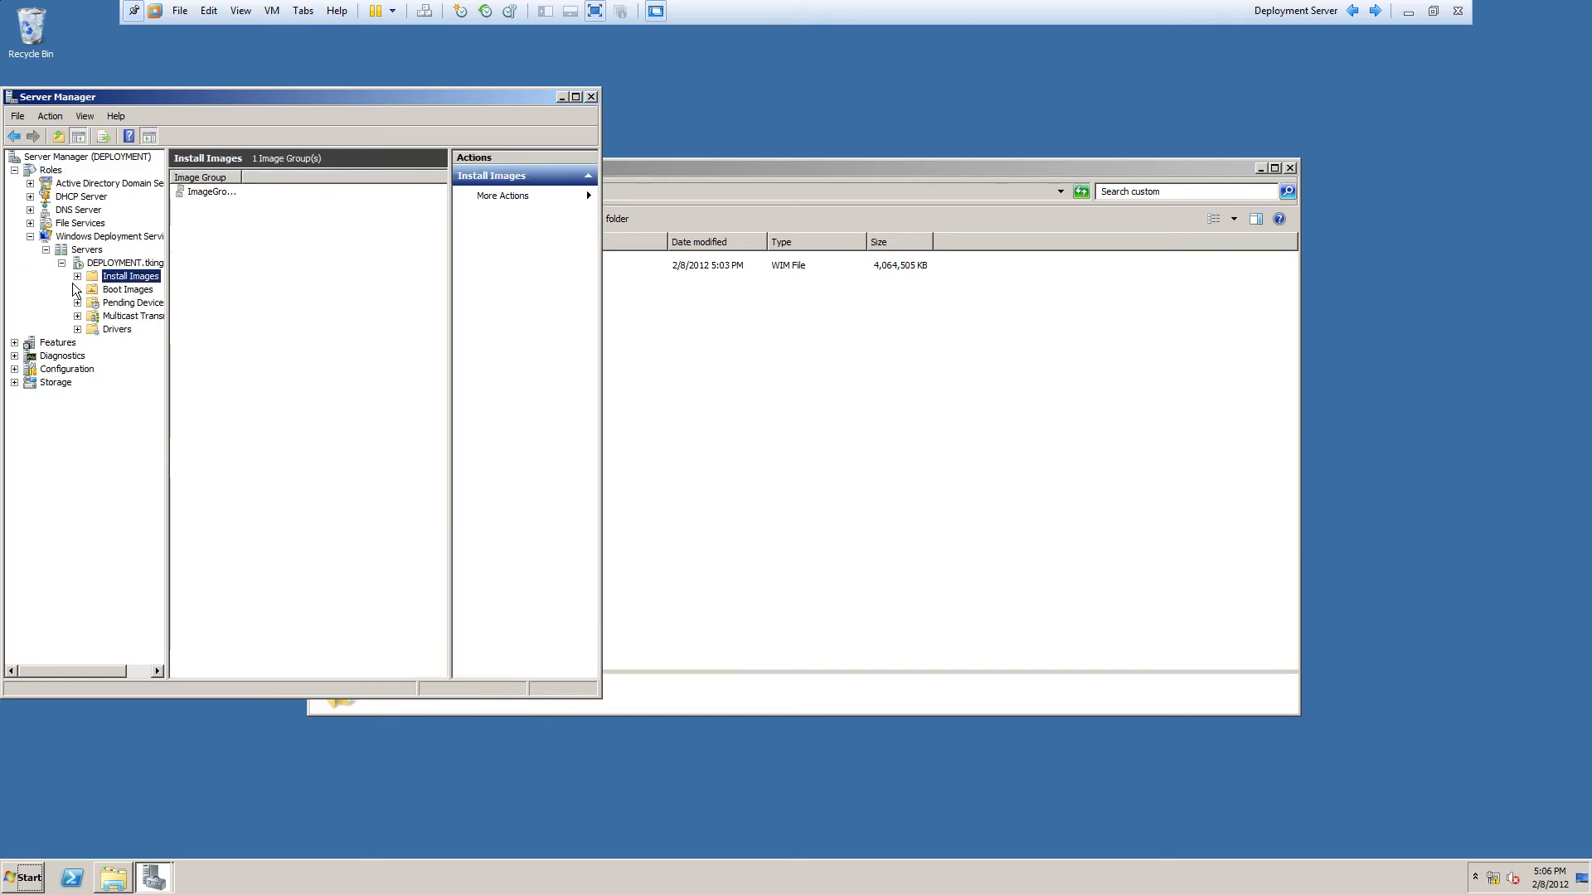
click(213, 192)
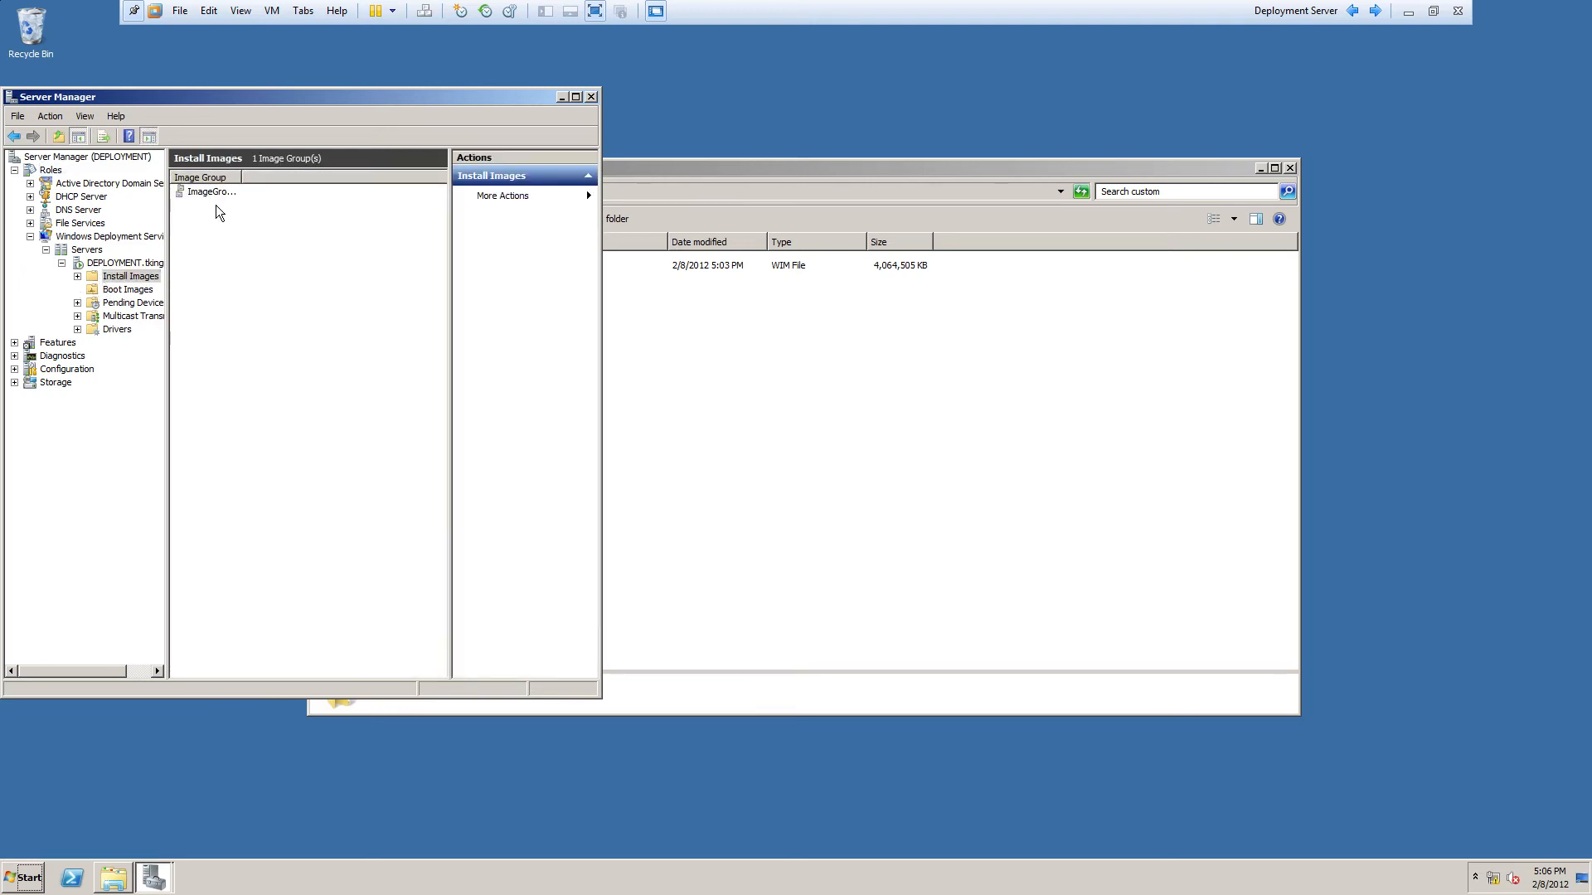
drag(262, 178, 322, 178)
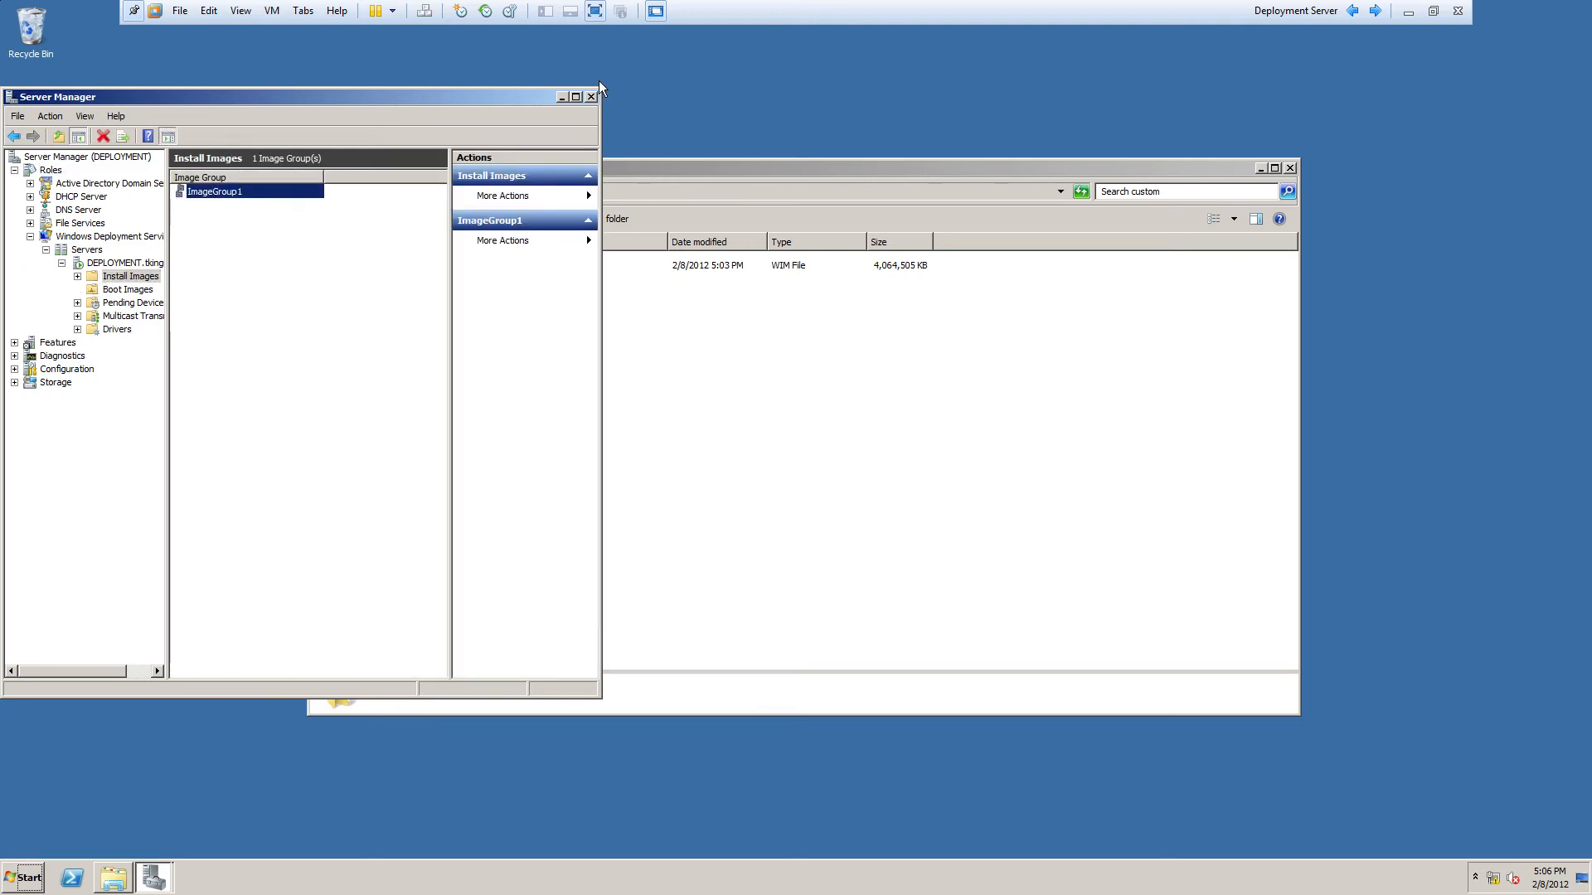
drag(531, 98, 837, 239)
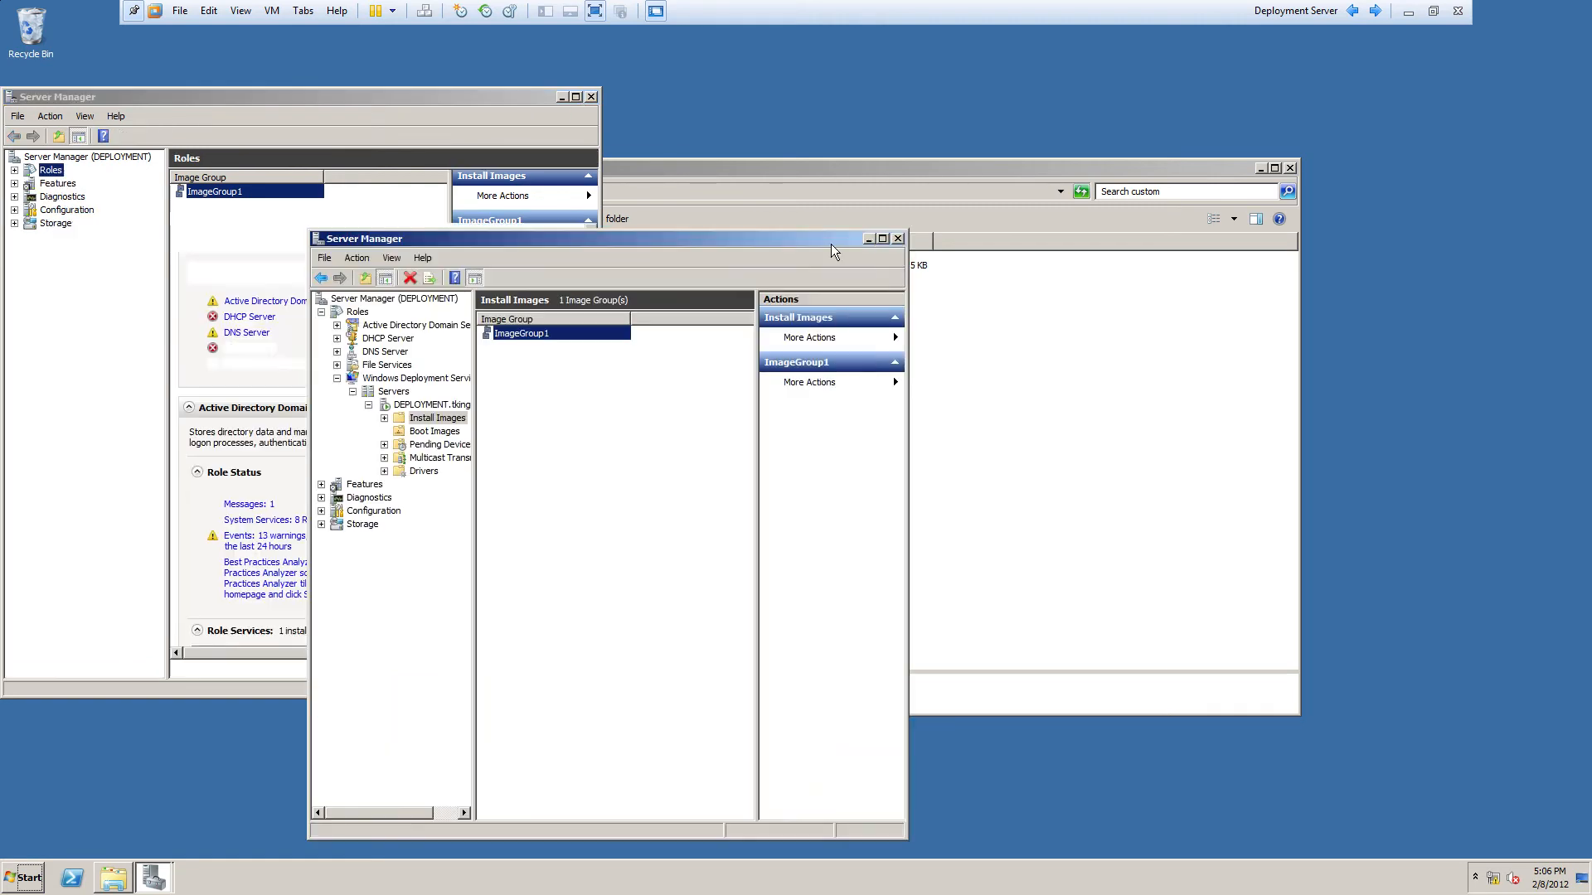
Step: Create a new install image group named Custom
right_click(571, 466)
click(615, 486)
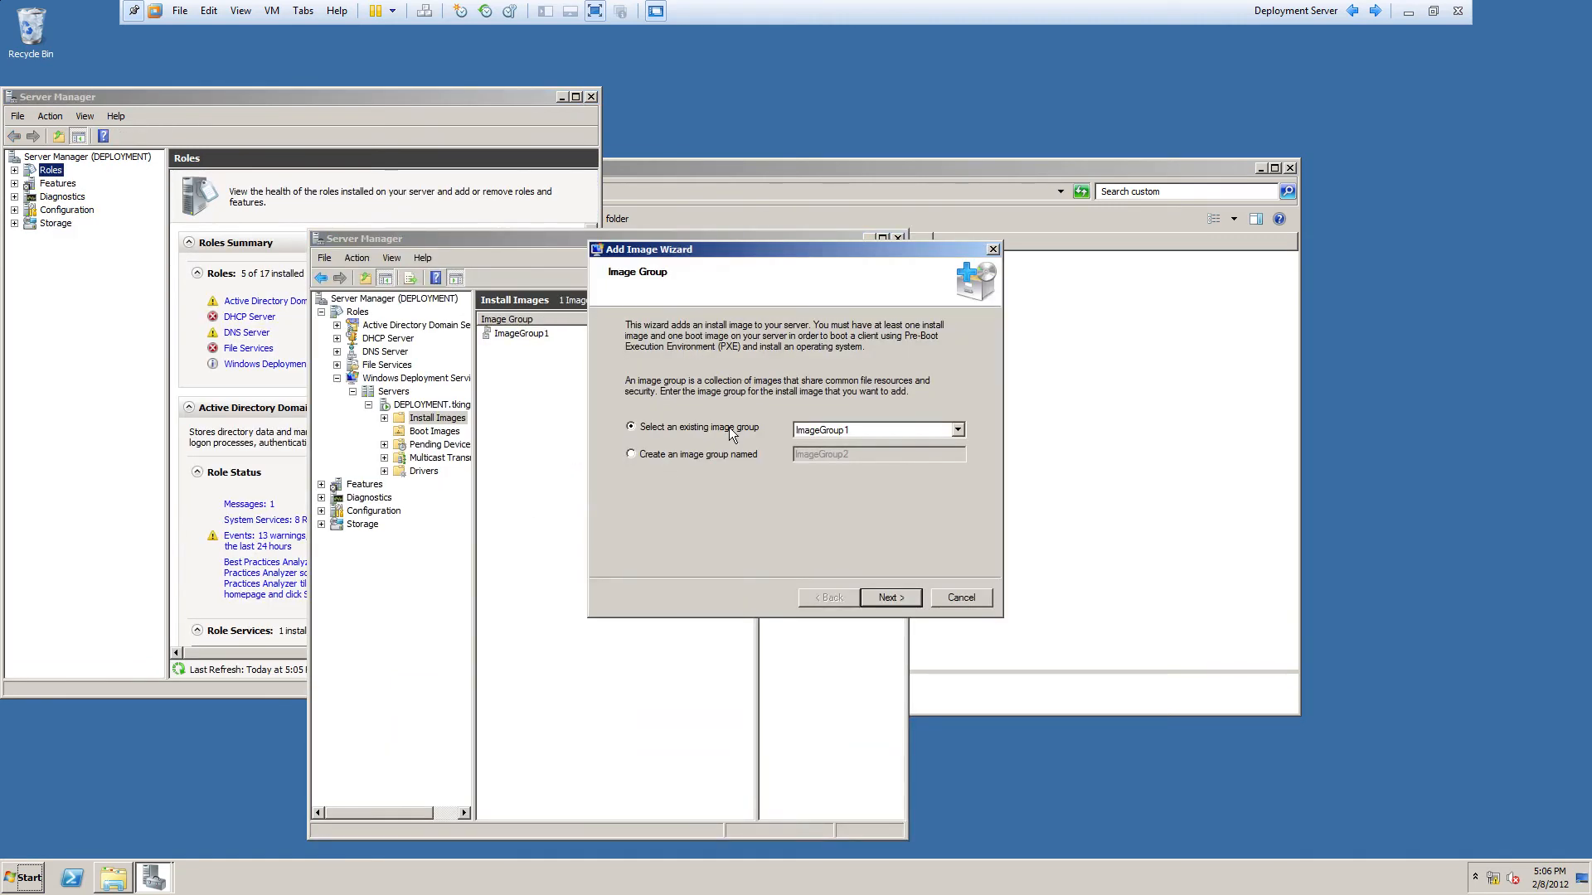
click(958, 597)
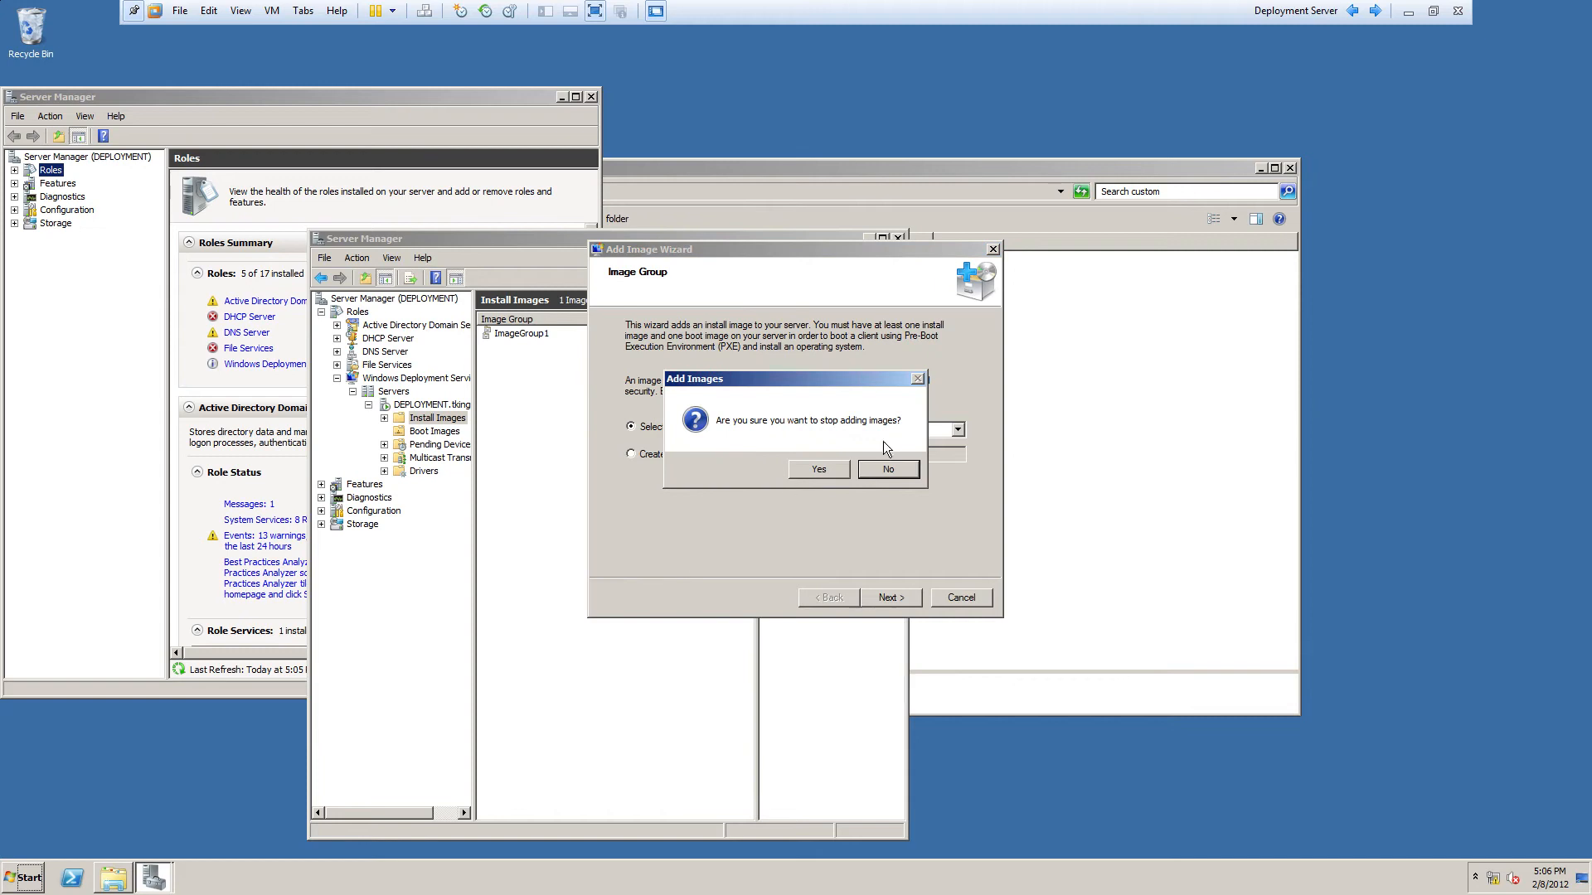
click(818, 469)
right_click(671, 478)
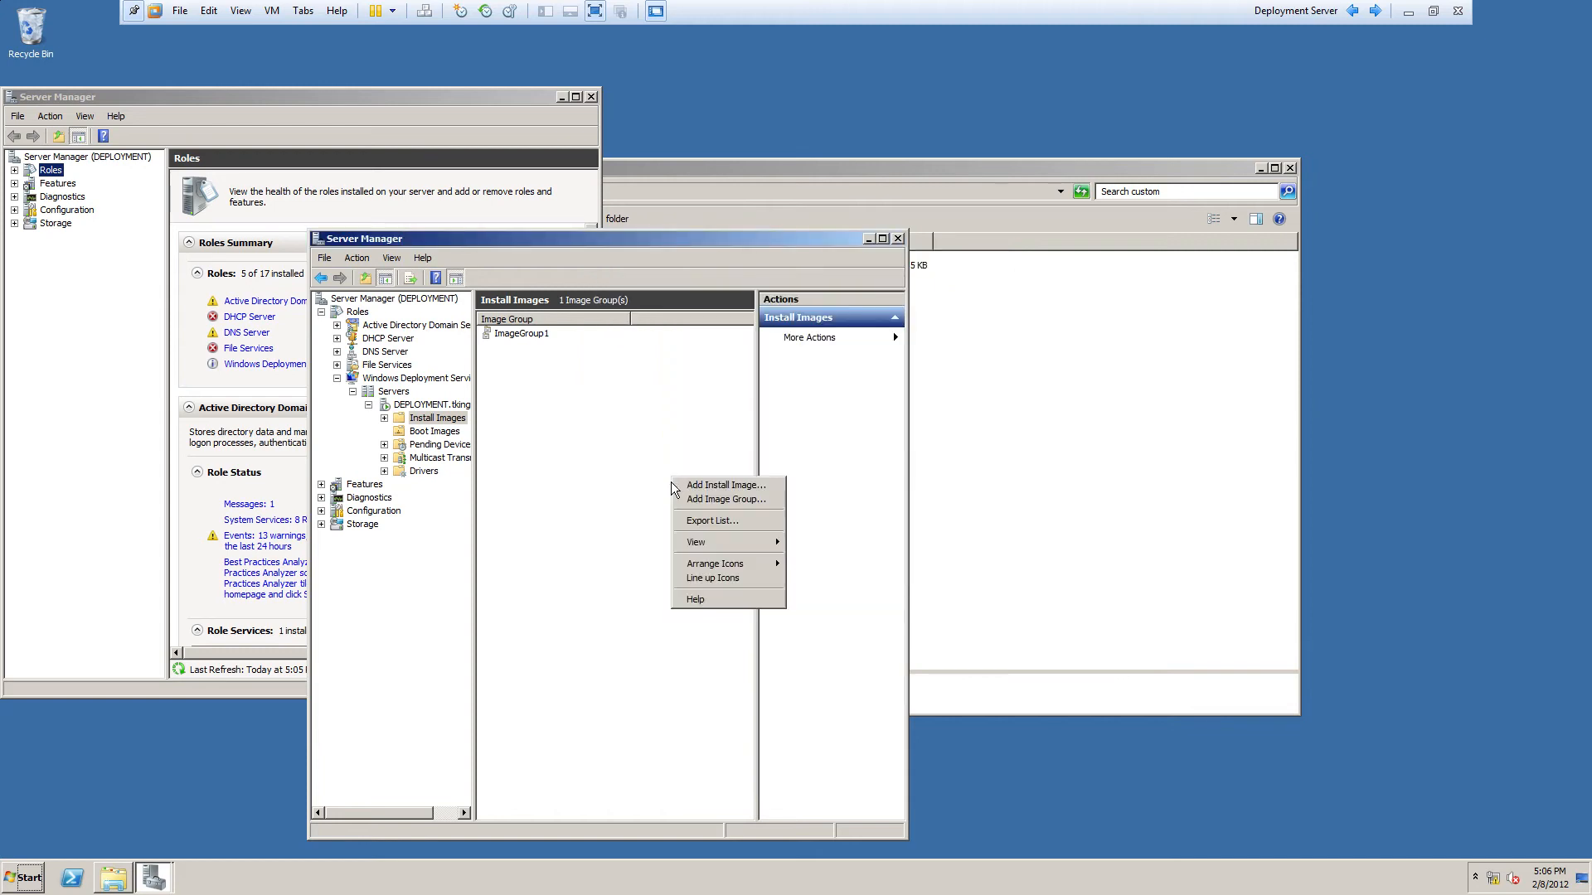
click(726, 502)
text(Custom)
key(Return)
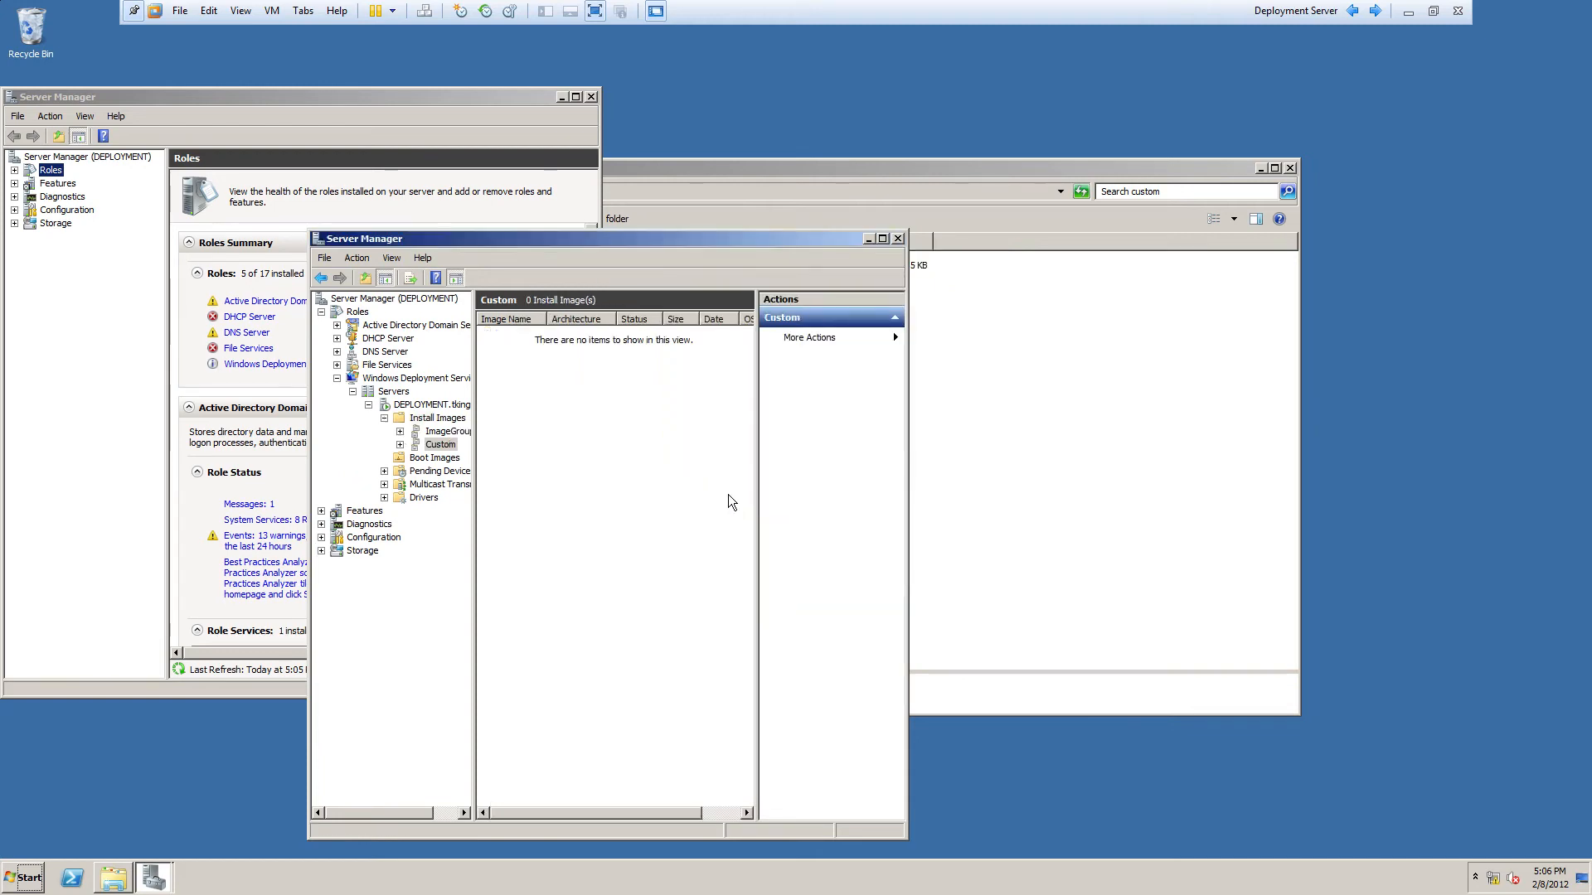
Step: Add Desktop\custom\image.wim to the Custom group as Master Image, then exit full screen
right_click(520, 442)
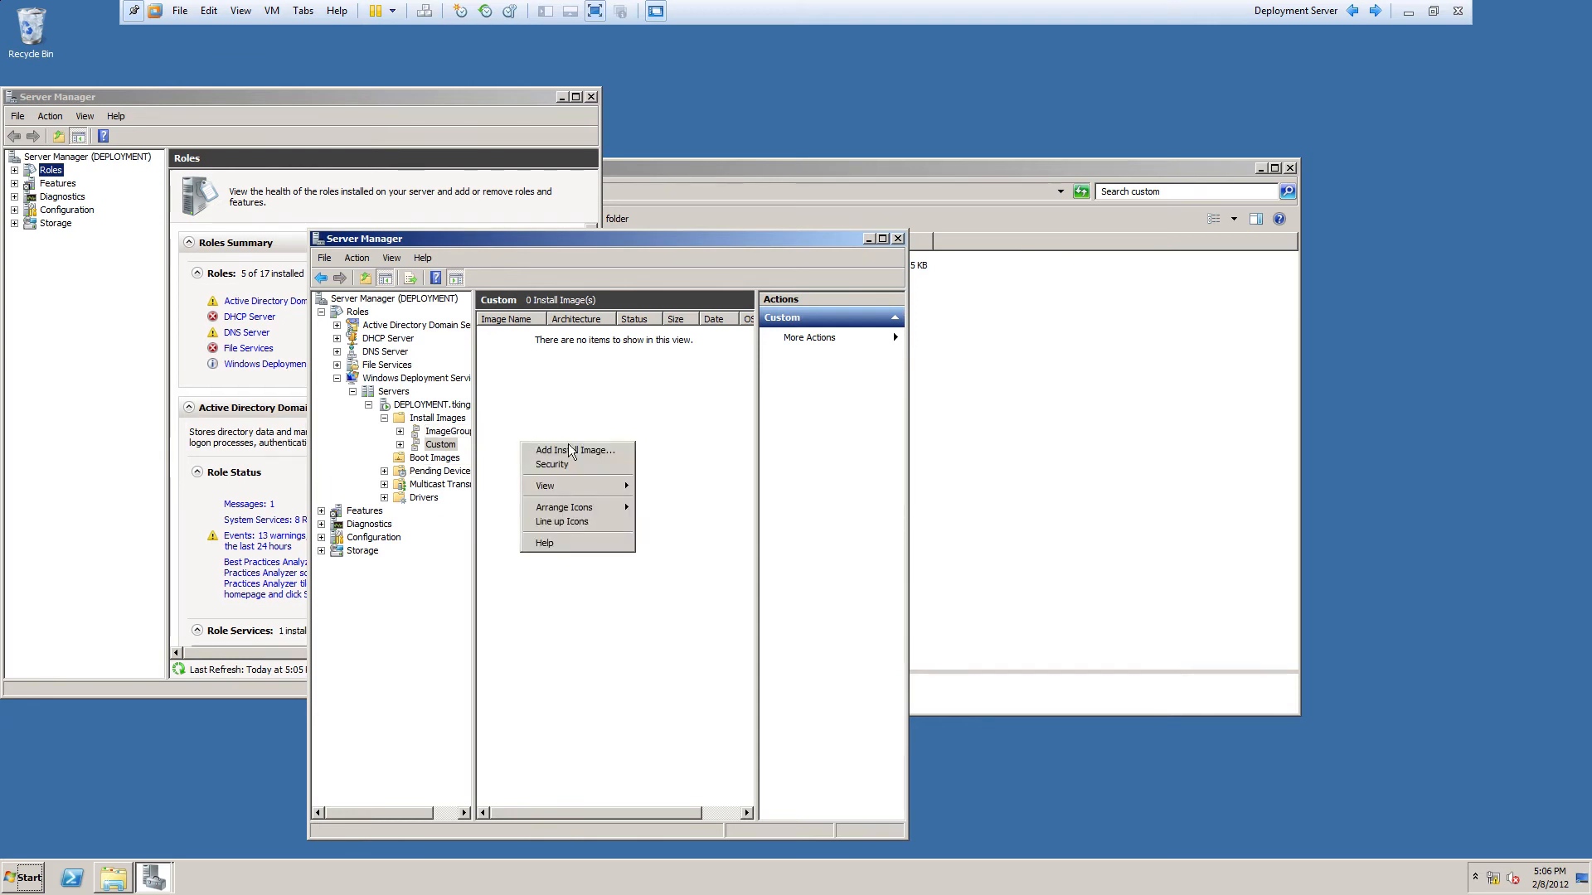
click(571, 451)
click(938, 377)
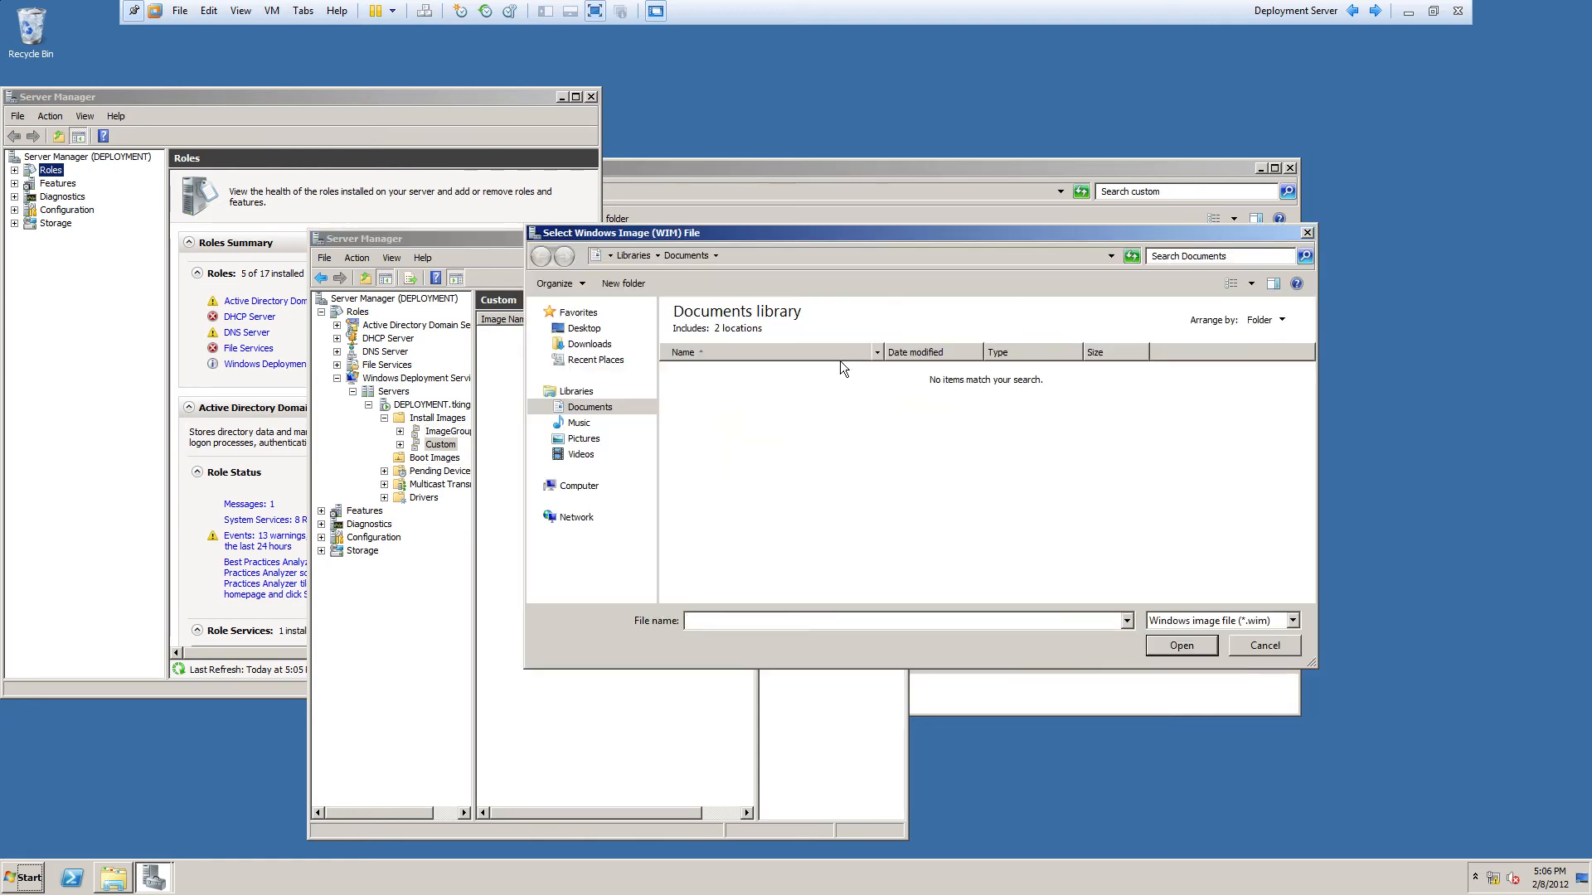
click(583, 328)
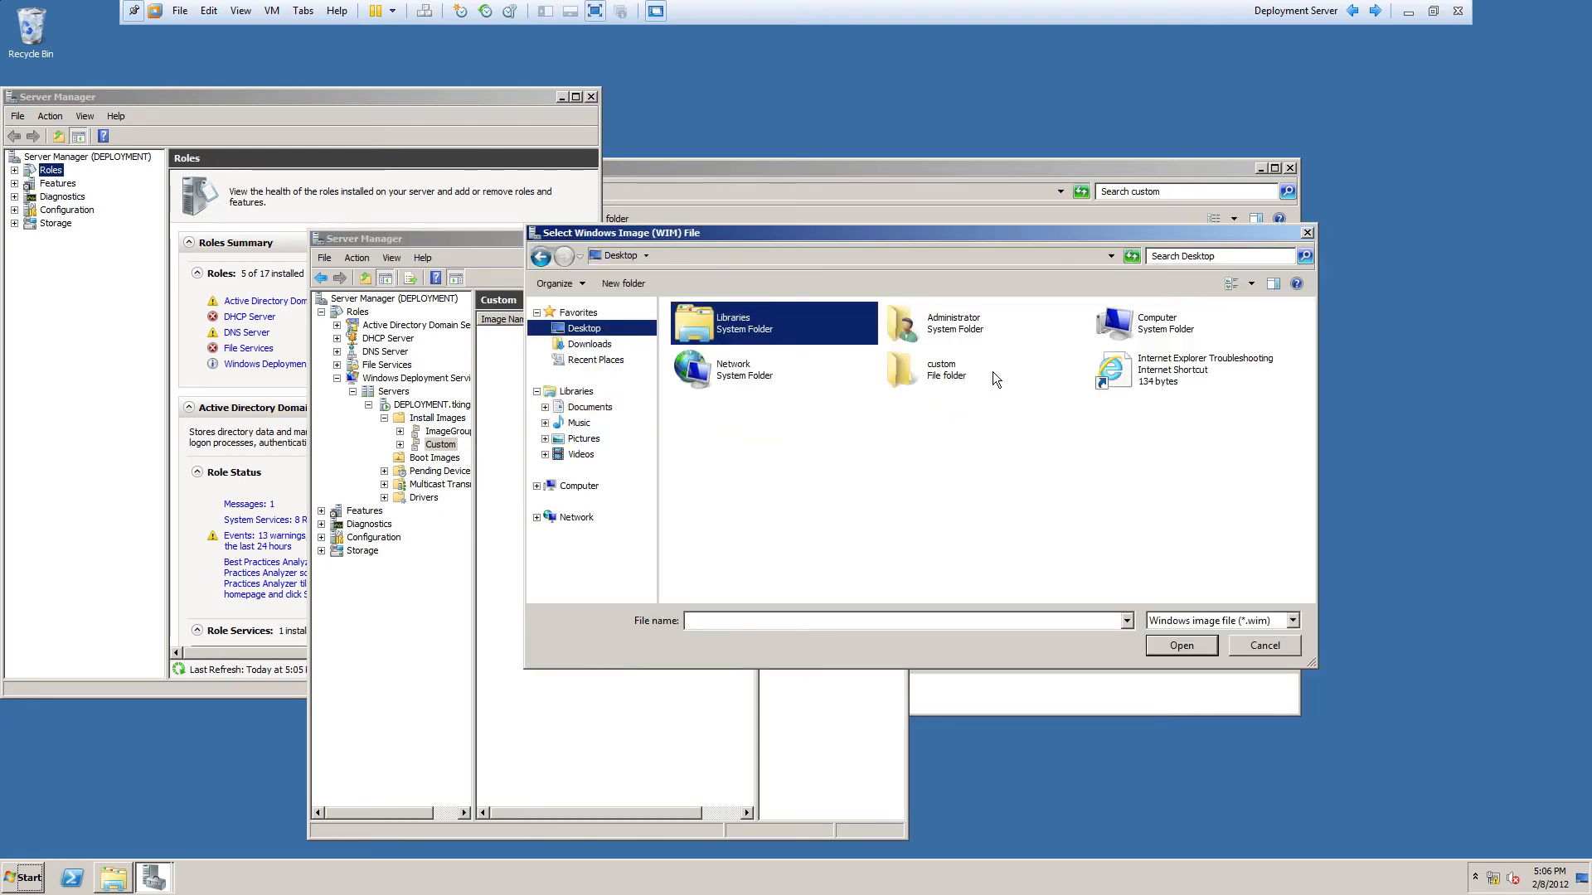
double_click(993, 375)
double_click(764, 325)
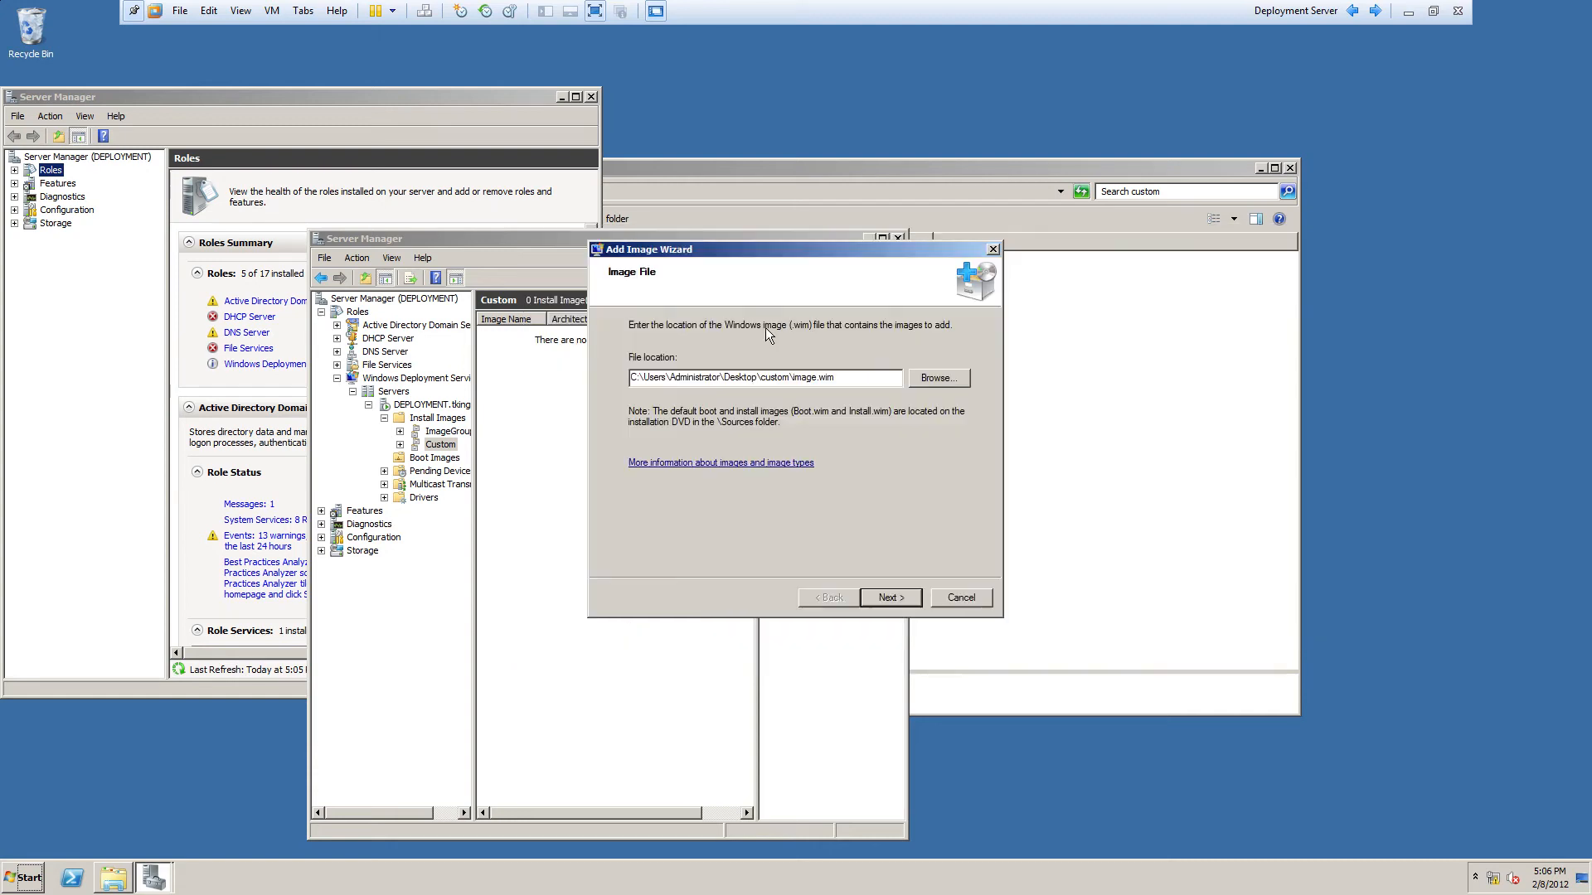
click(890, 598)
click(892, 599)
click(892, 599)
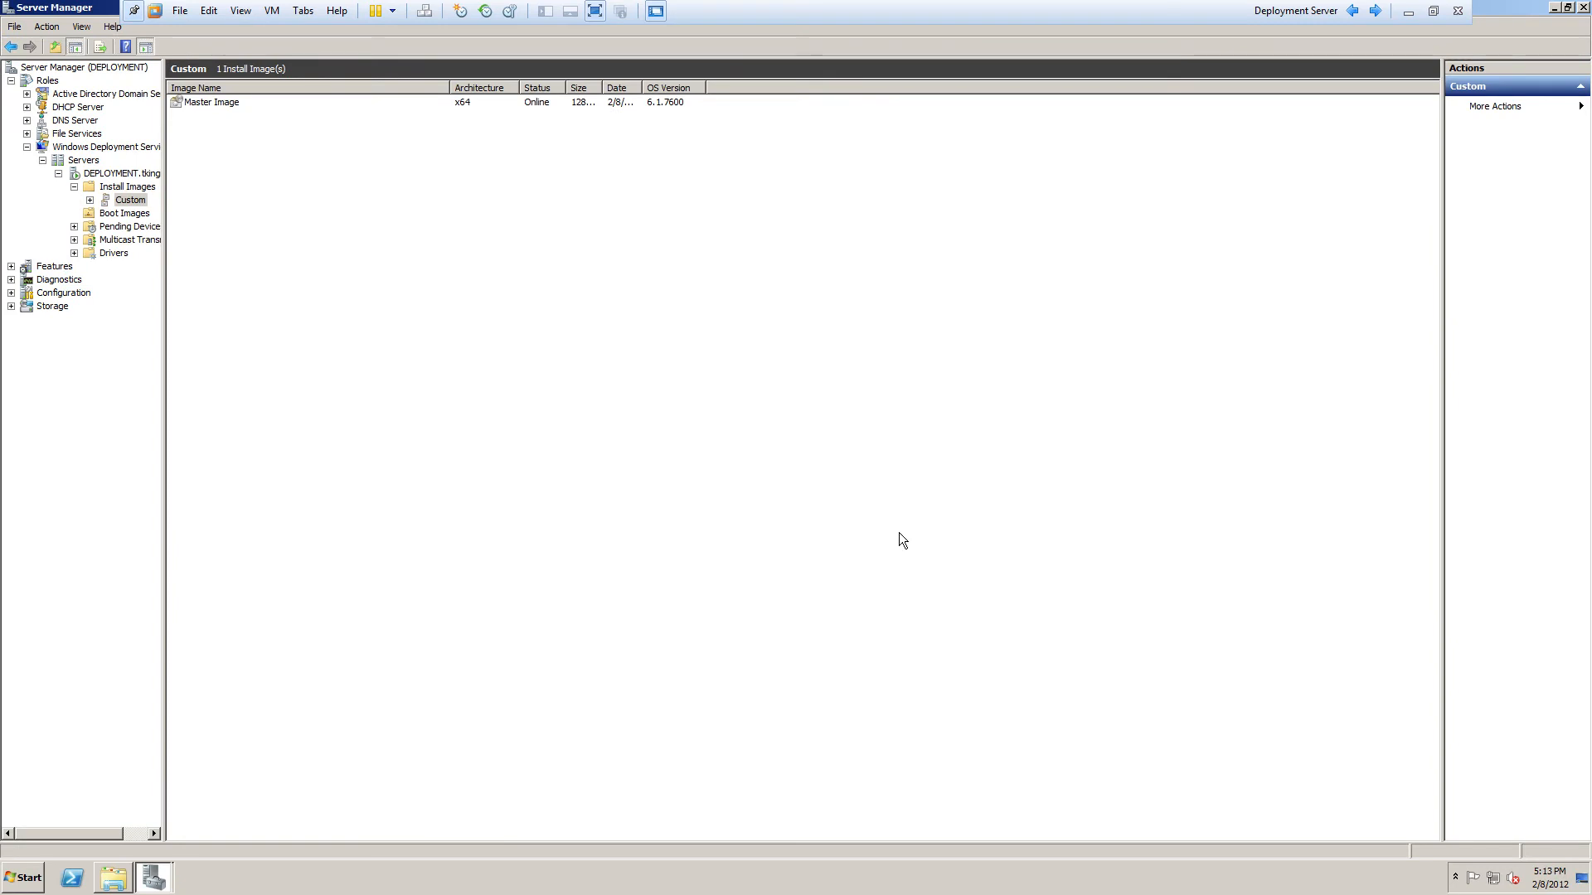
click(194, 102)
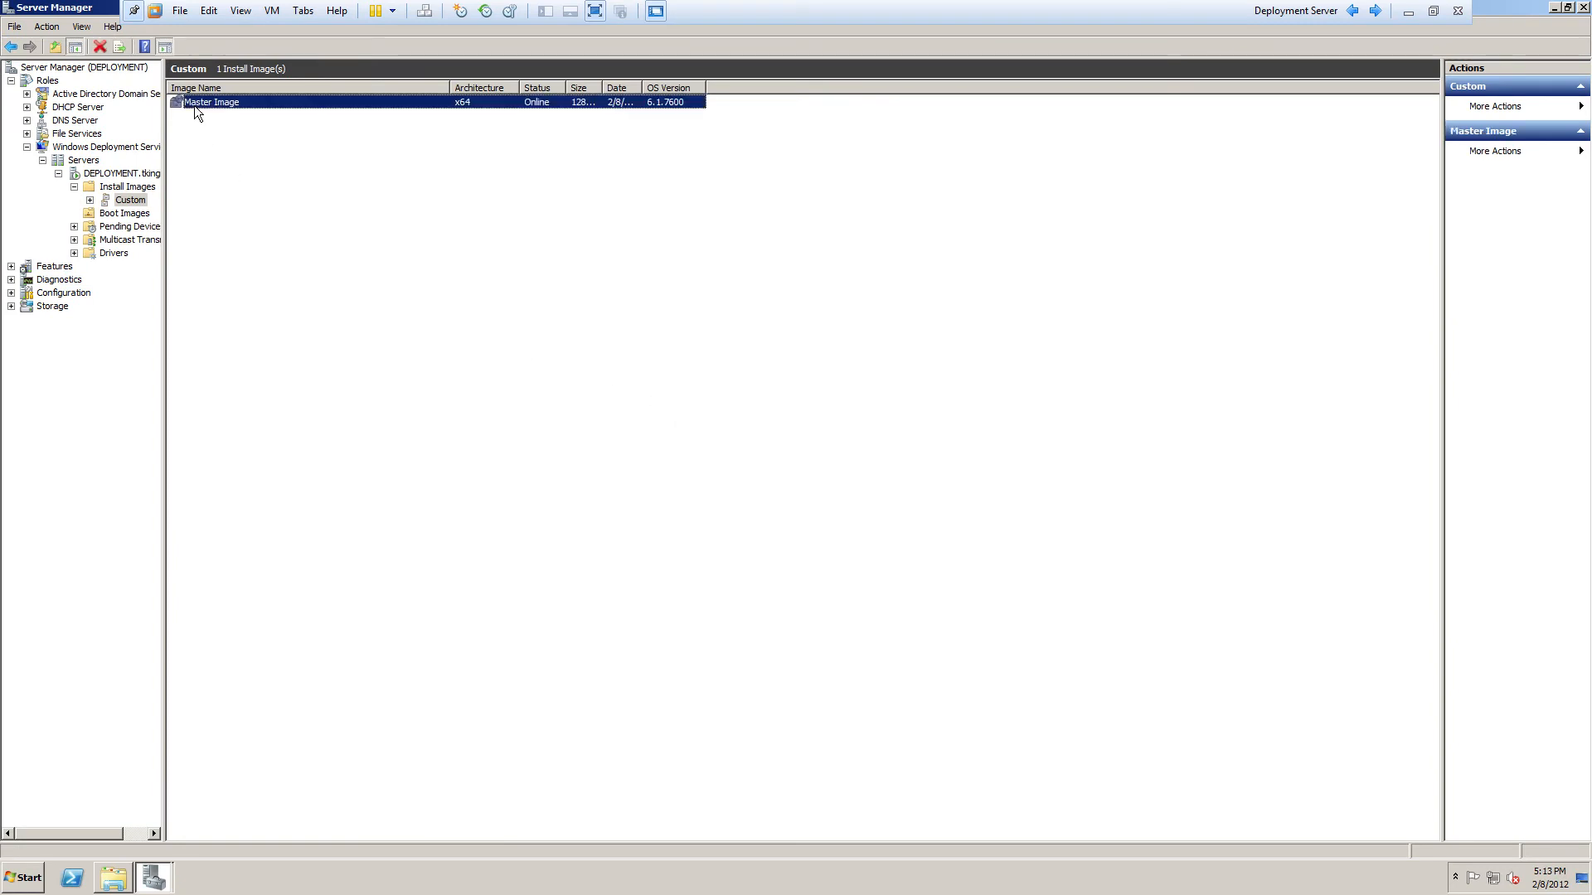
click(255, 178)
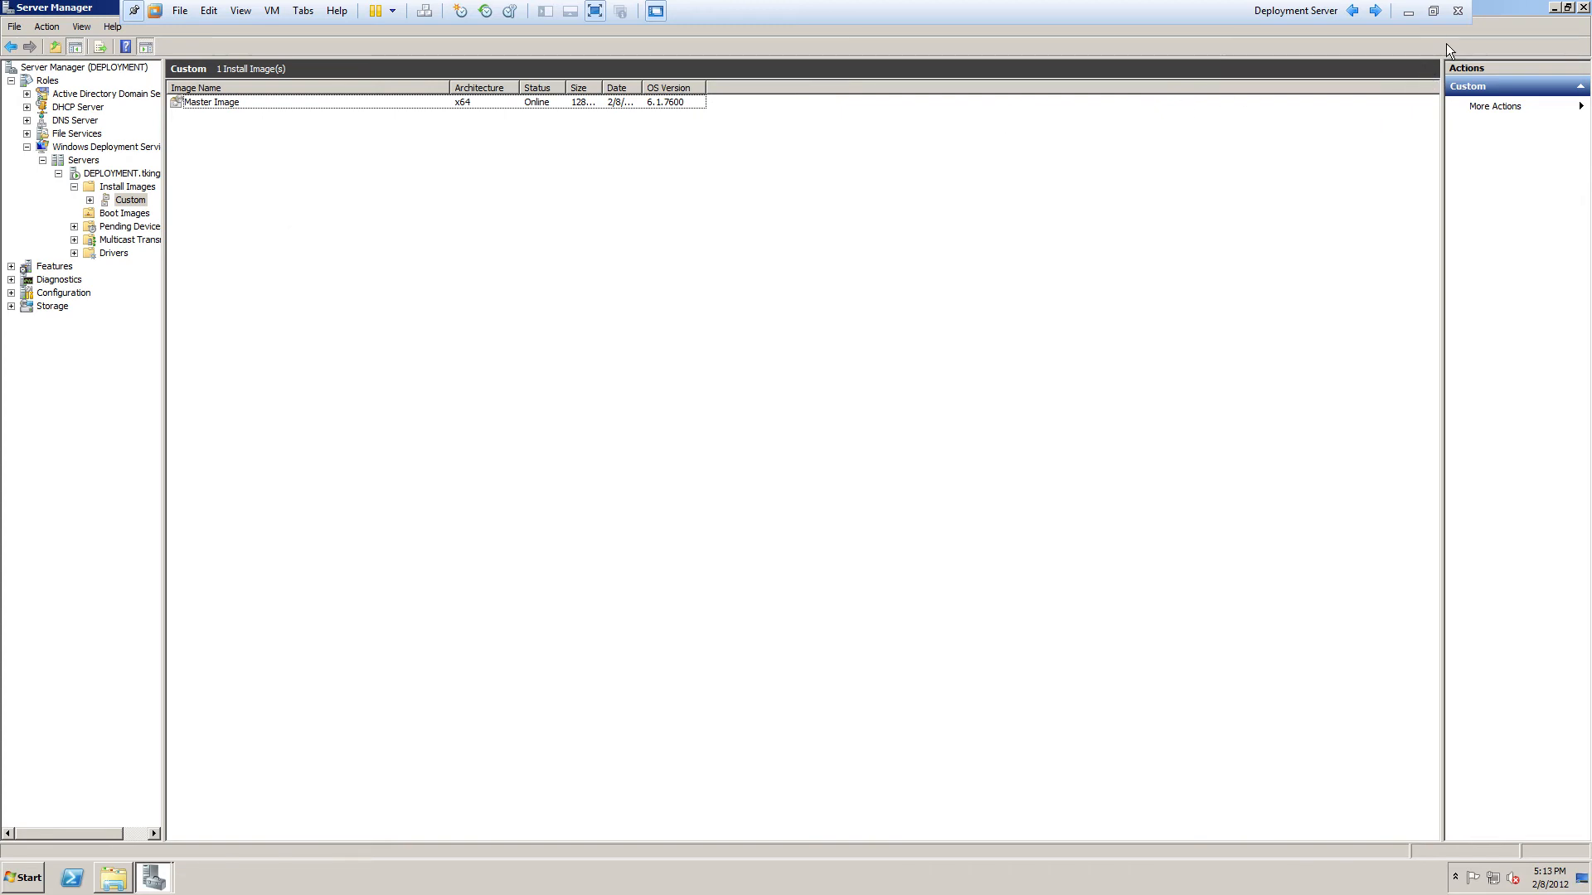
click(1432, 11)
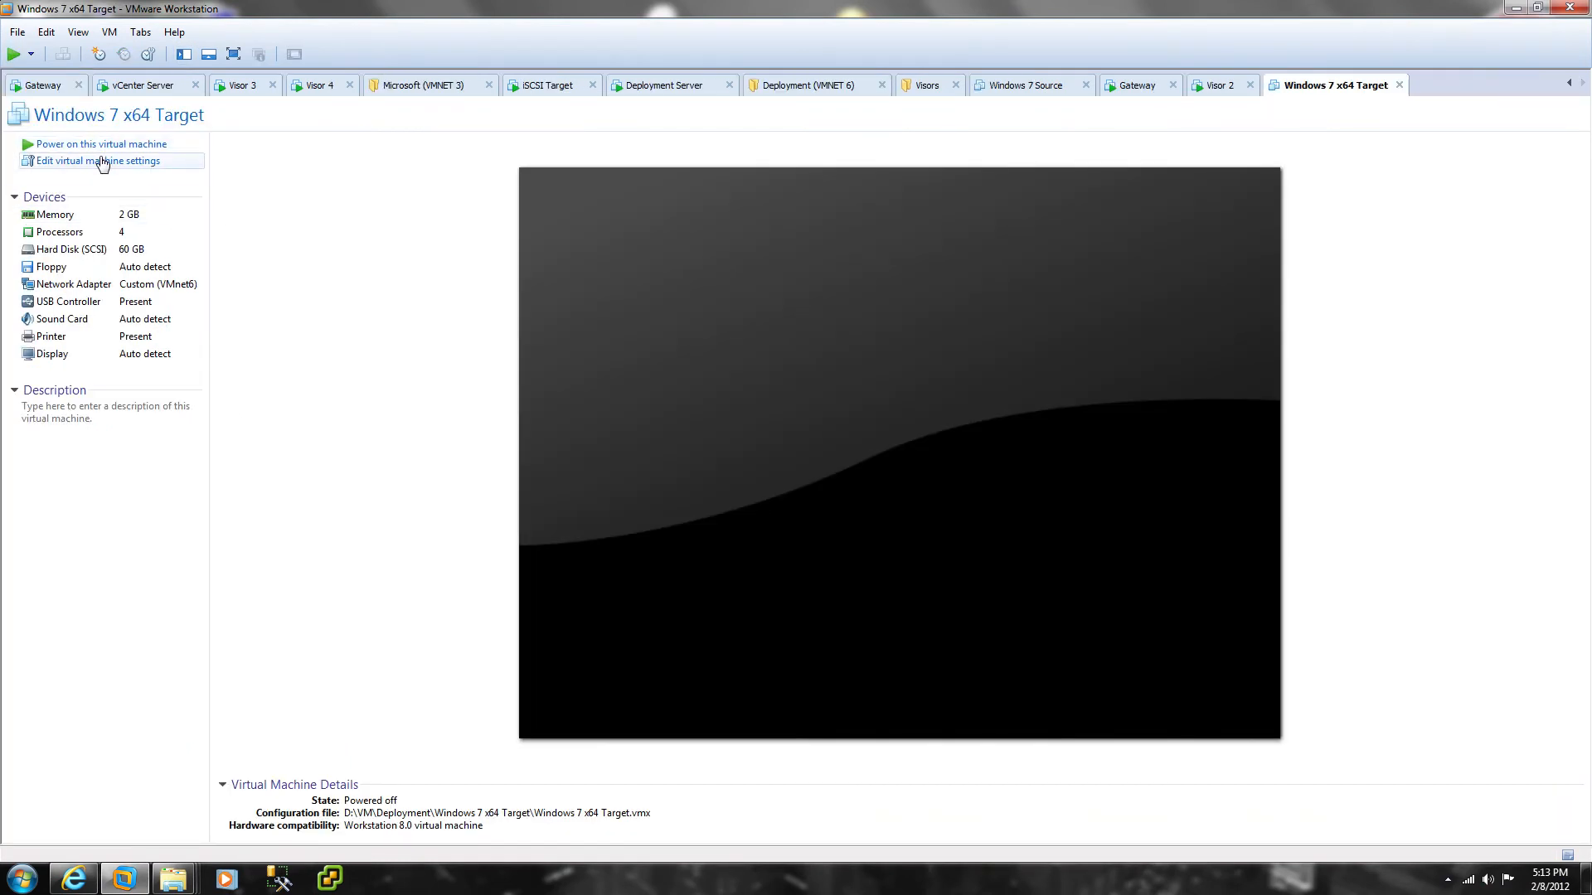
Step: Review the Target VM's floppy, USB and network adapter settings and close the settings
click(103, 162)
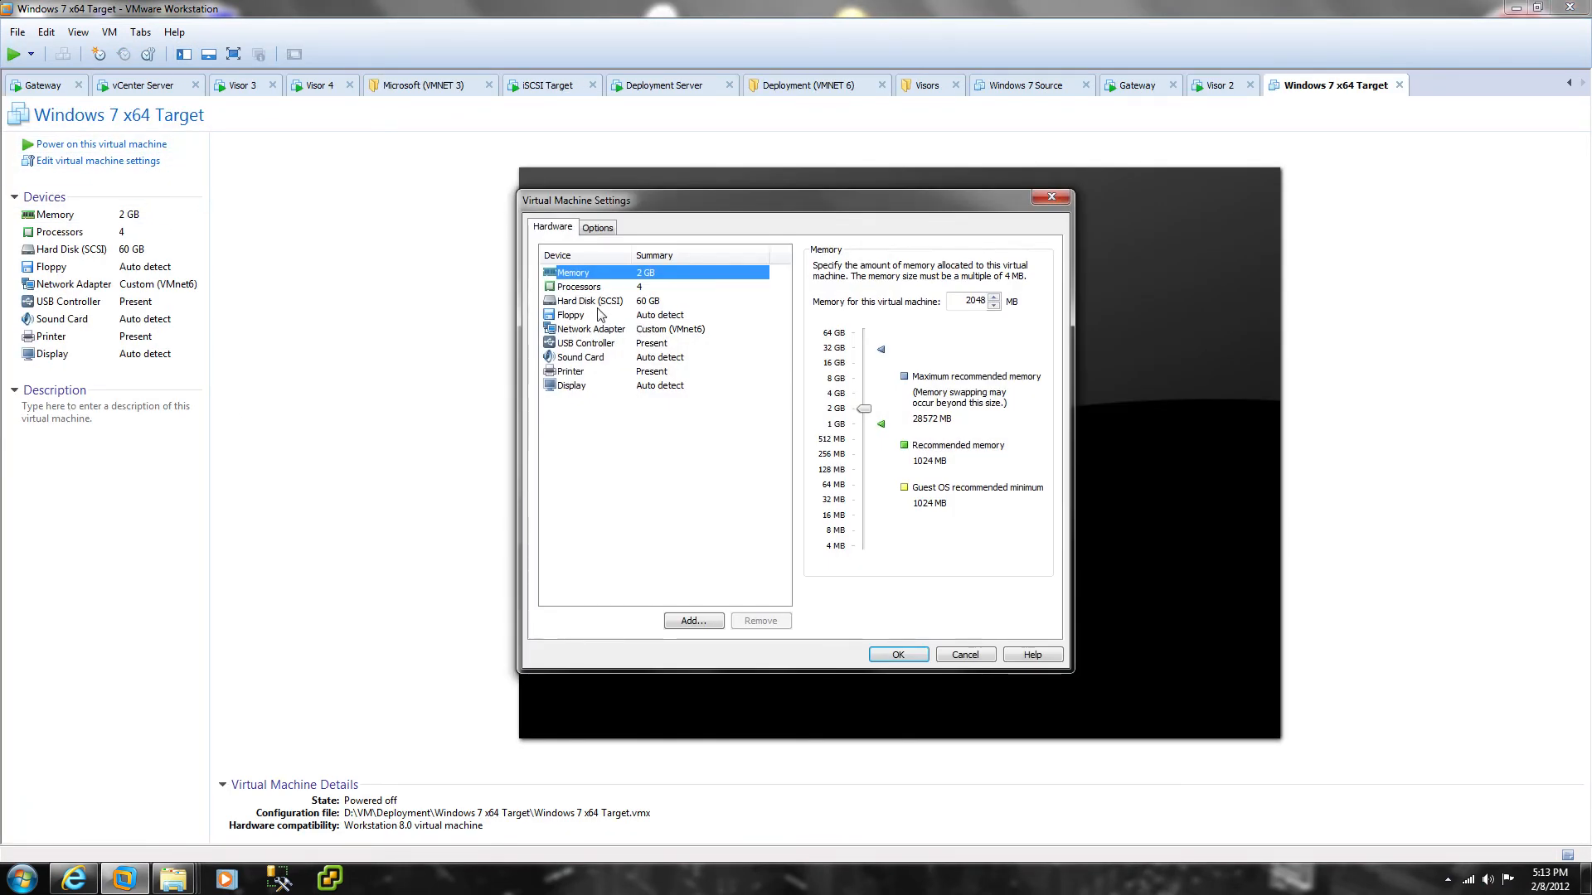
click(600, 315)
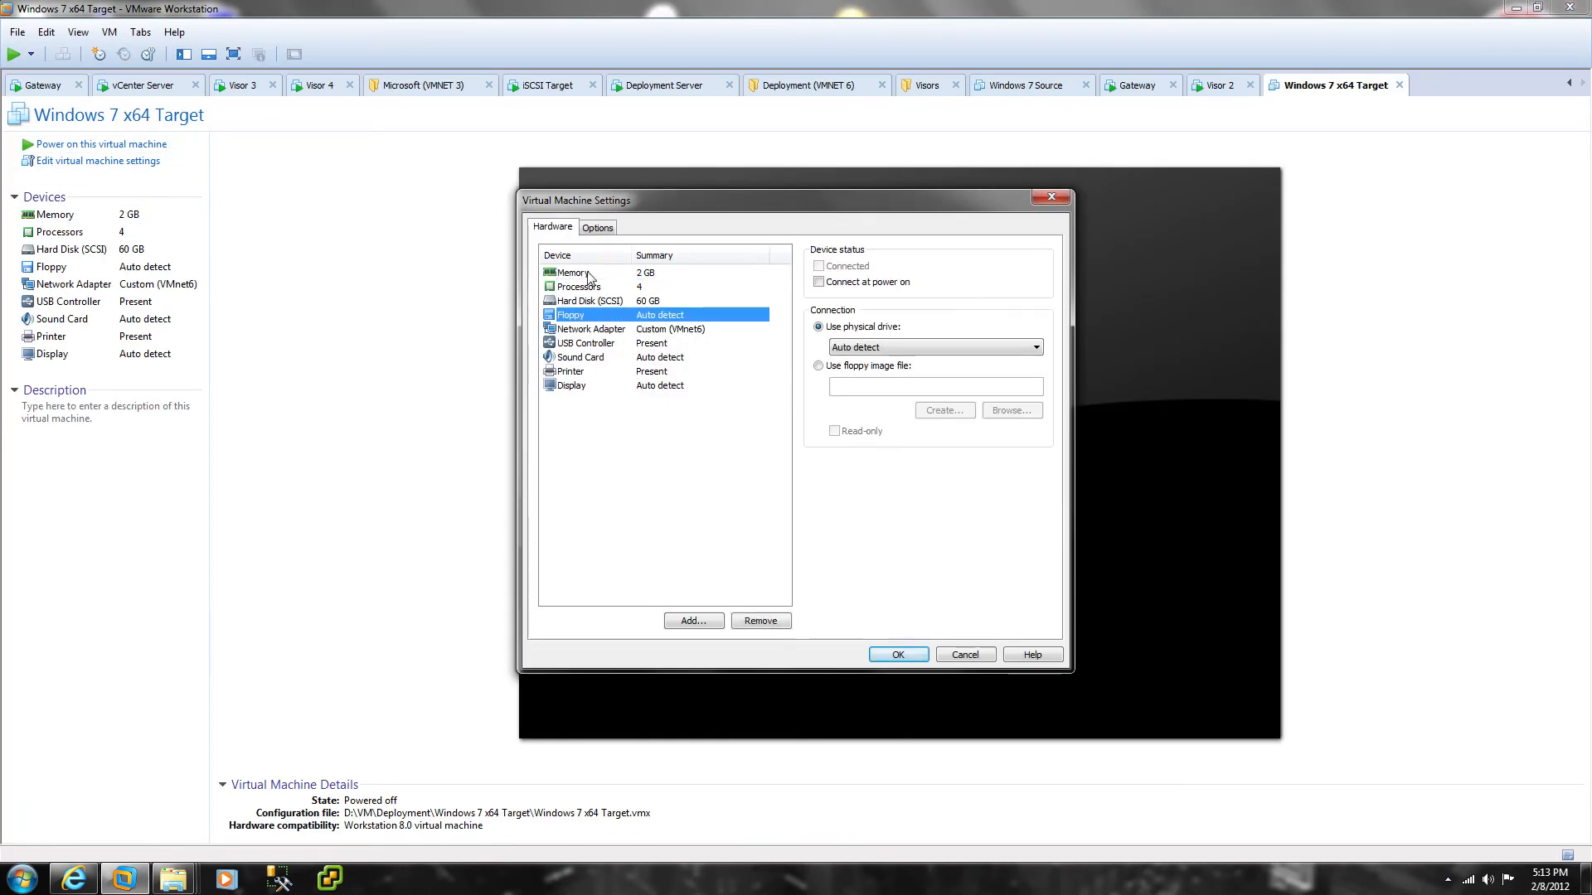
click(639, 340)
click(645, 329)
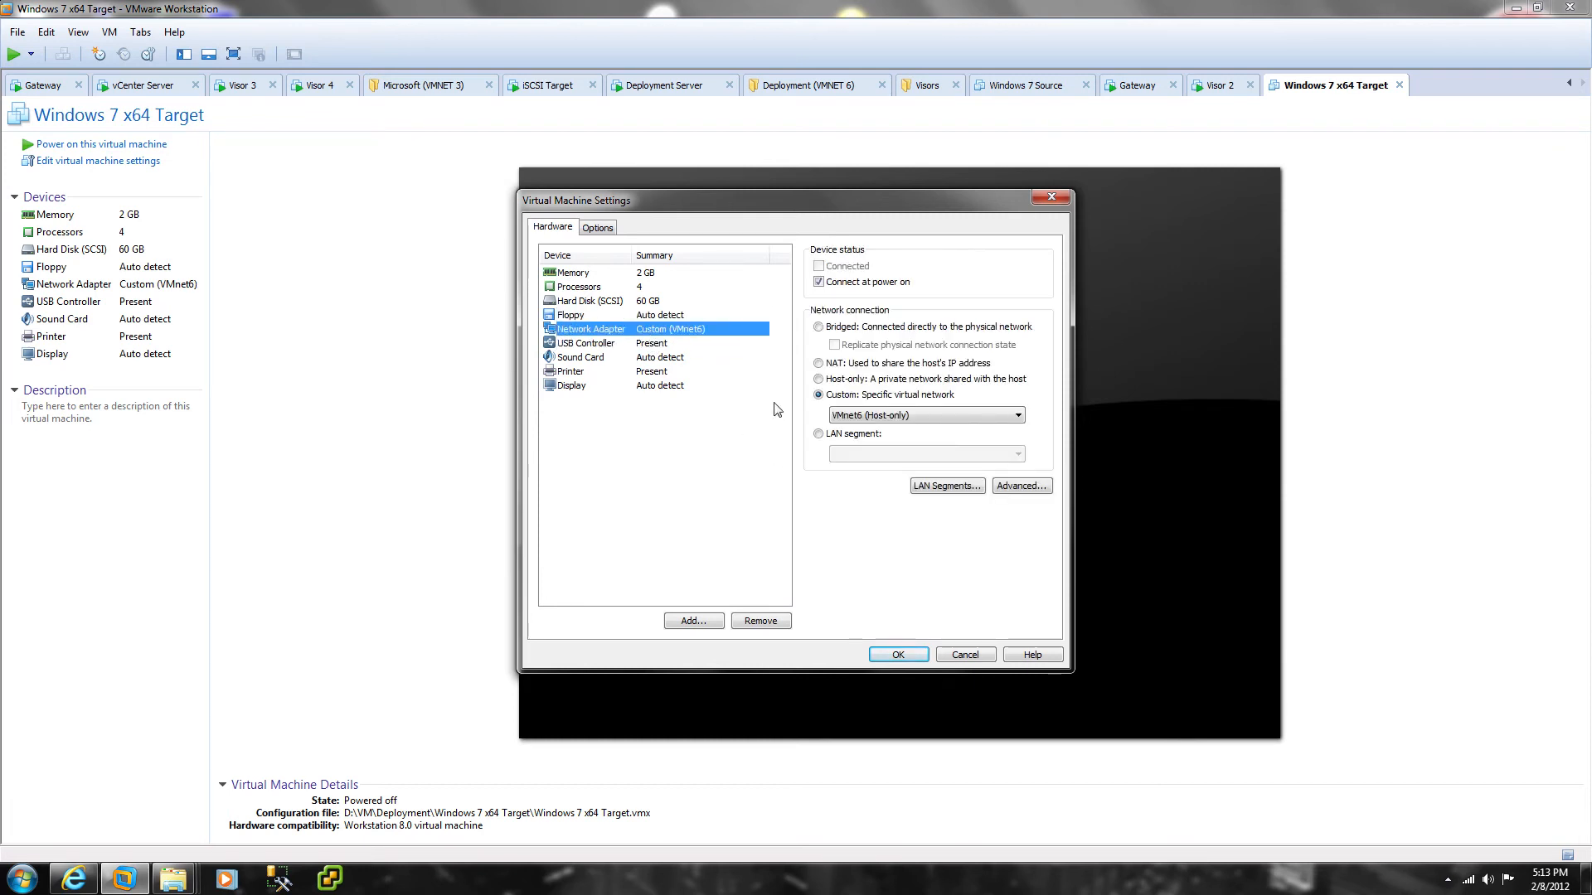
click(898, 656)
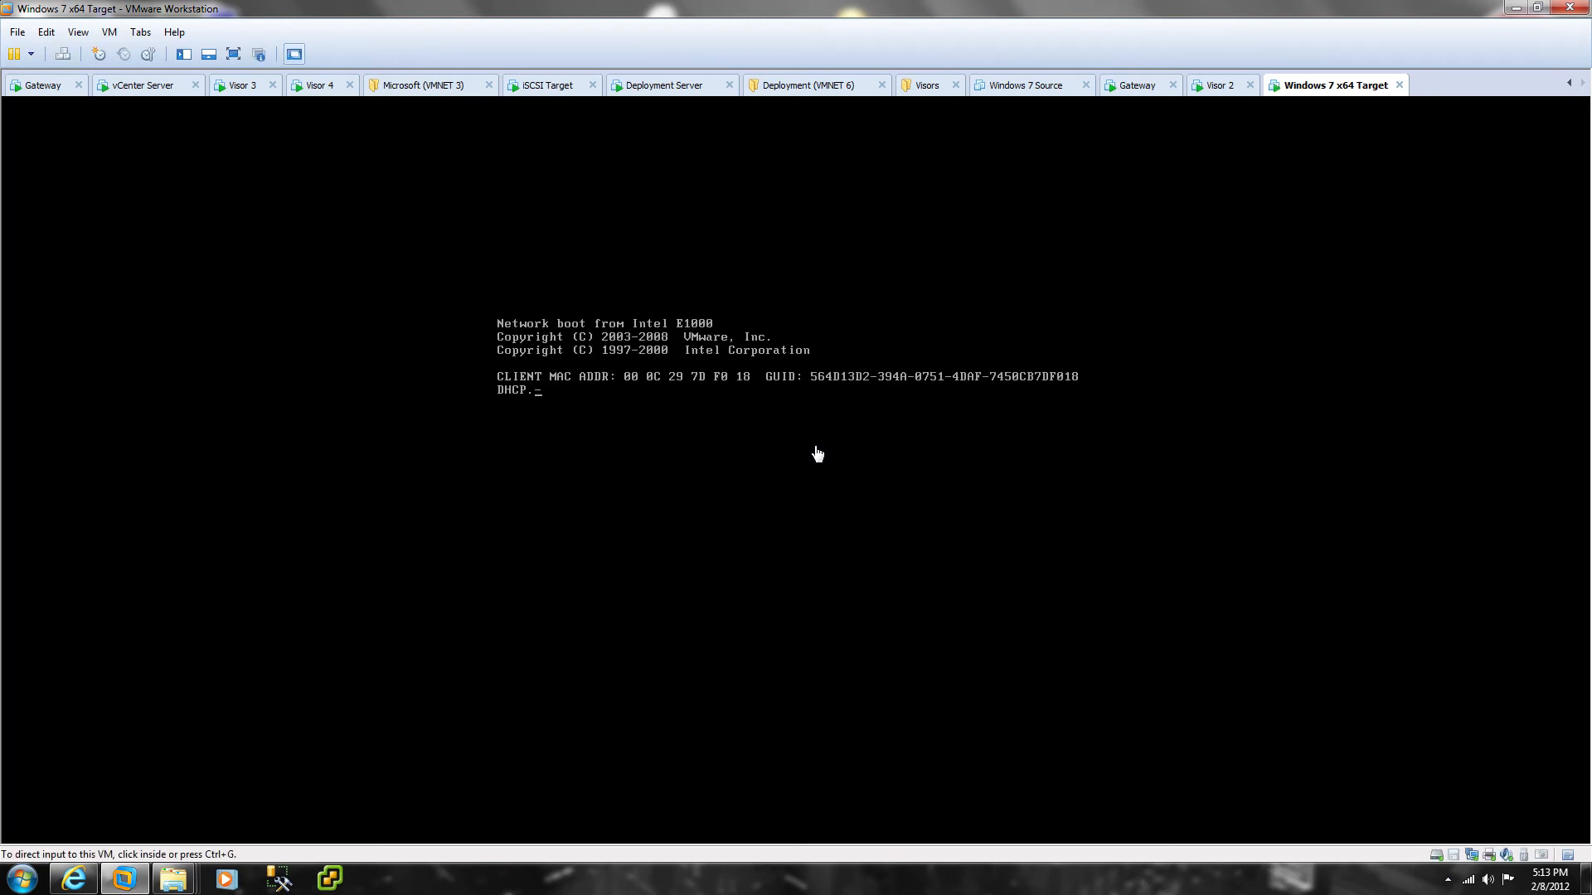
Step: Power on the Target VM and PXE boot it with F12 into Windows Deployment Services
click(814, 445)
key(F12)
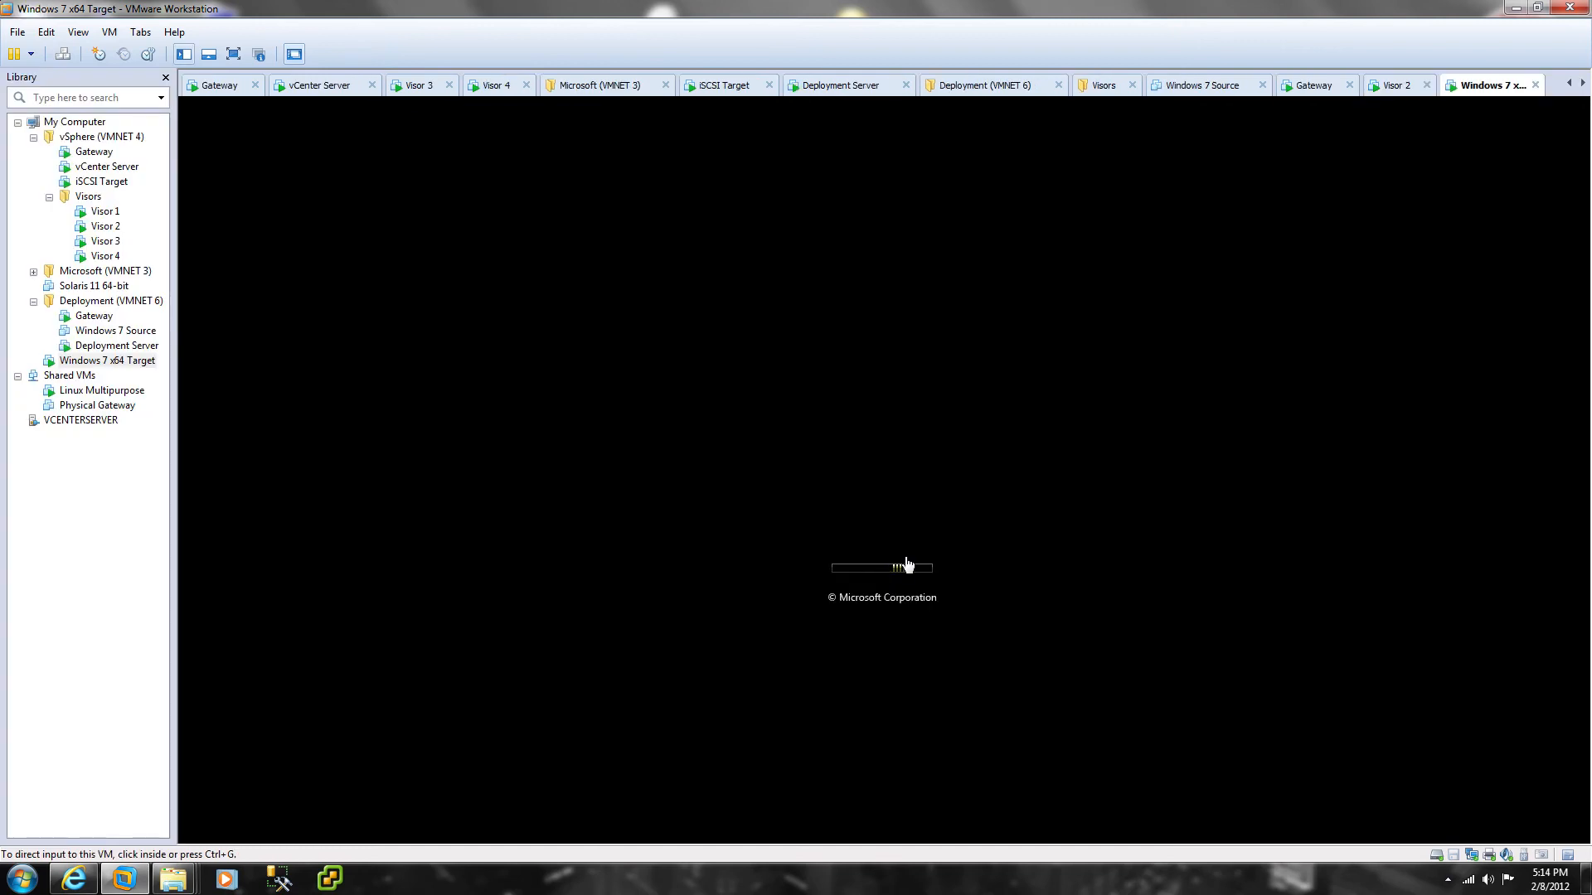
click(908, 564)
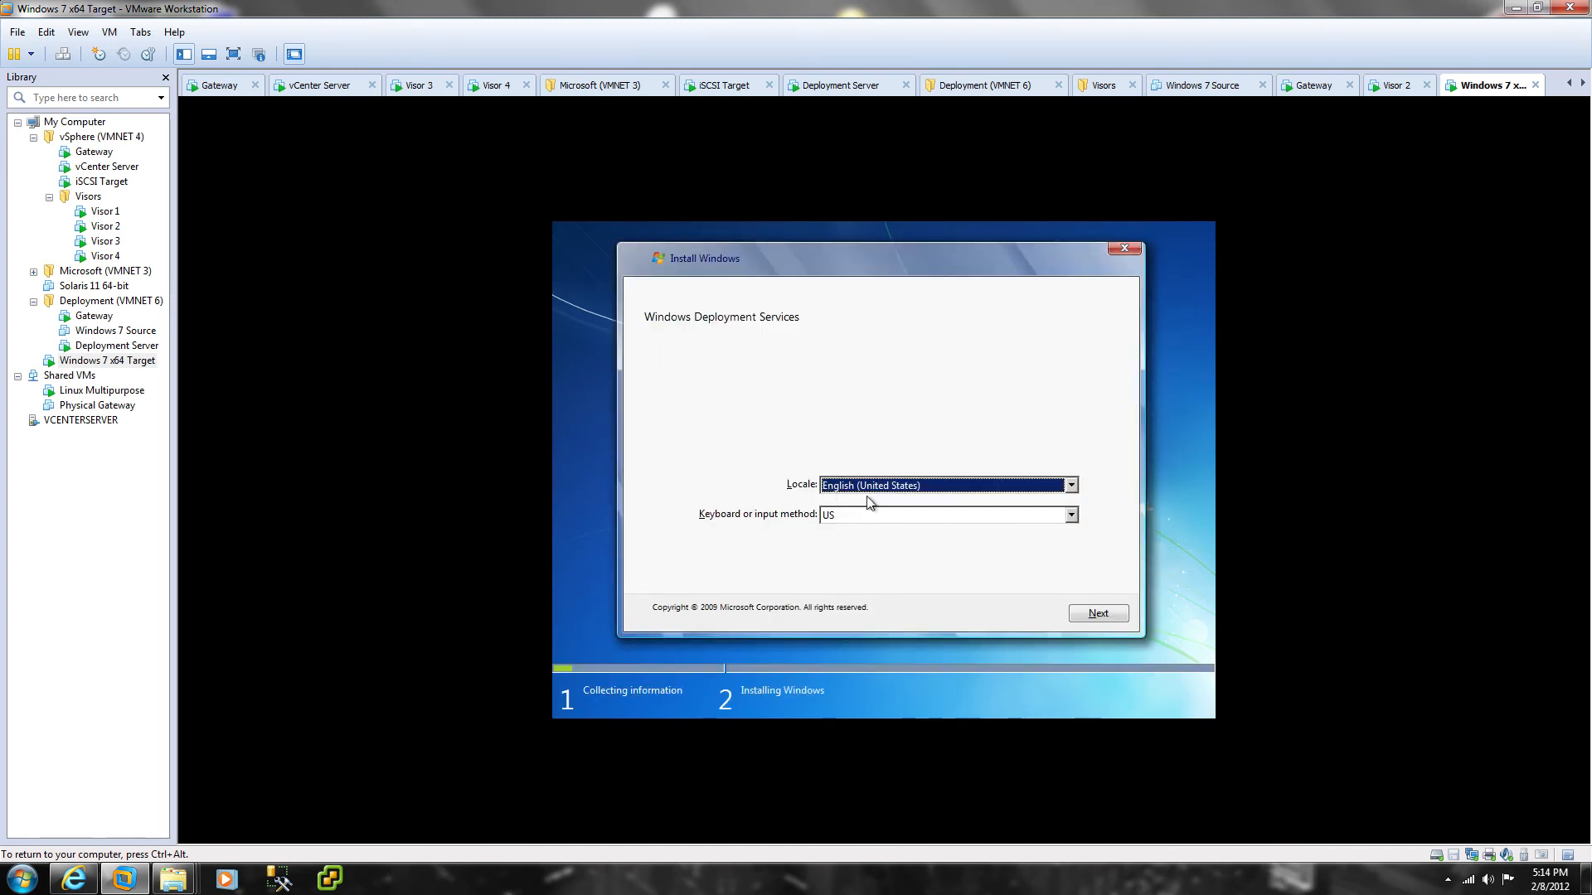
Step: Accept the locale, sign in with the domain credentials, and pick Master Image to install
click(1090, 622)
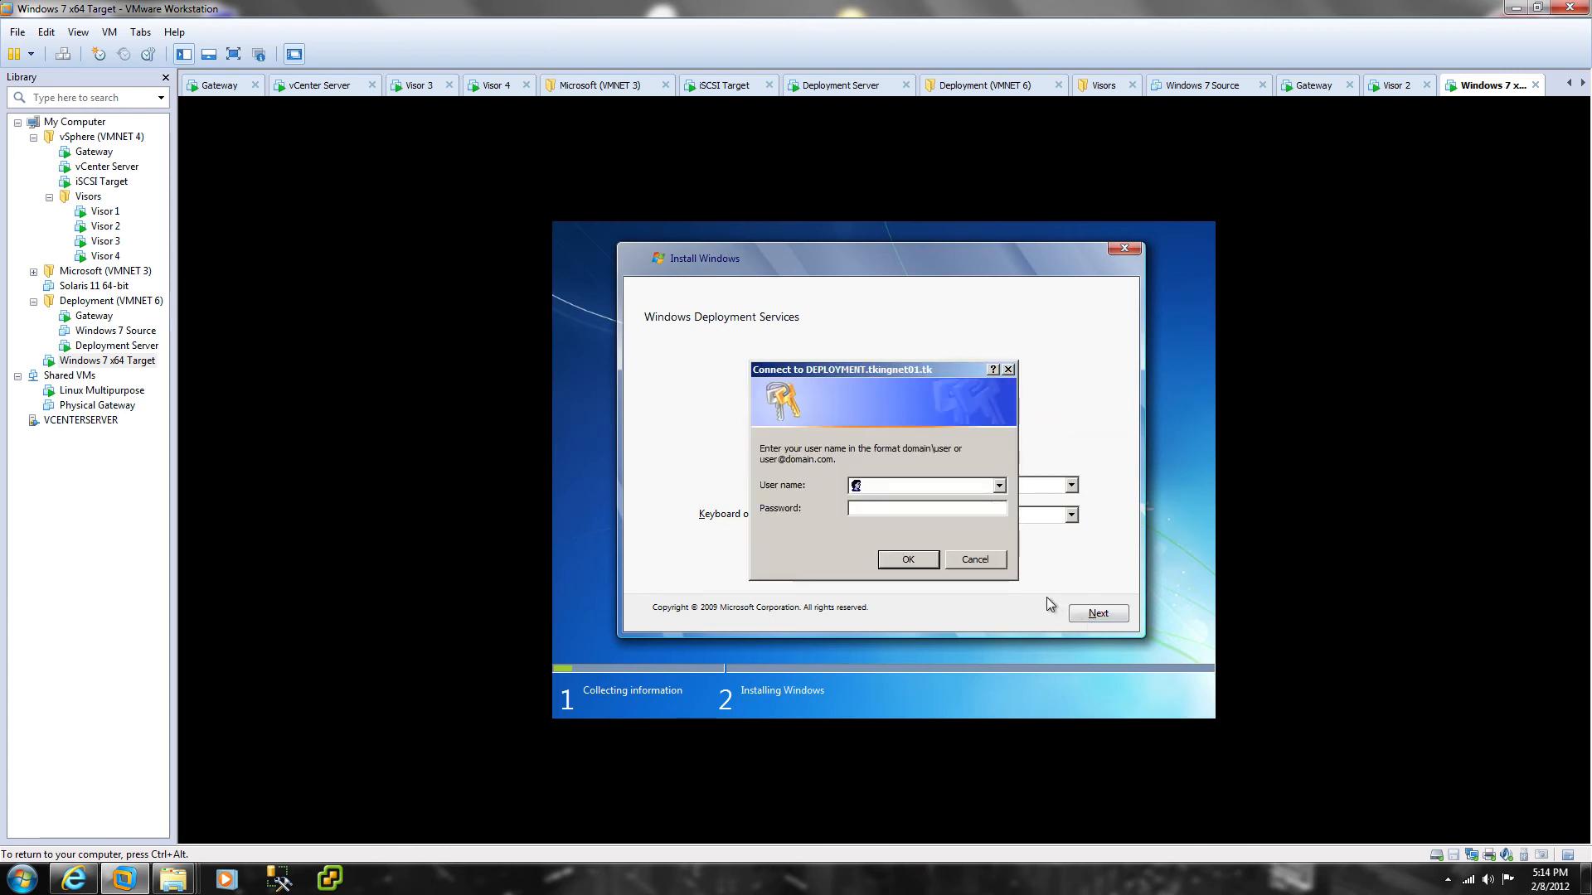
text(tkingnet)
text(1\)
text(•••••••)
key(Return)
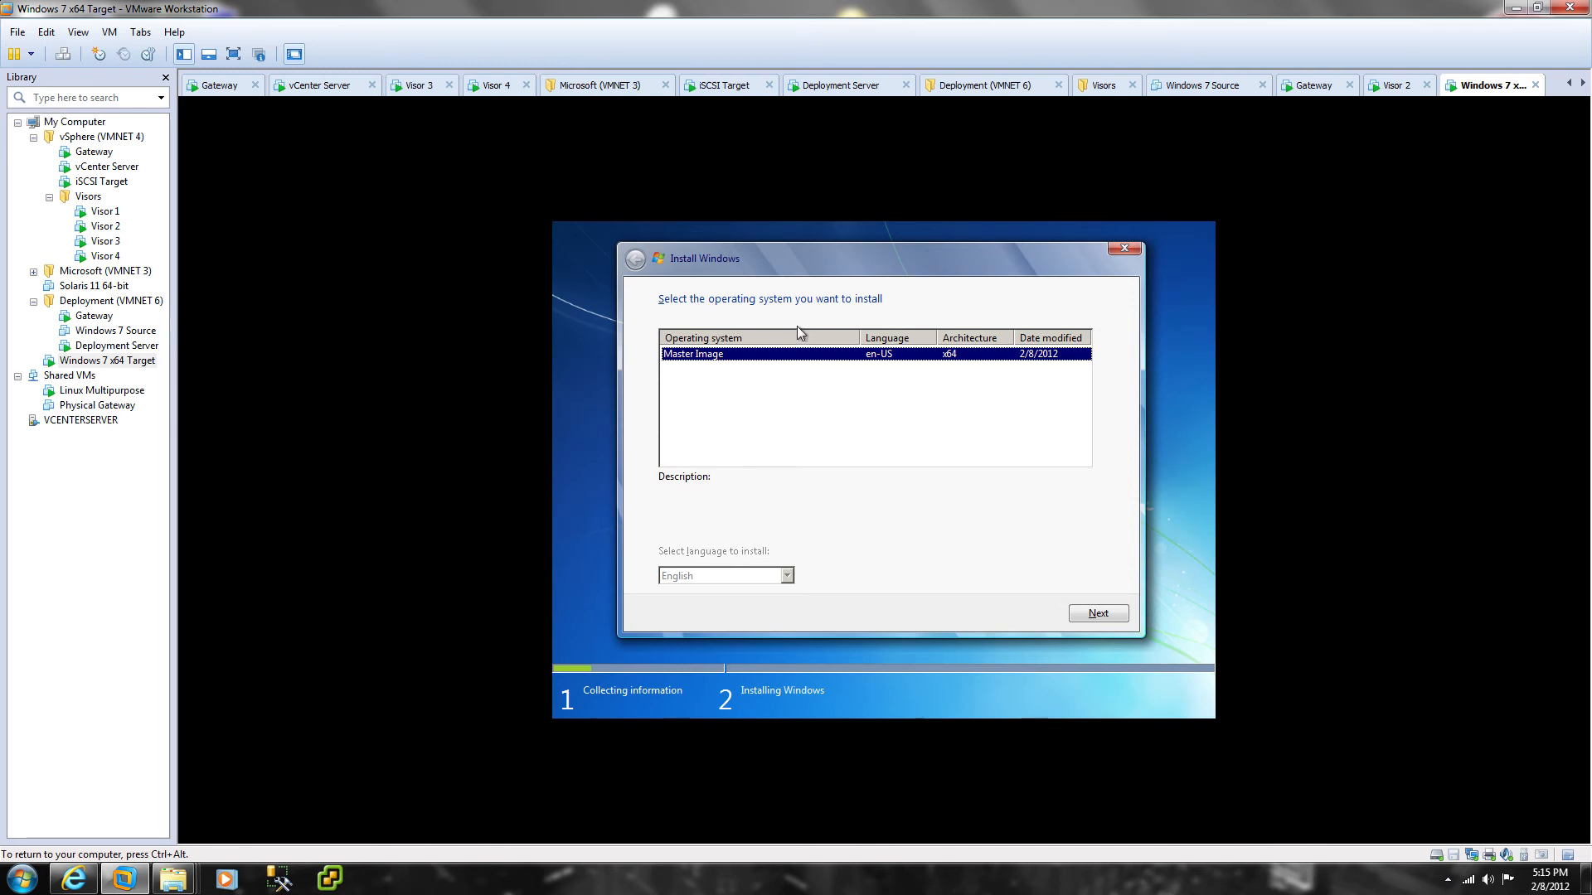
click(868, 409)
click(829, 356)
click(1094, 617)
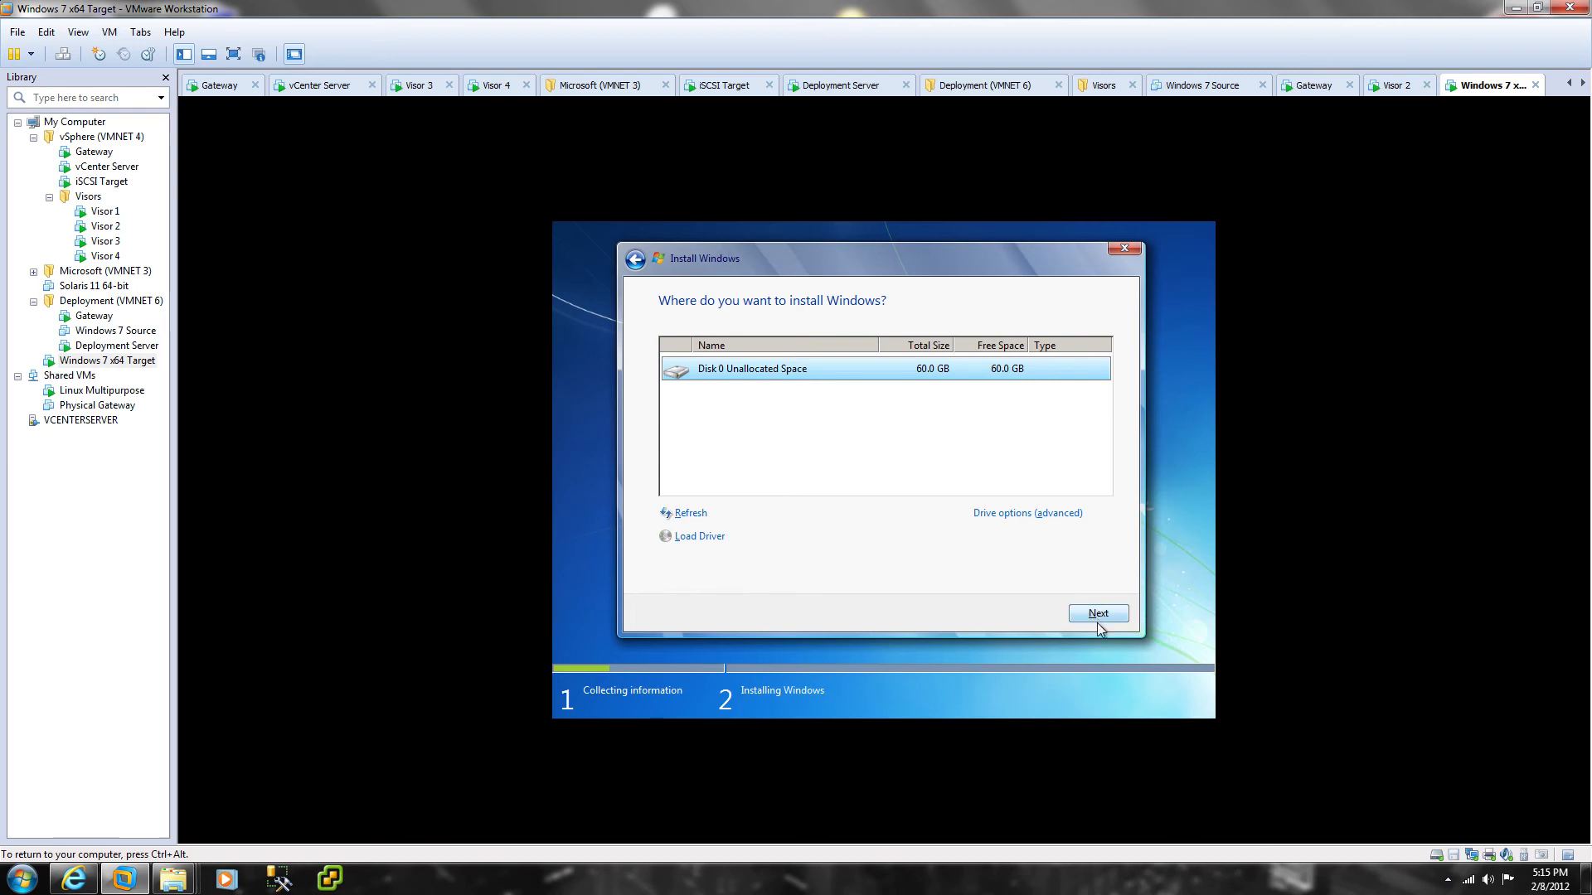
Step: Install onto Disk 0's 60.0 GB unallocated space, restart, and start Windows normally
click(1091, 618)
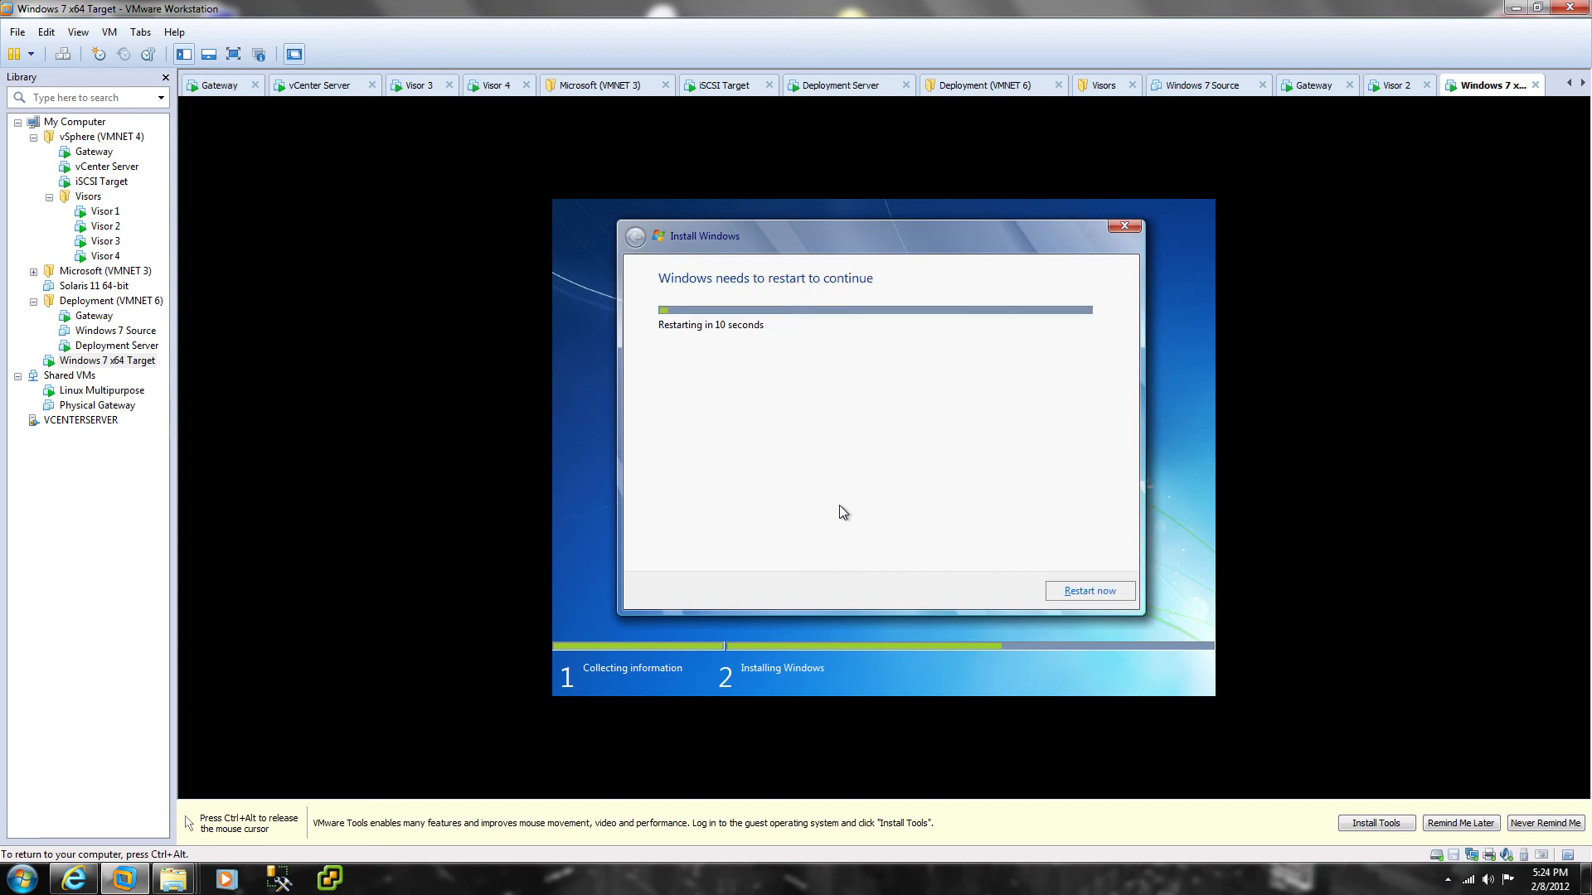
click(1092, 590)
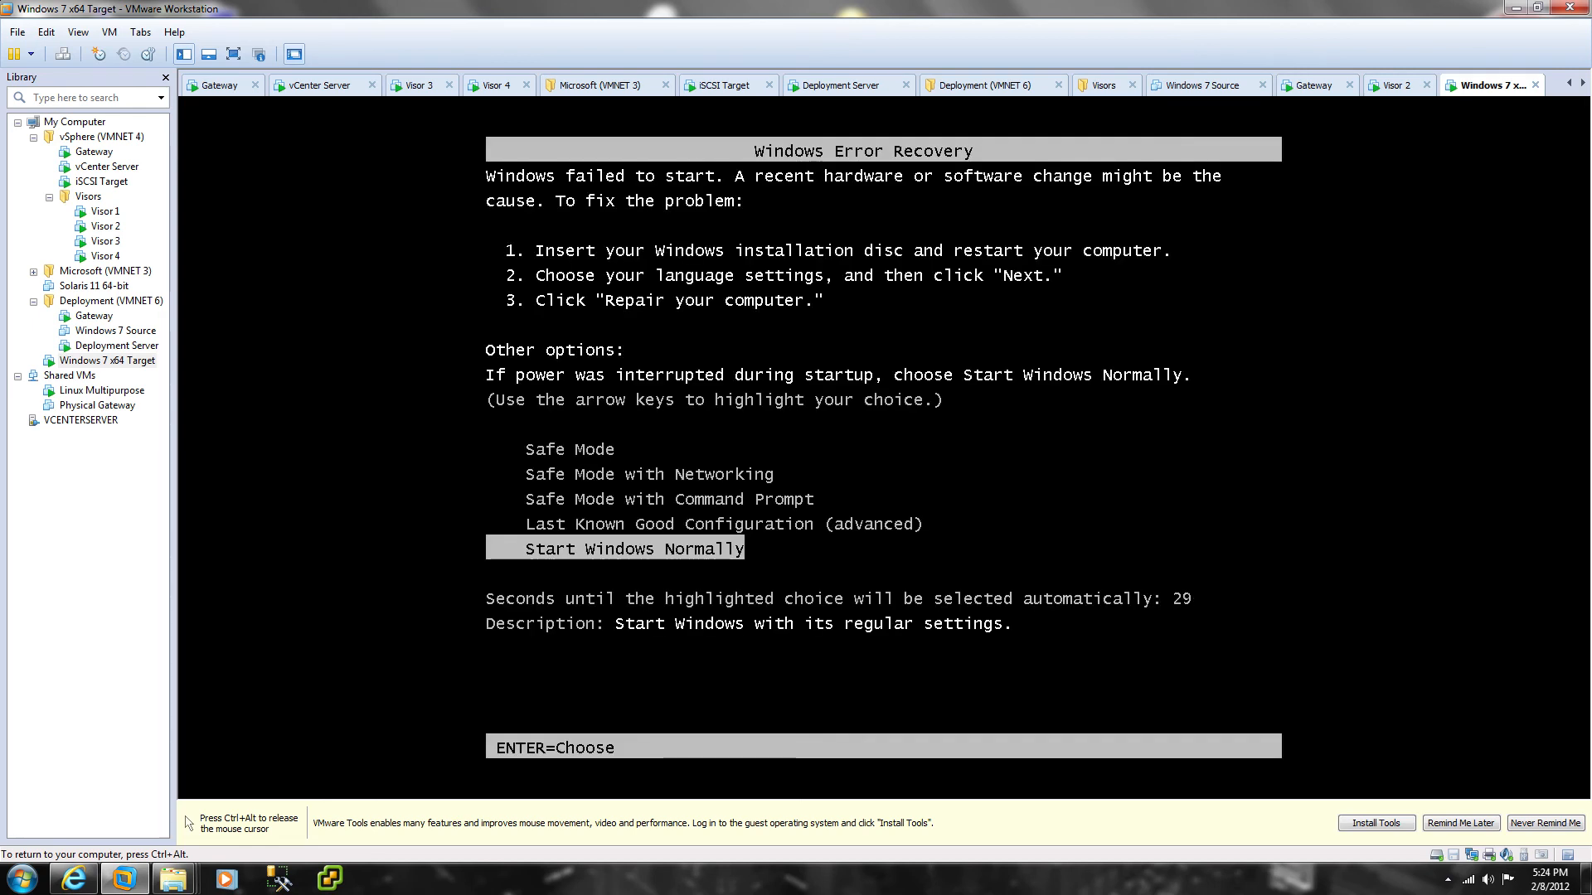
key(Return)
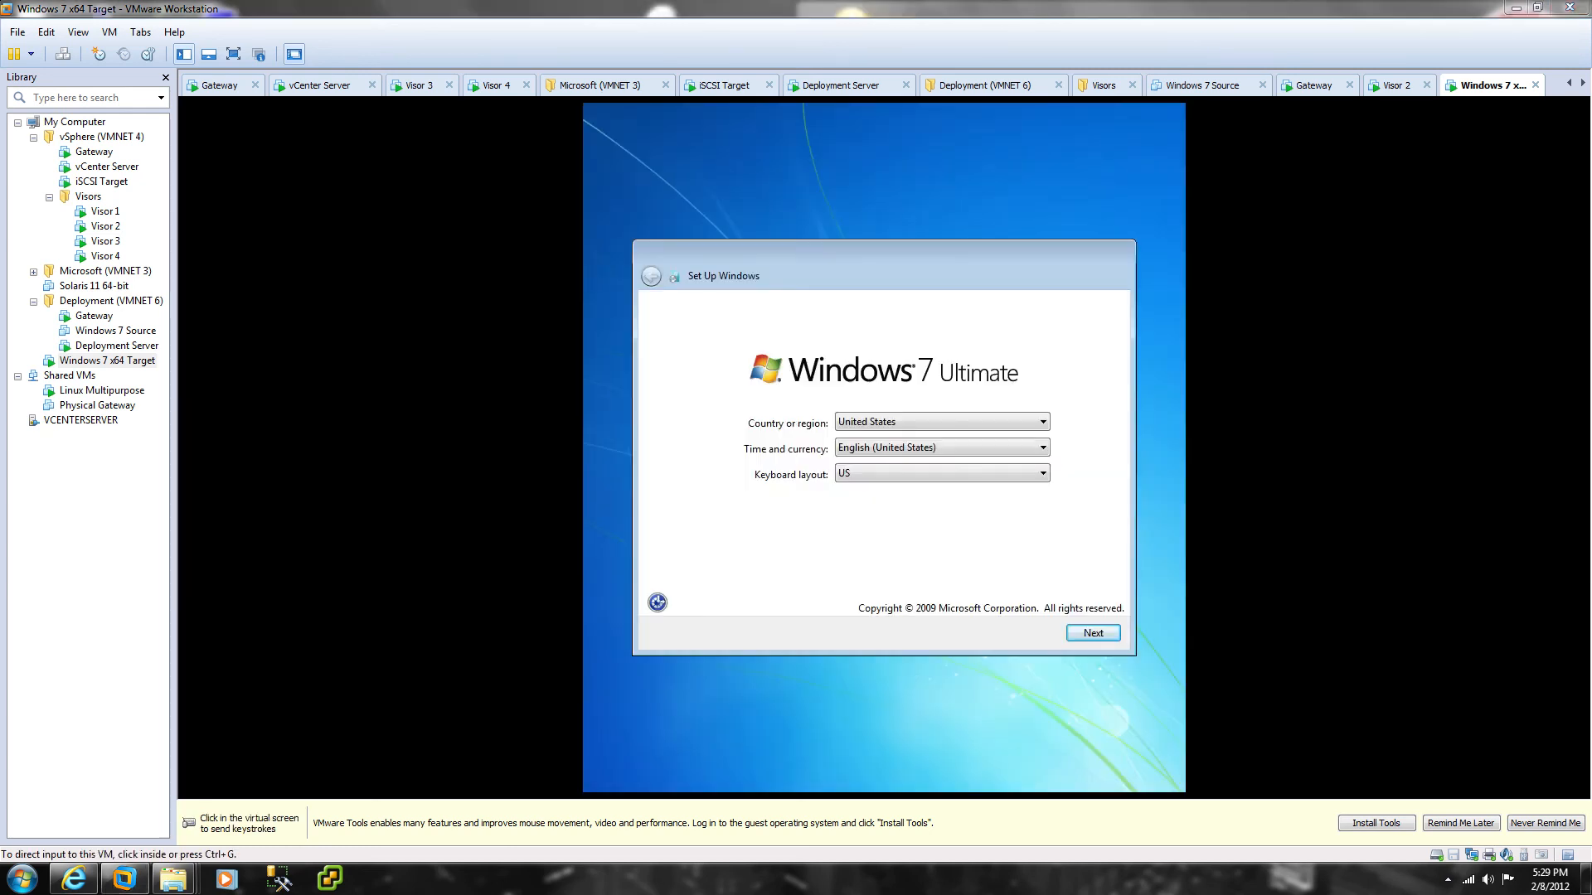
Step: Accept region and keyboard, then enter a user name and the computer name IMAGE
click(912, 626)
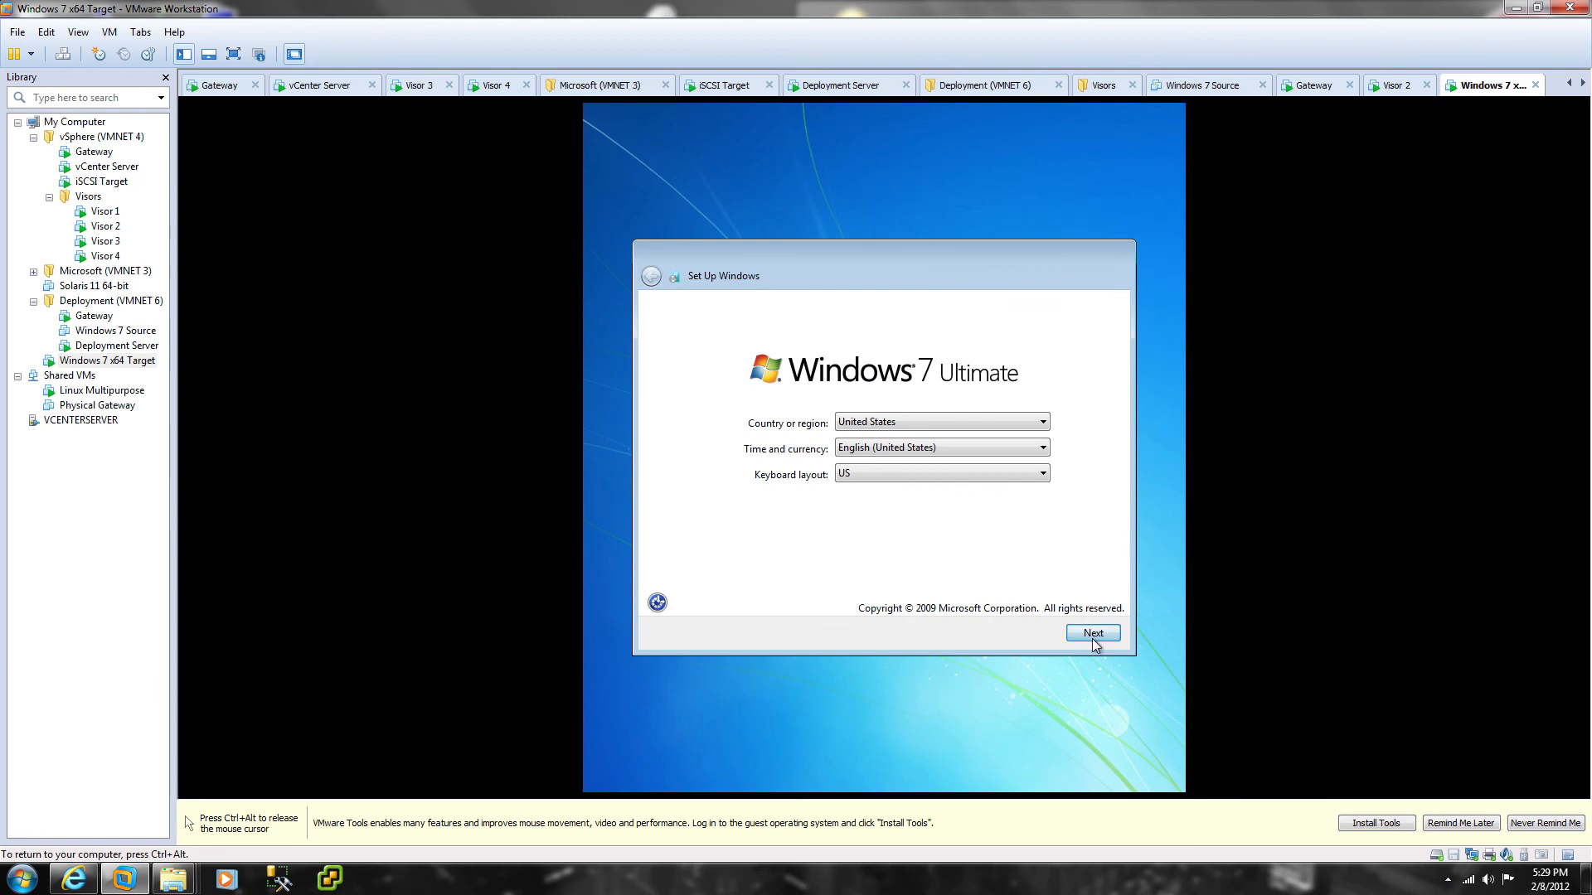
click(1091, 635)
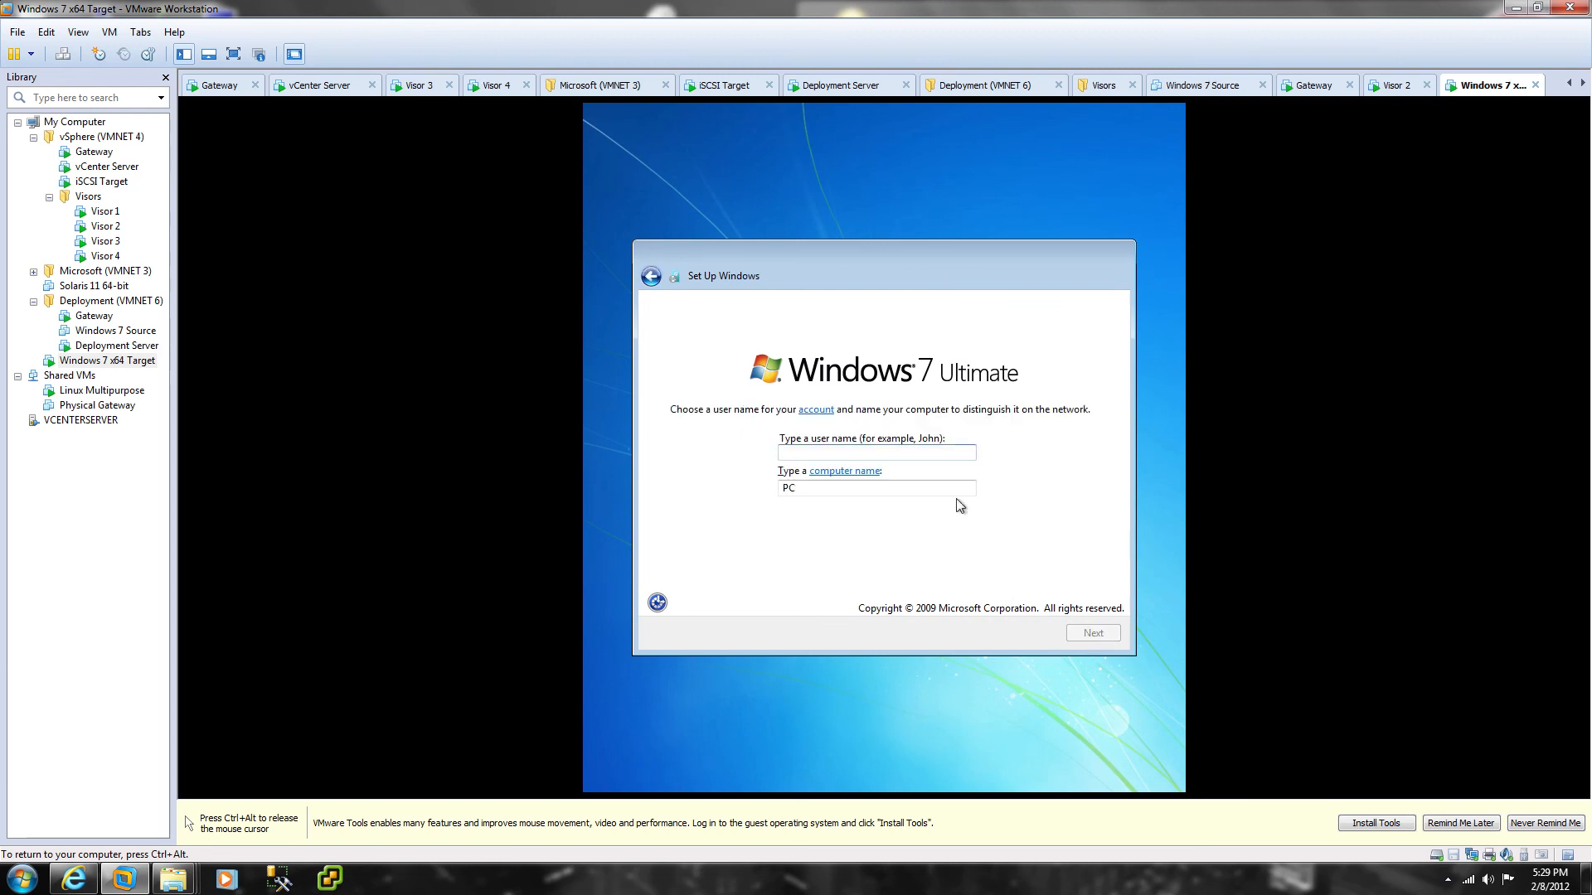
text(taylor)
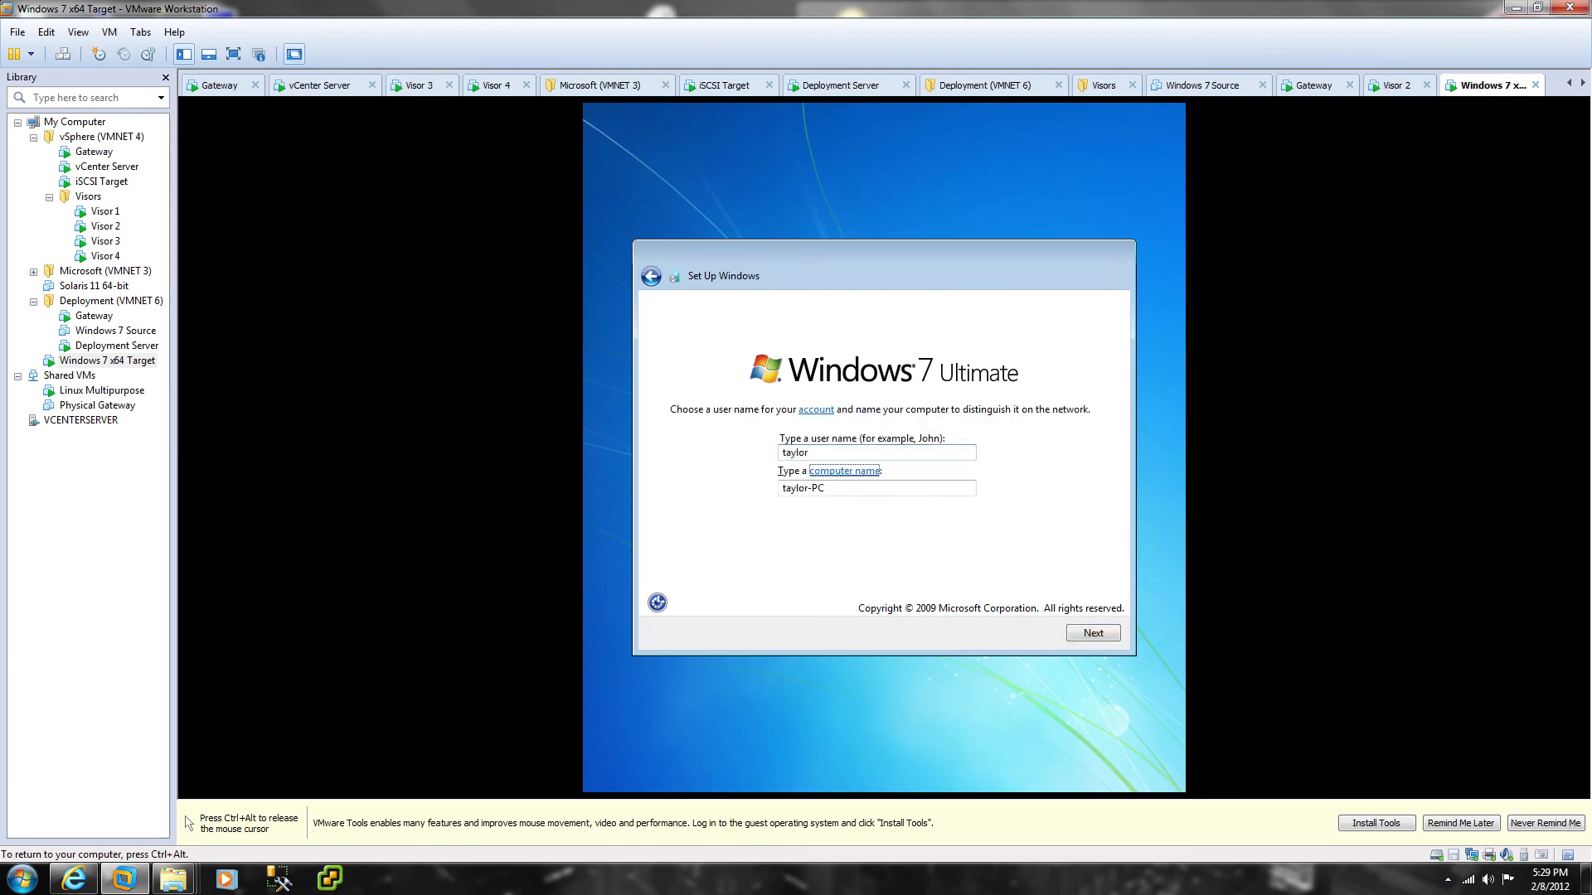
key(Tab)
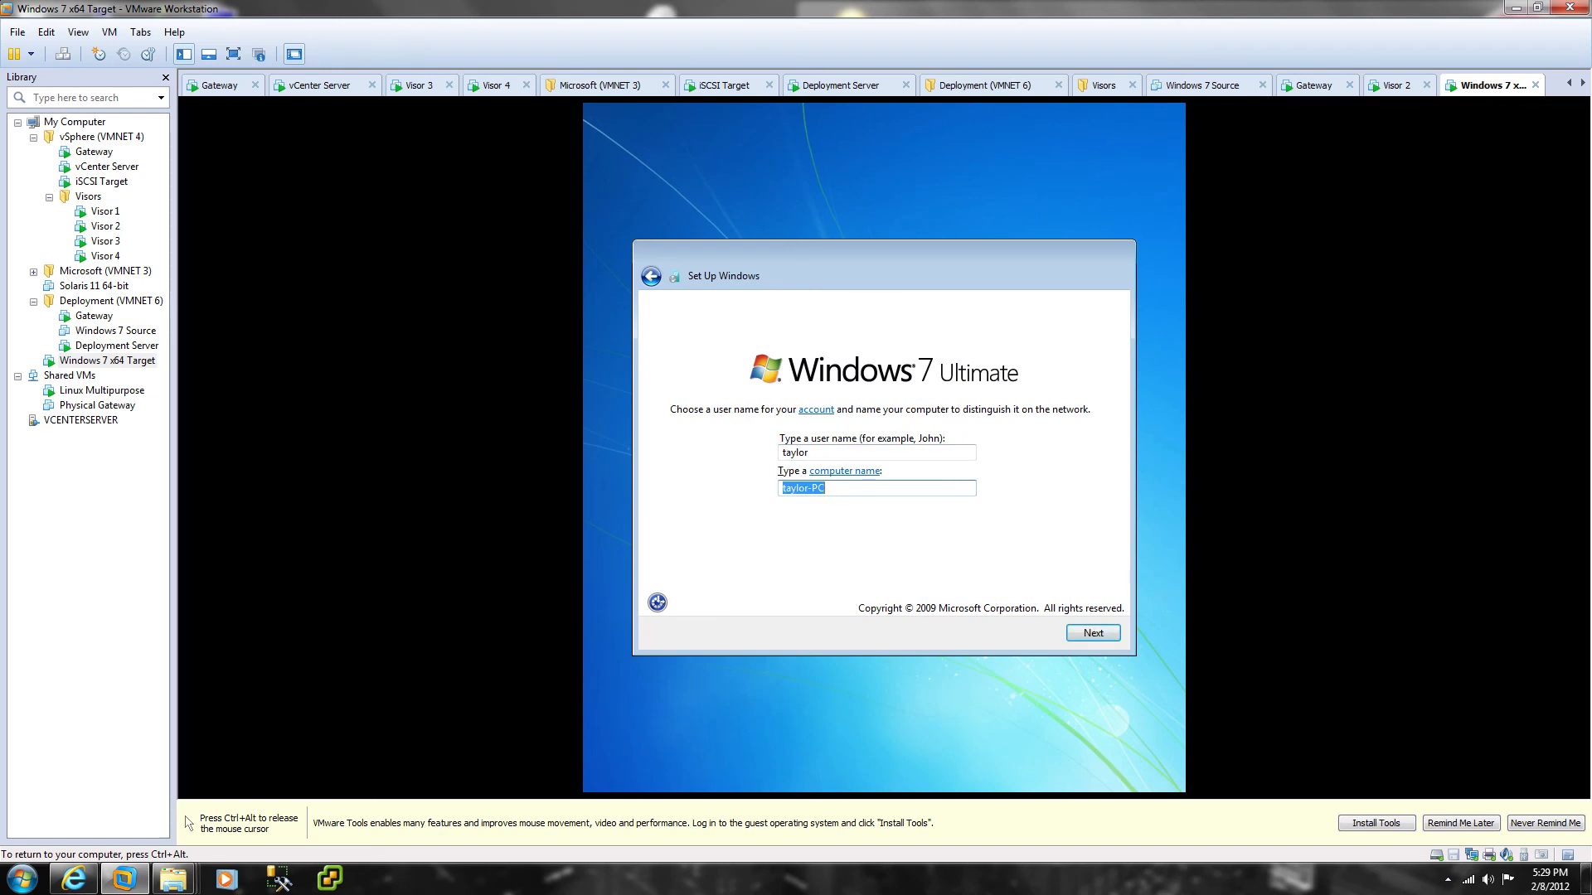
text(IMAGE)
key(Tab)
click(1092, 633)
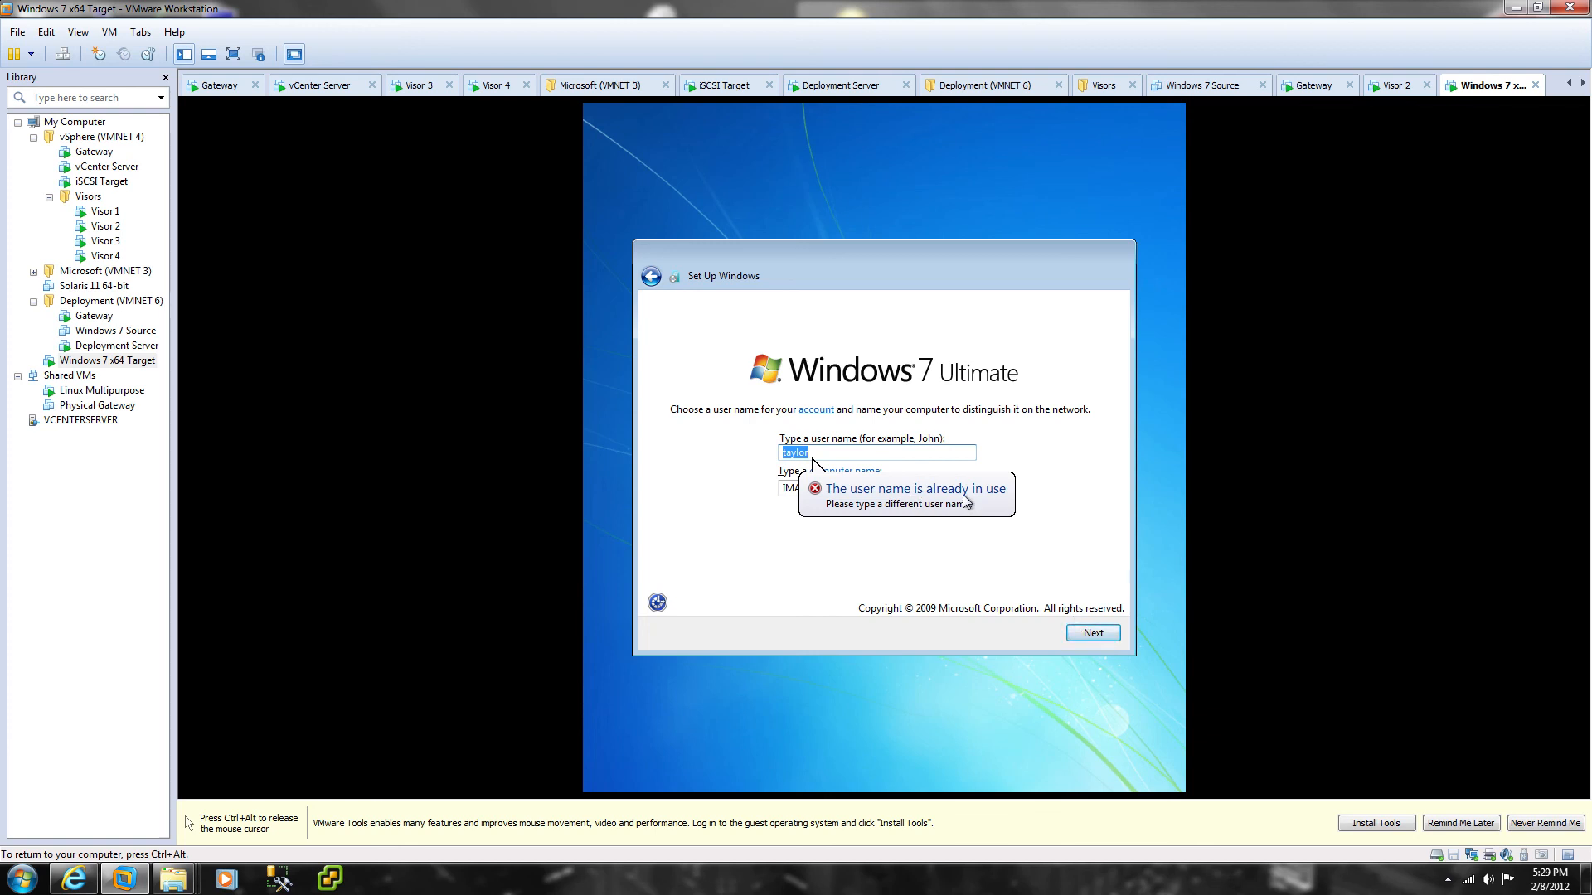
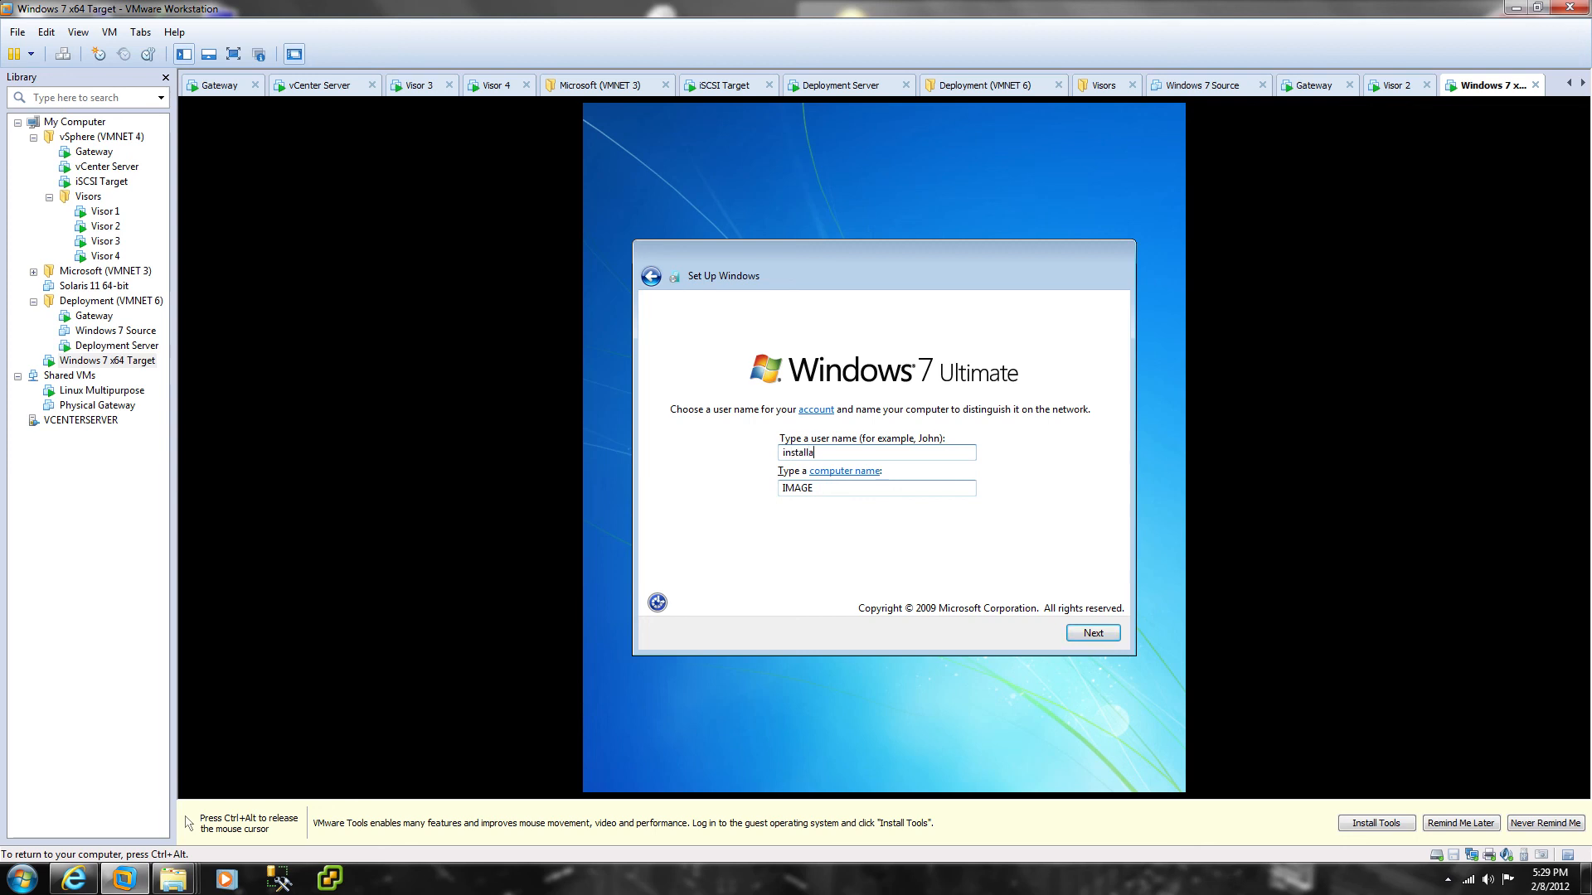
Step: Set the new account's password, retype it, and add a password hint
key(Tab)
click(1096, 633)
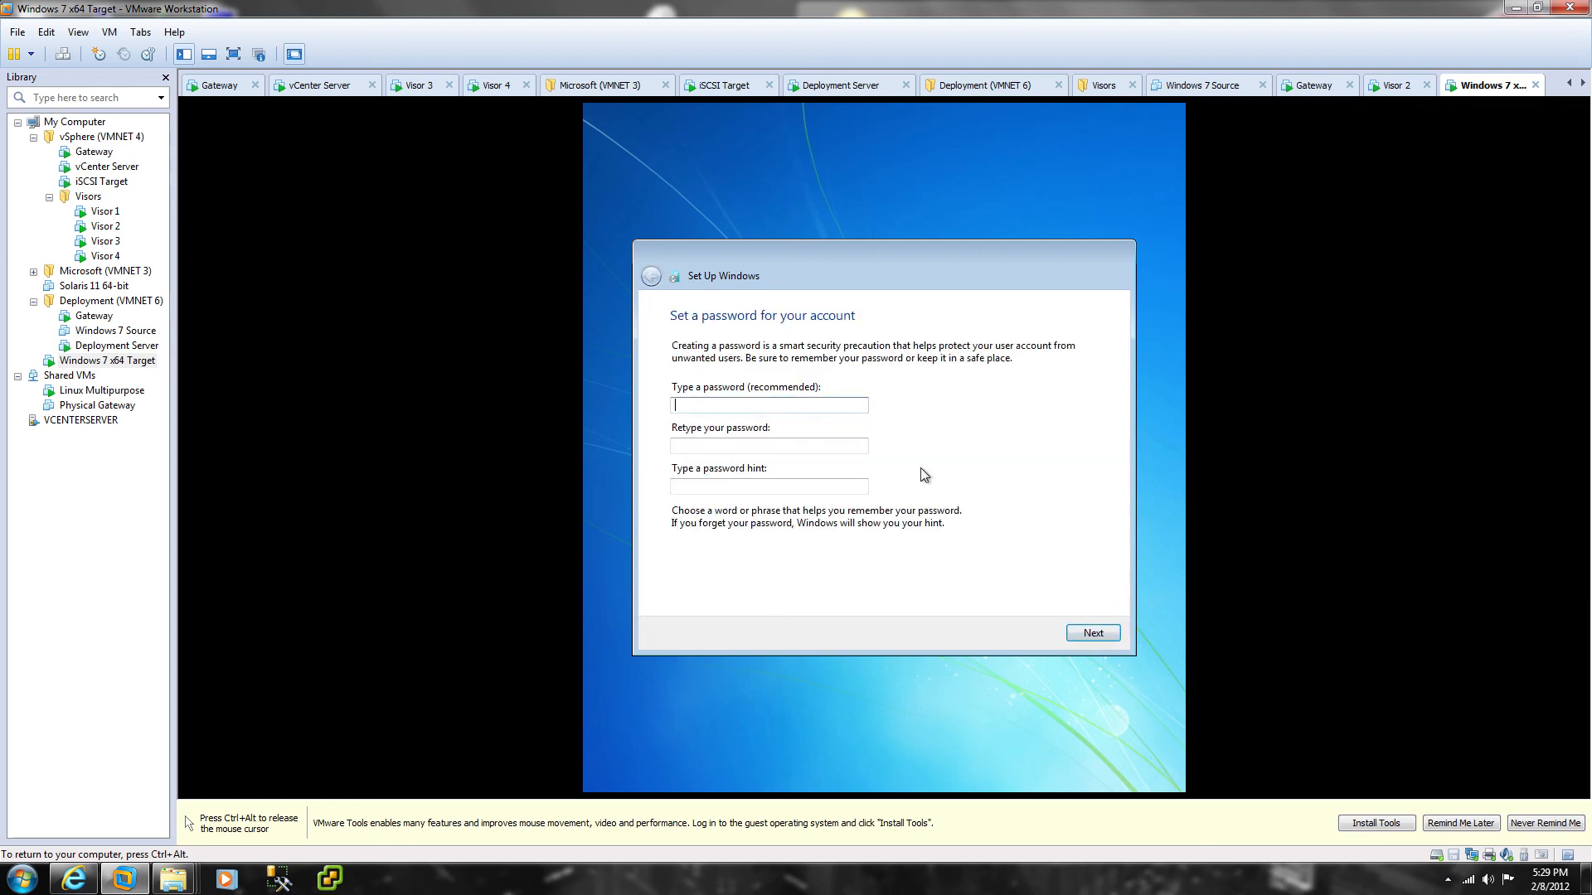
text(*********)
key(Tab)
text(****)
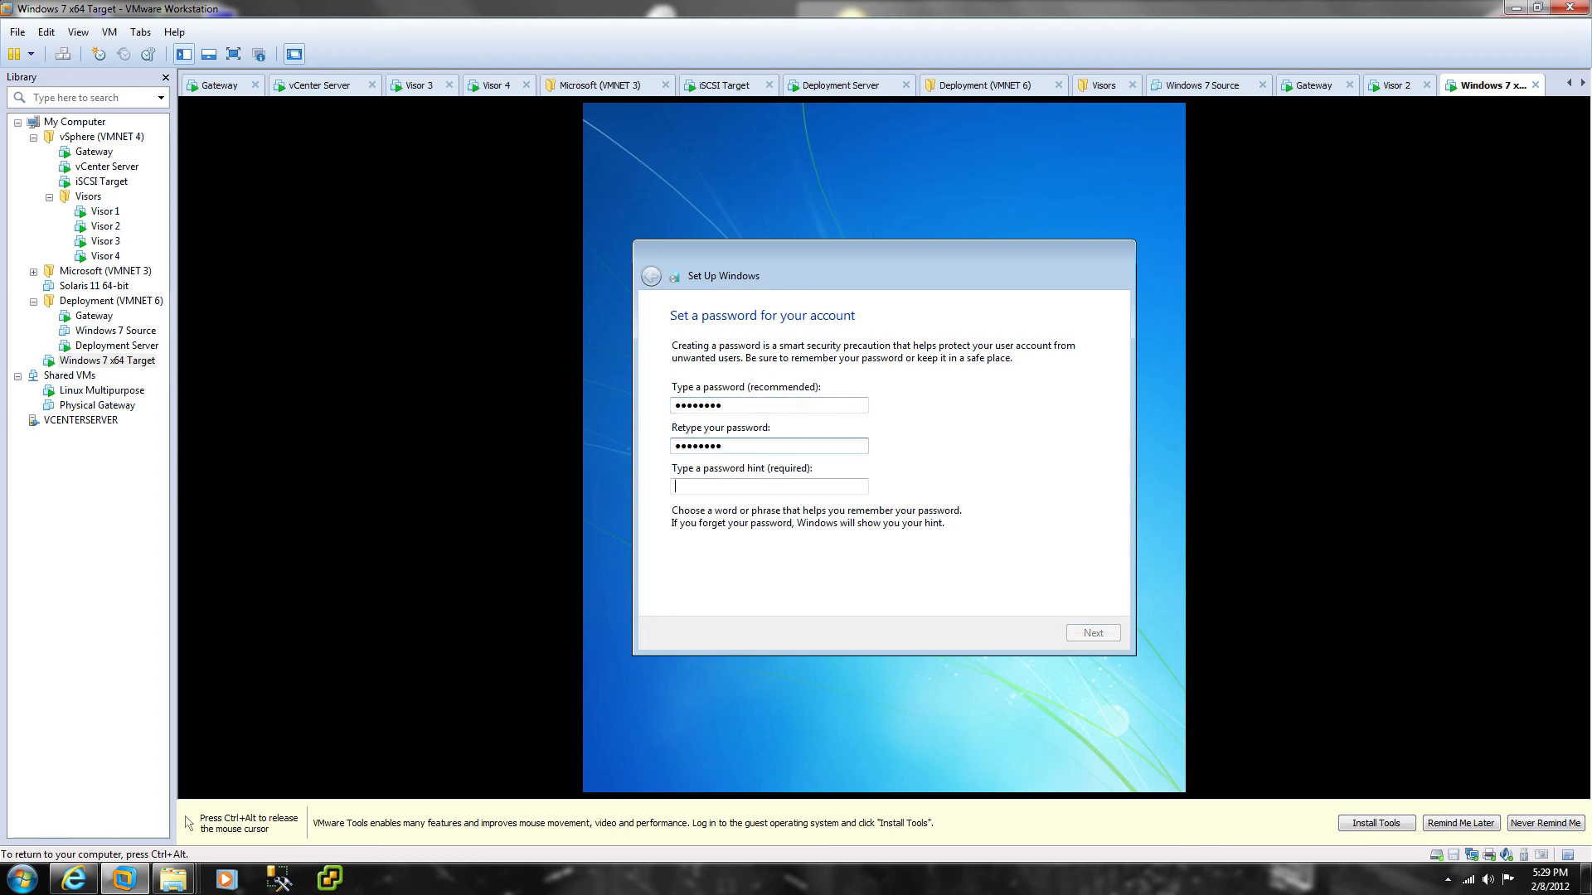
key(Tab)
key(Tab)
key(Tab)
text(as)
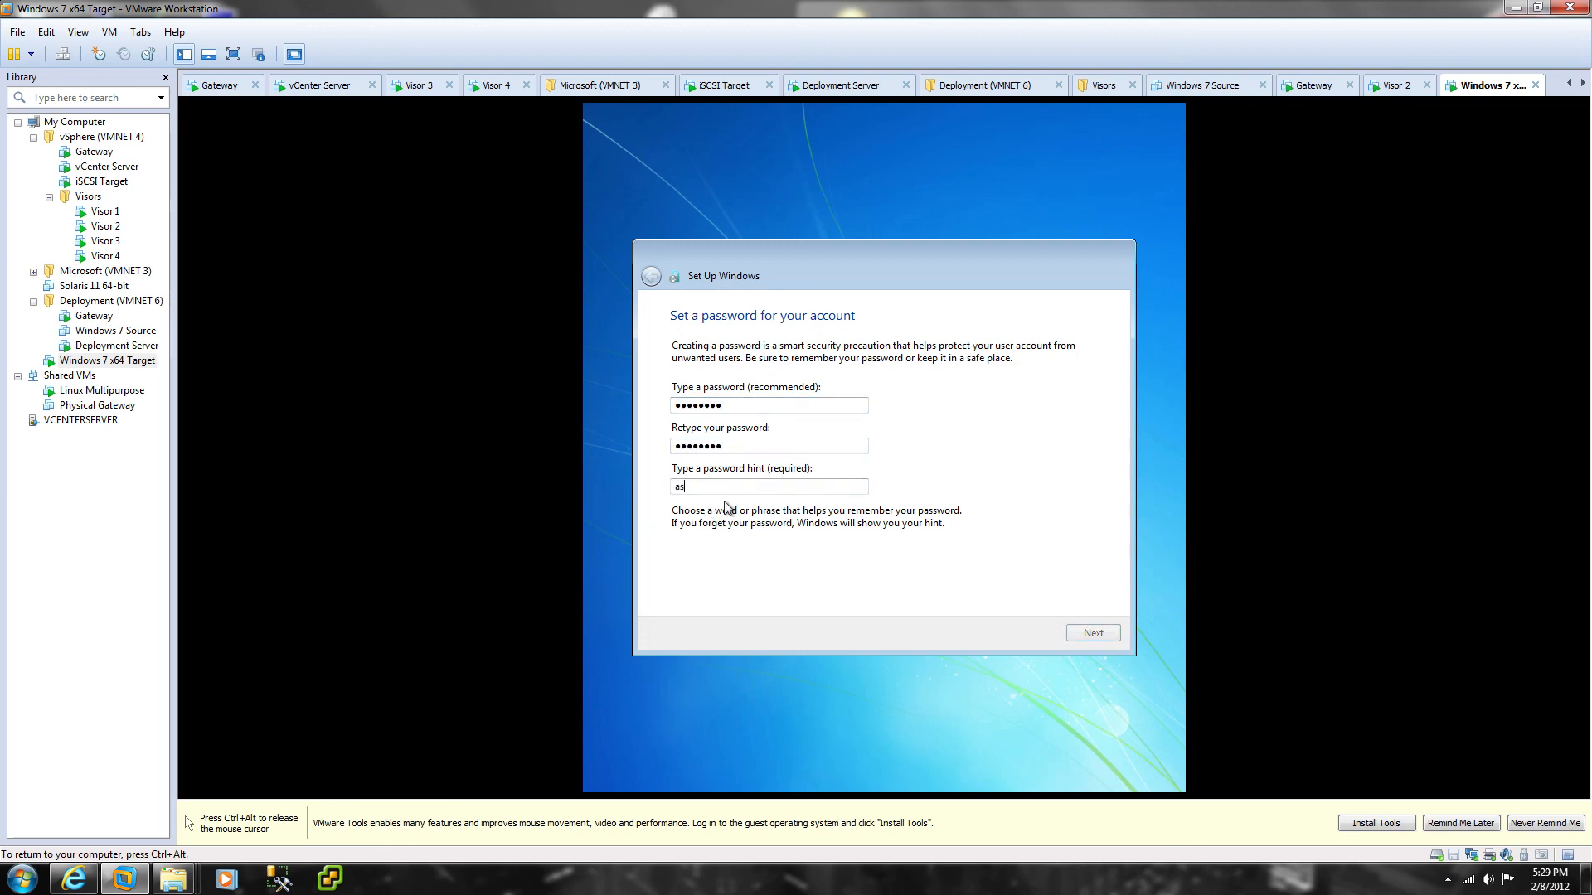
click(1101, 635)
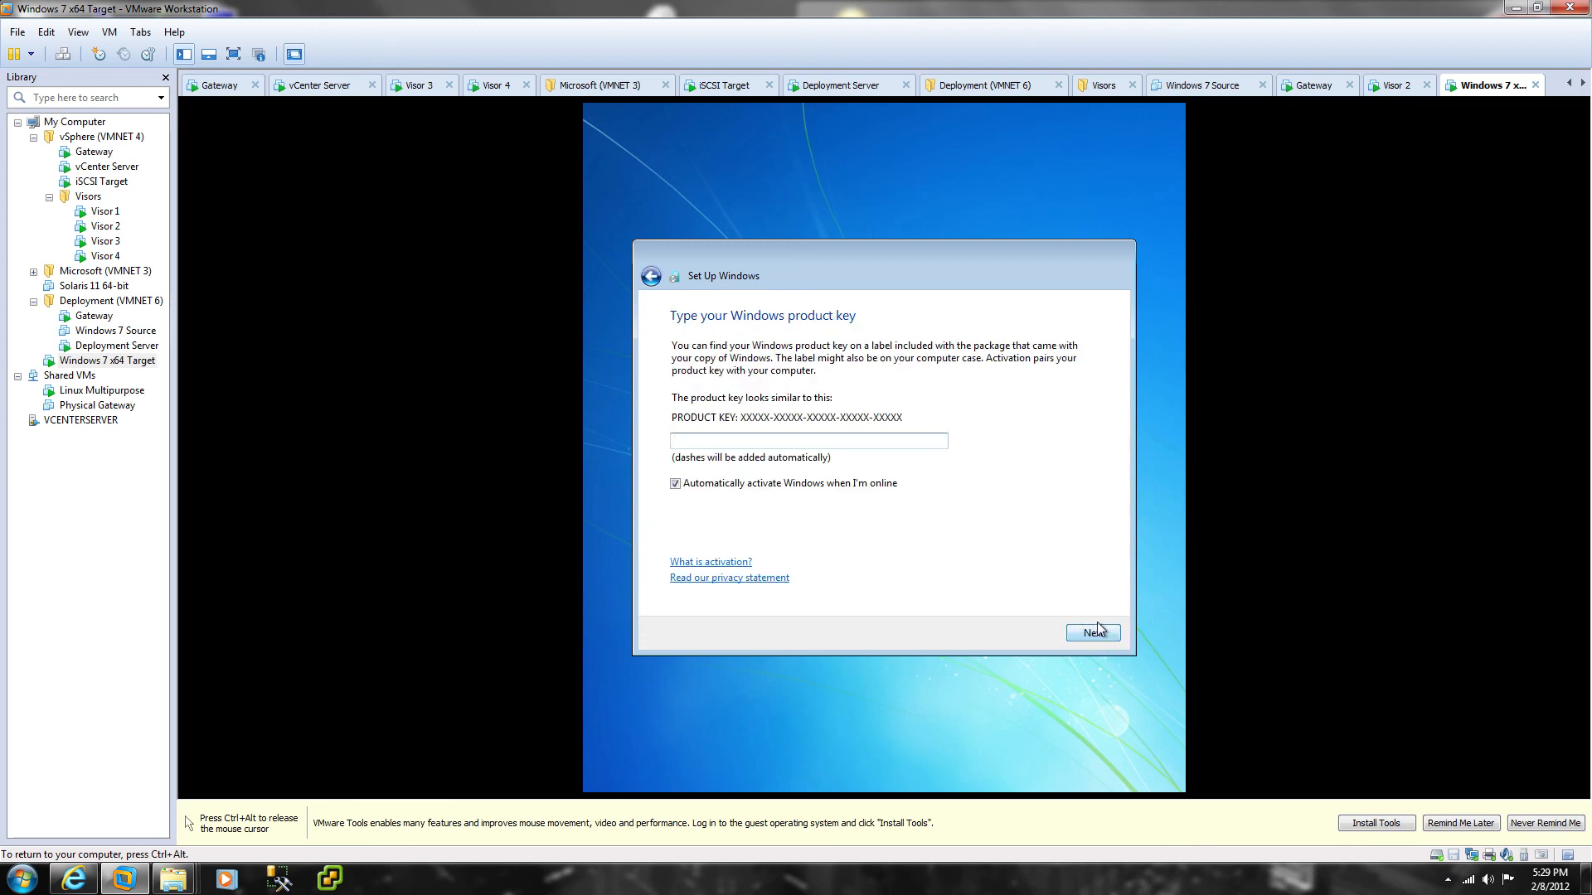
Step: Skip the product key, accept the license, use recommended settings, and choose Eastern Time
click(1101, 632)
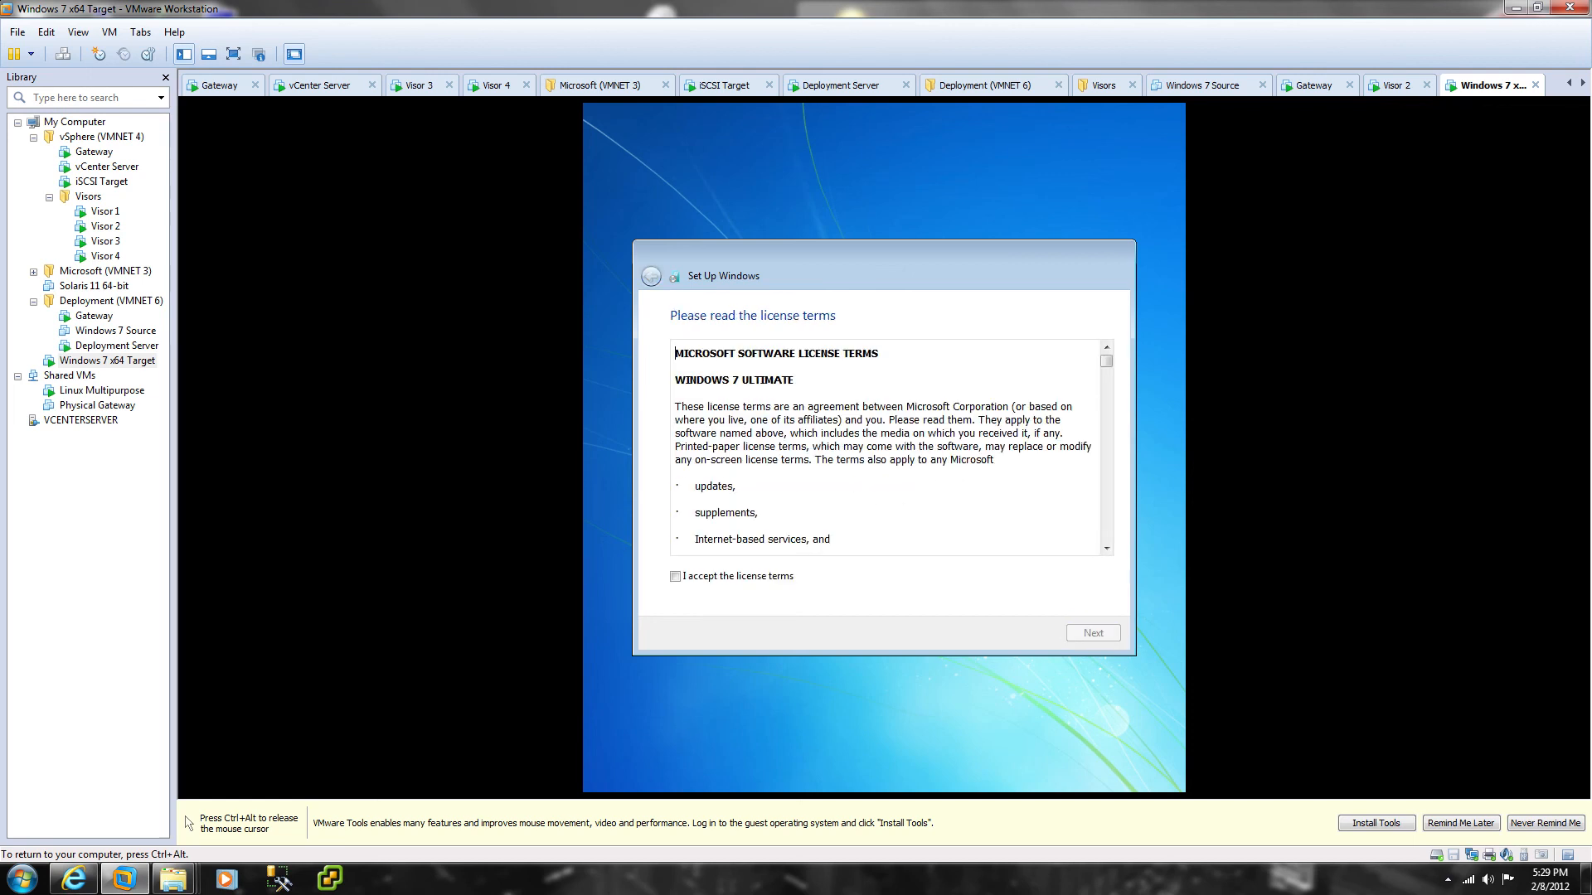
click(793, 582)
click(1087, 633)
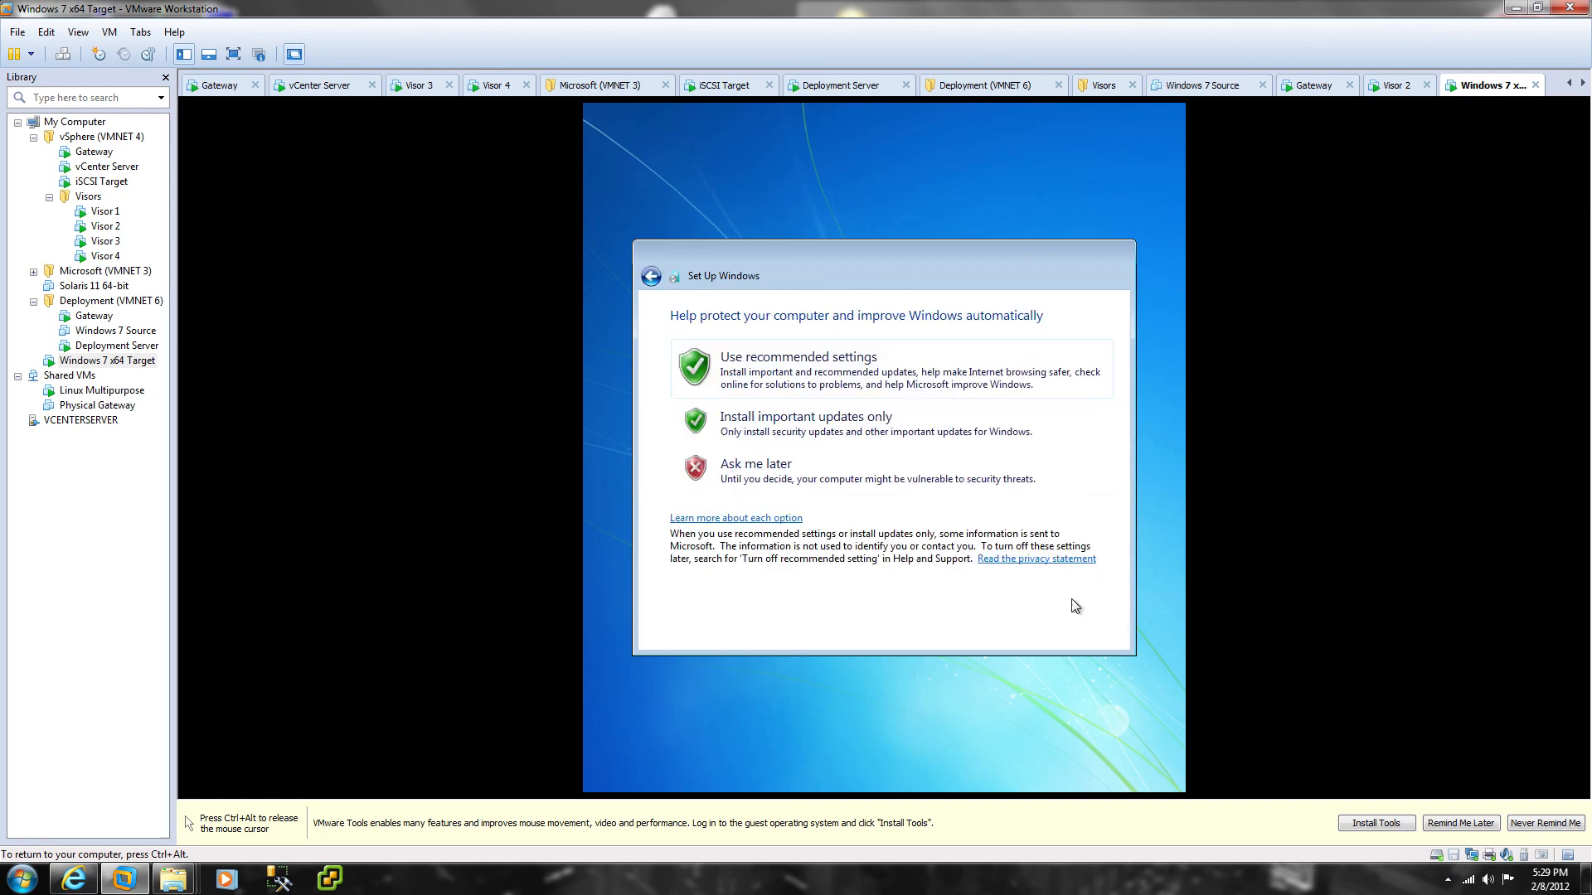
click(862, 373)
click(823, 368)
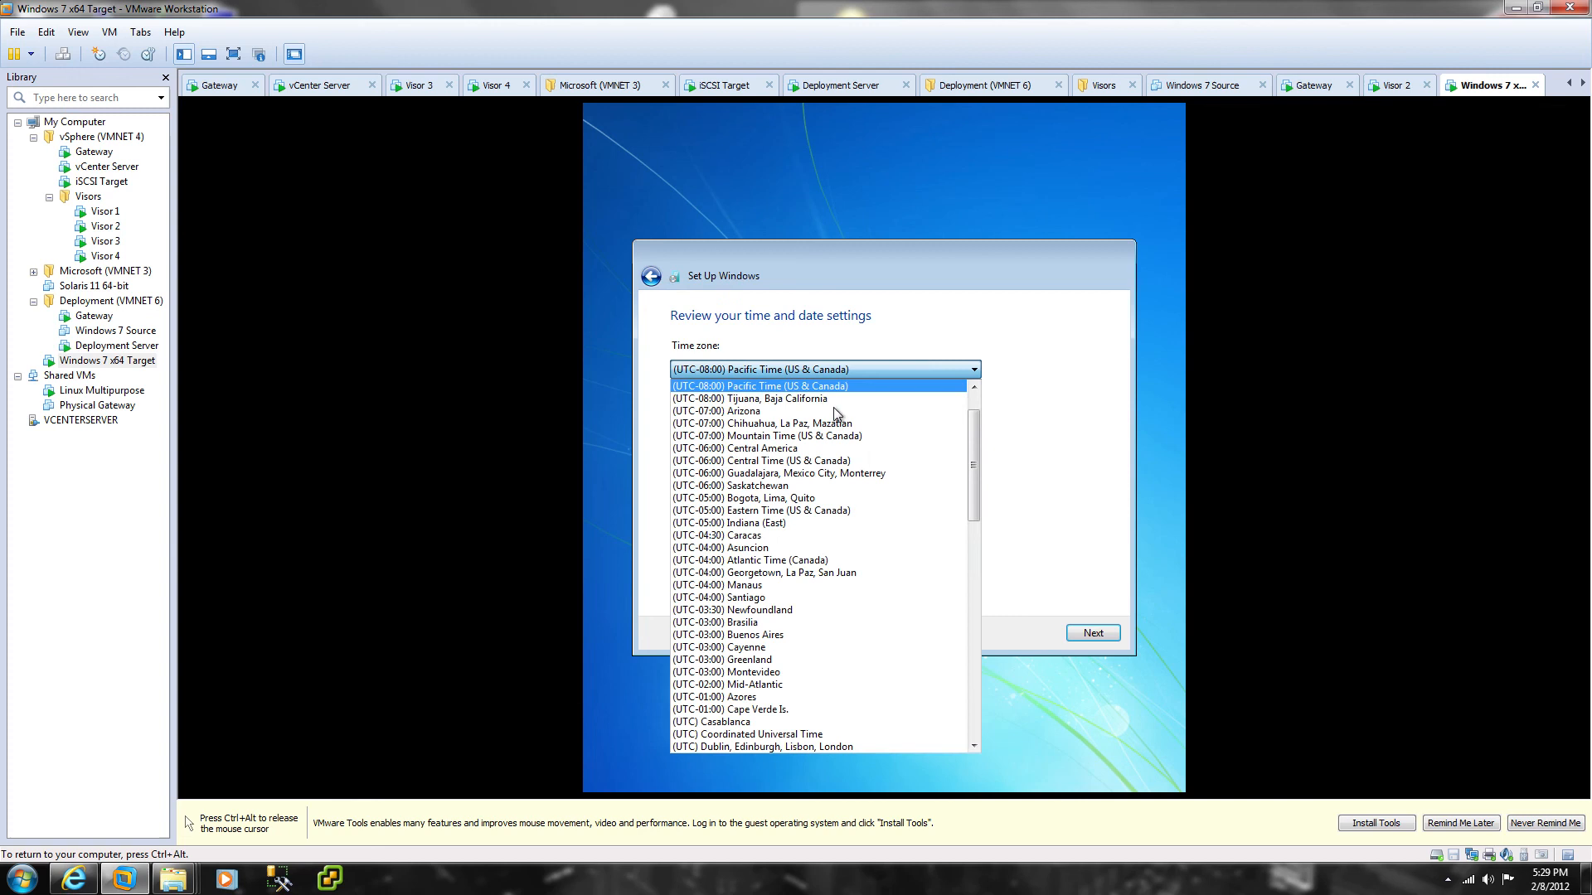
click(797, 510)
click(1093, 634)
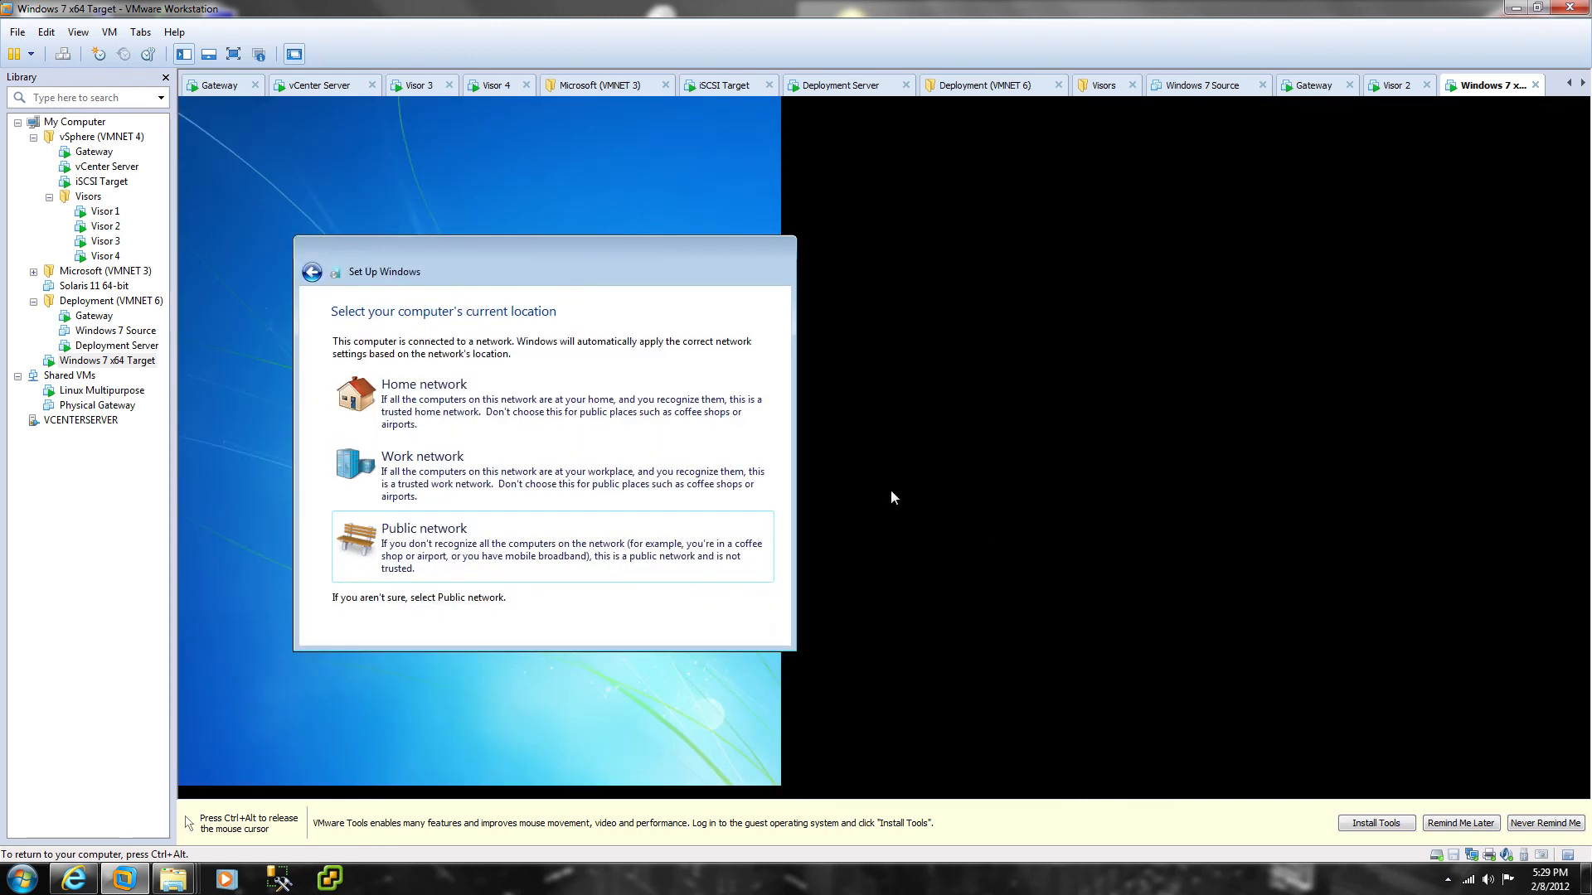
Step: Choose Work network, then check the Start menu and All Programs on the new desktop
click(515, 471)
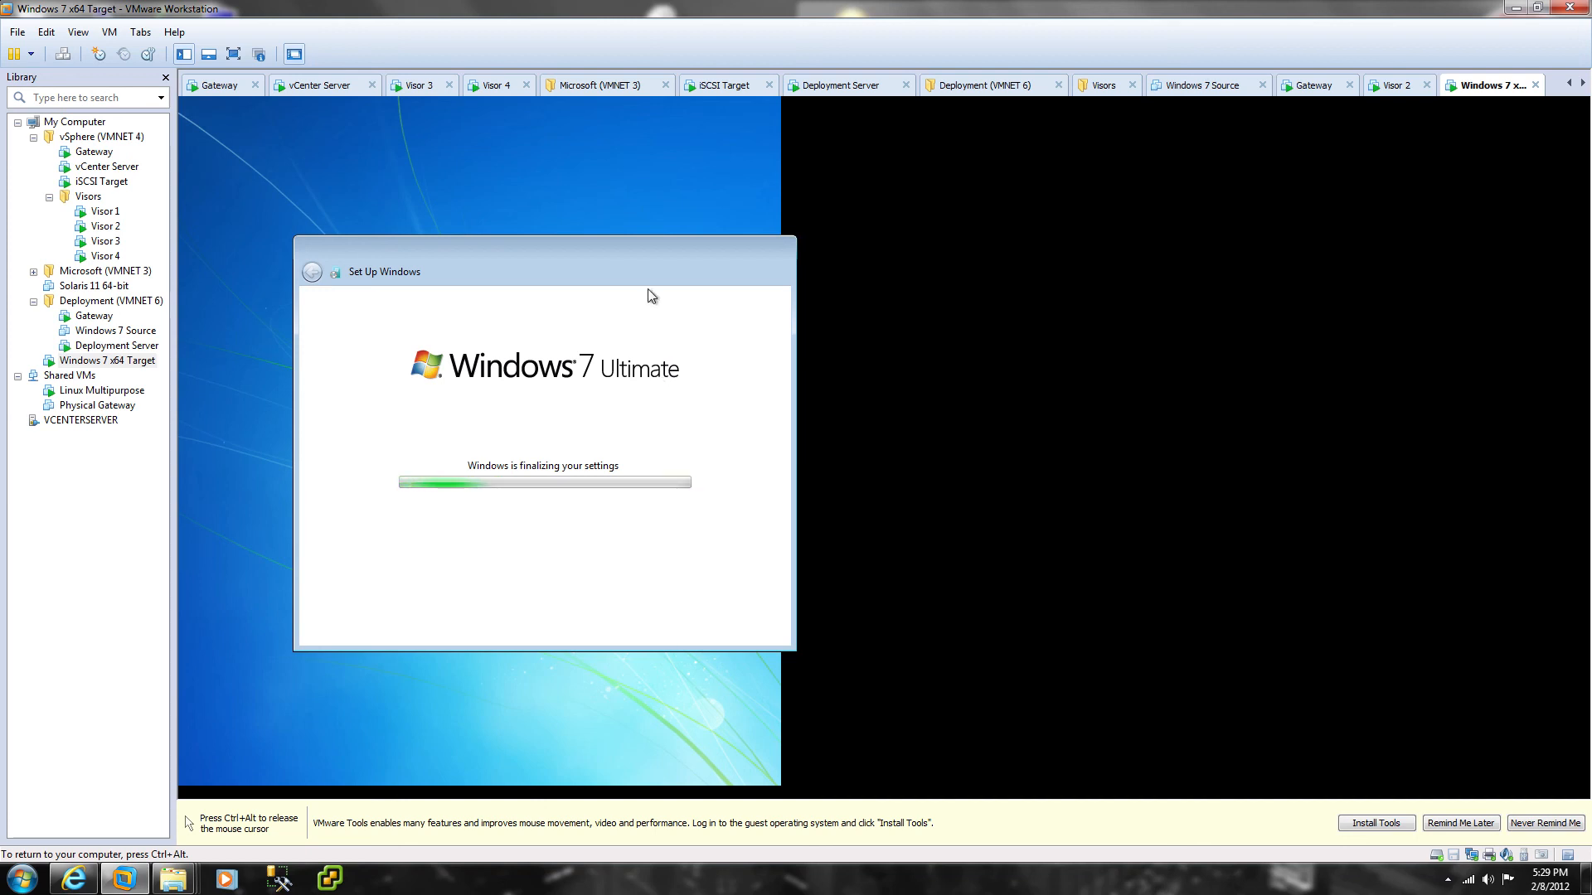
drag(624, 242, 574, 167)
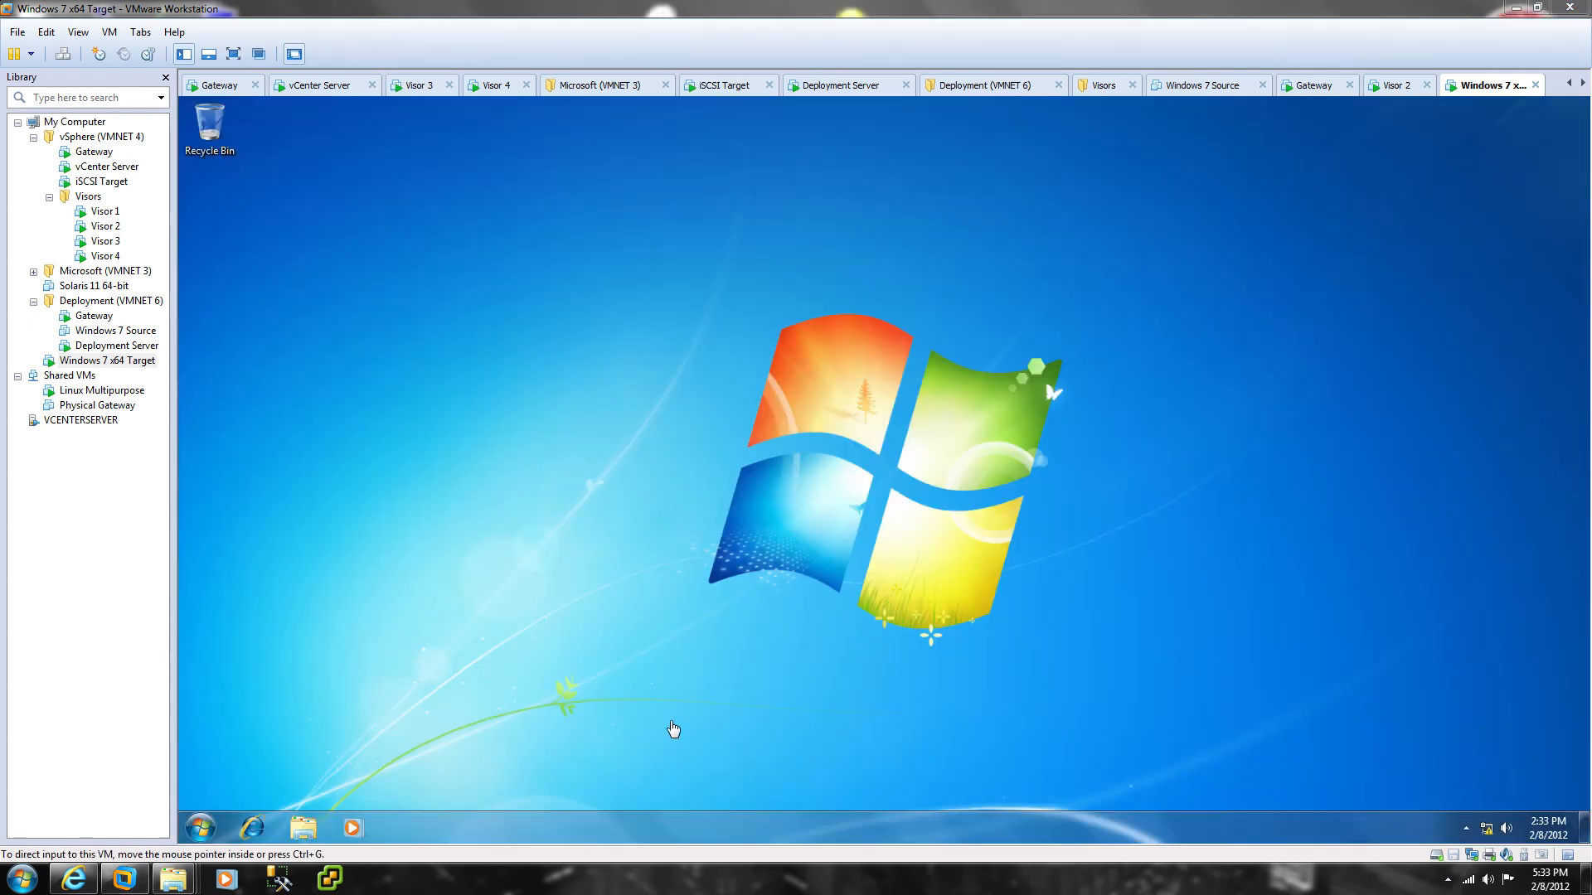
click(204, 827)
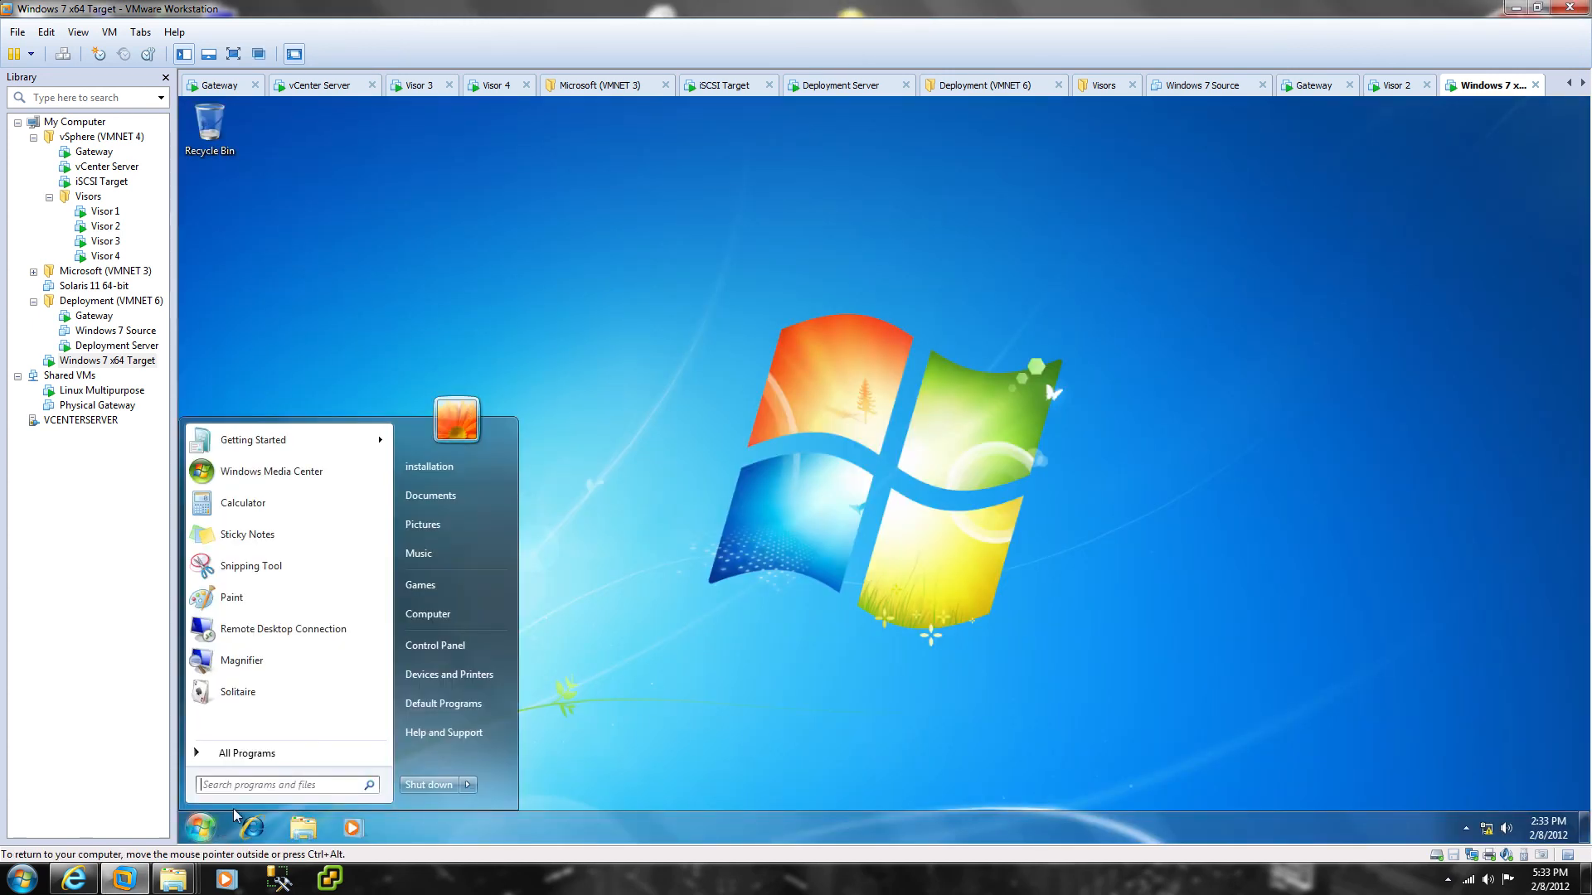
click(262, 756)
right_click(219, 757)
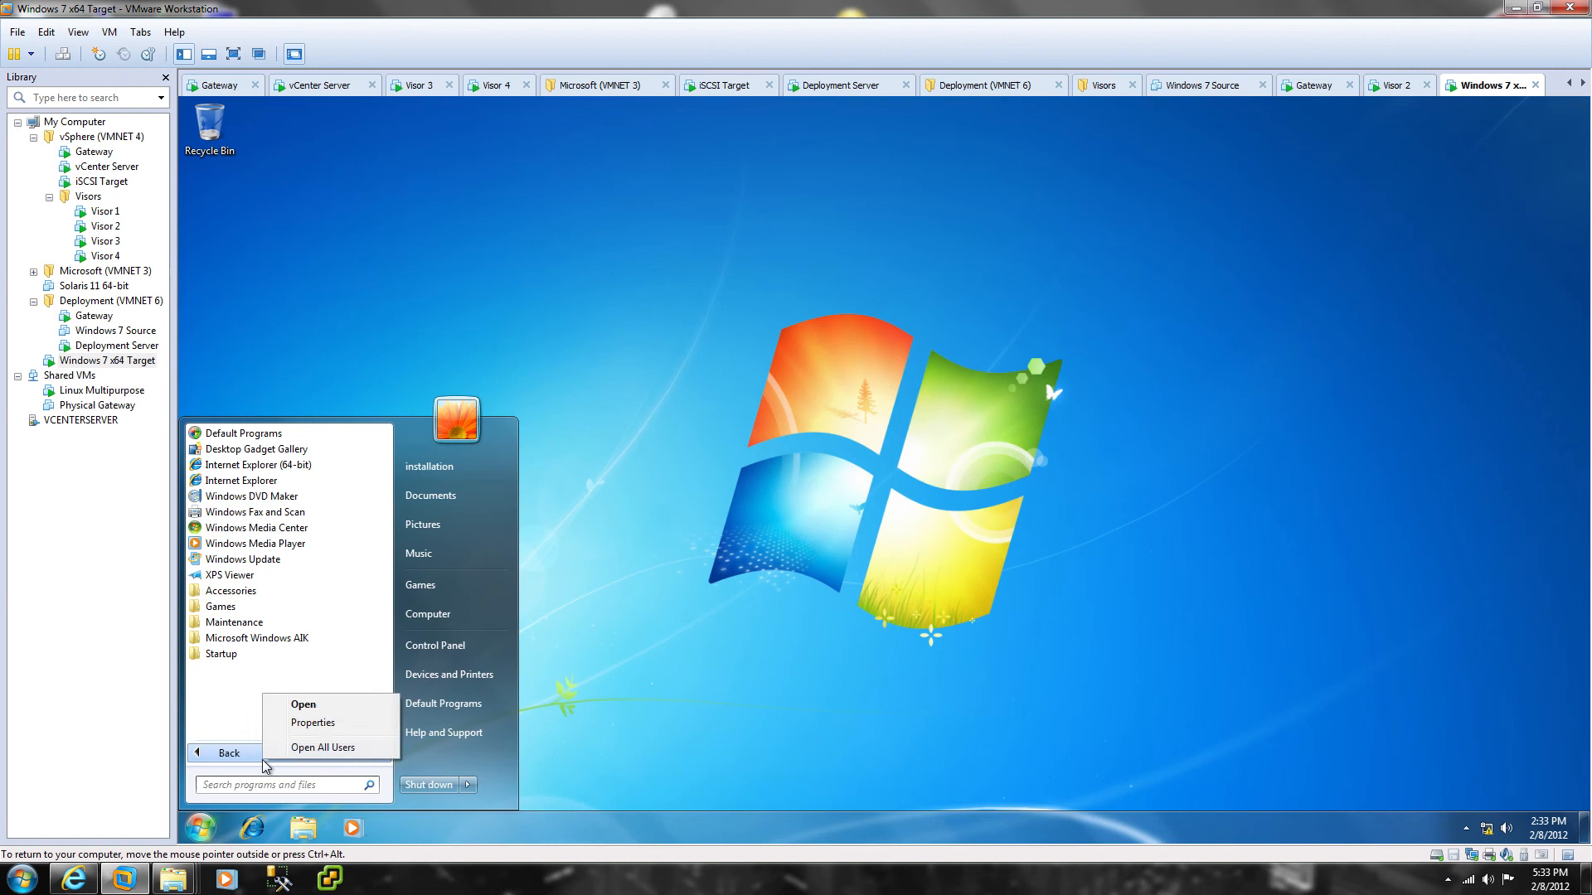
click(219, 756)
click(771, 702)
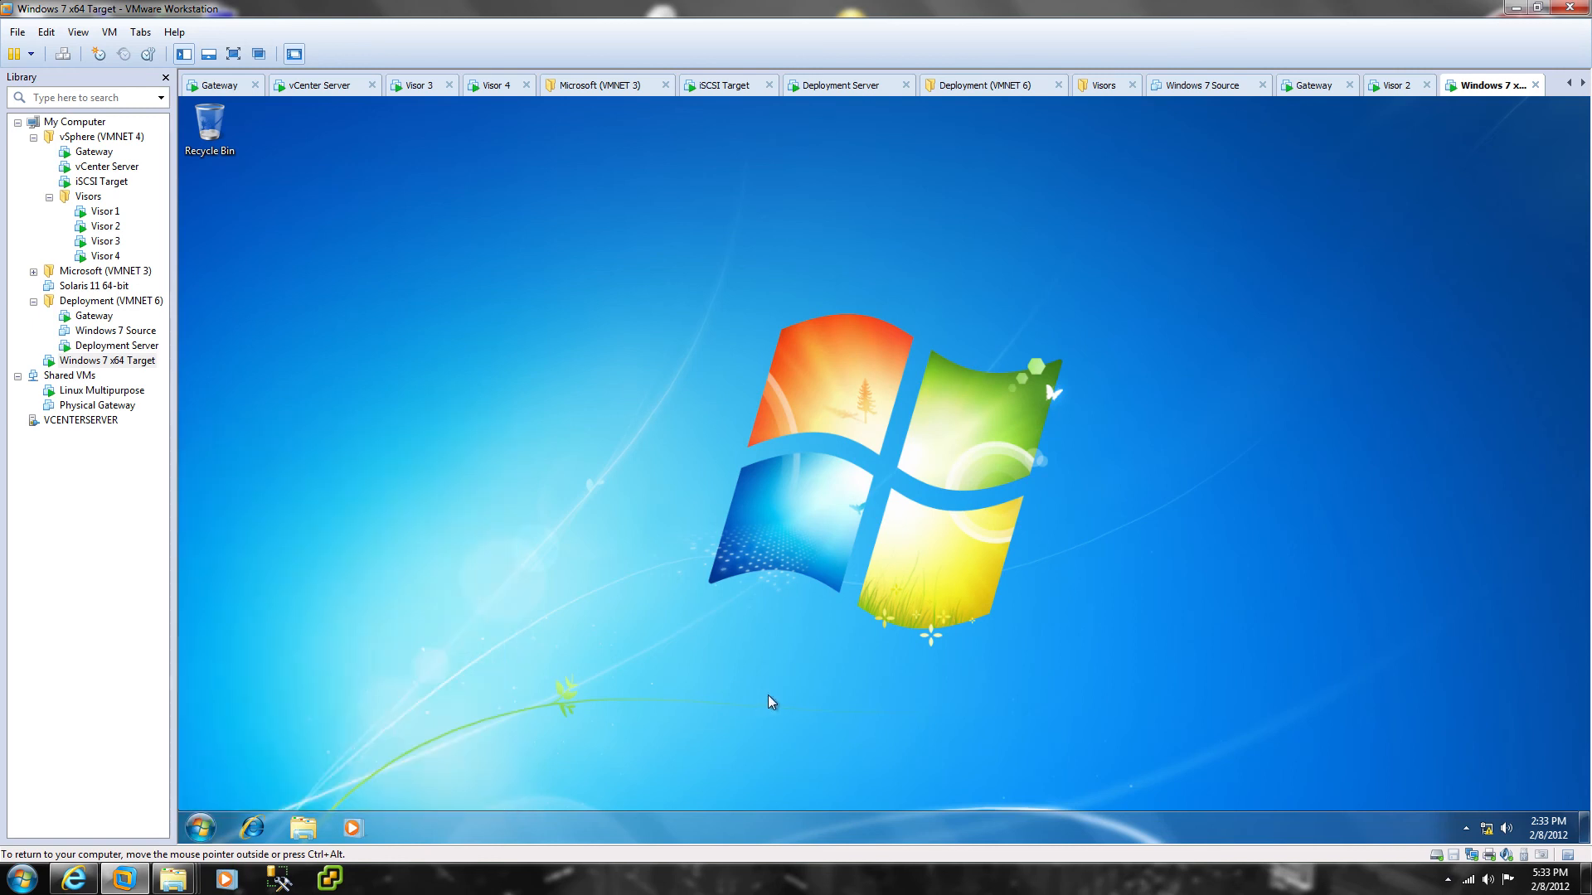